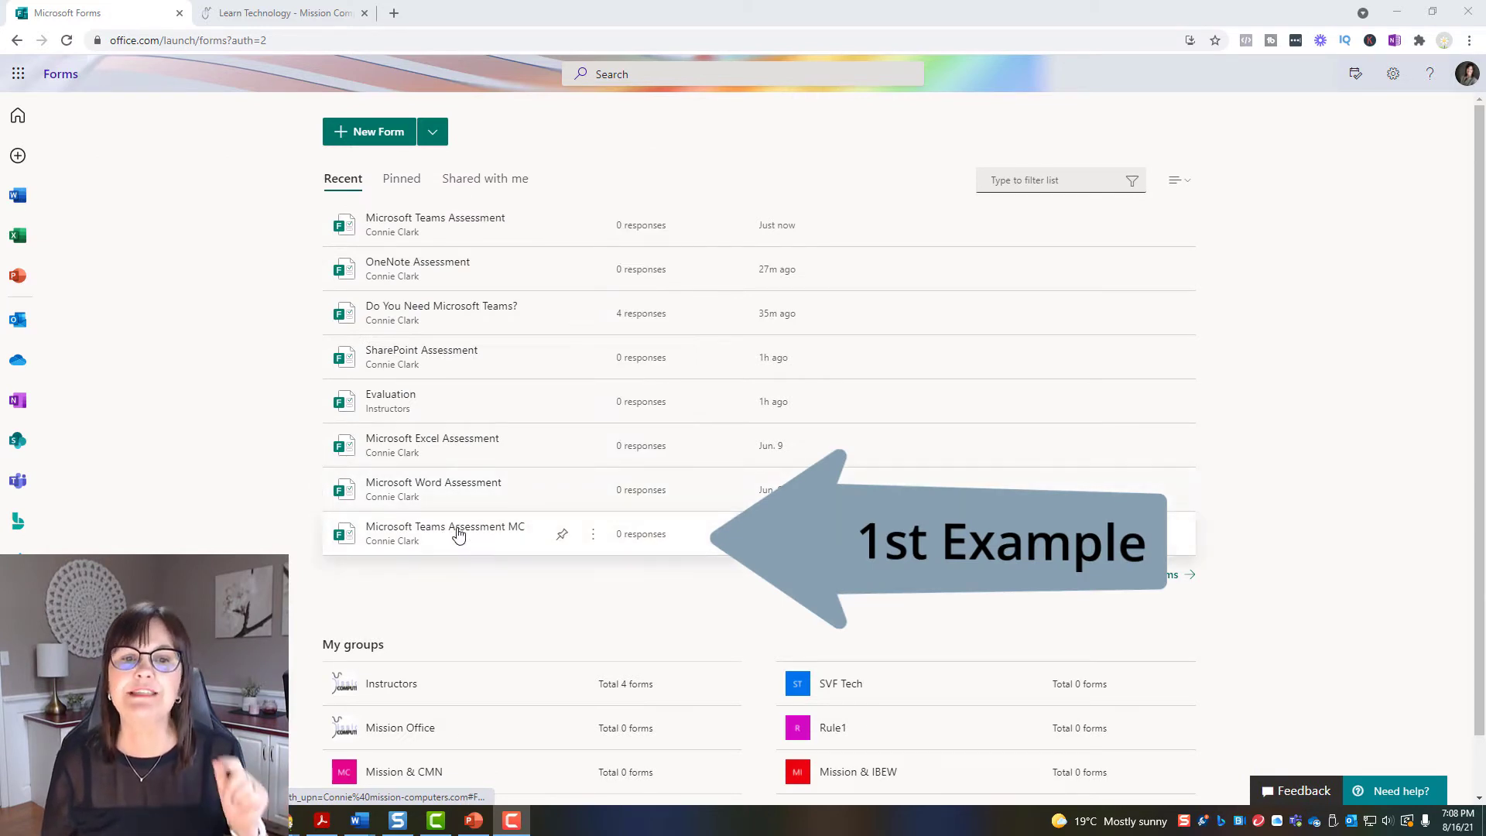
Open the Microsoft Teams Assessment MC form and examine its questions from section 1 through the Microsoft OneNote section
left_click(459, 532)
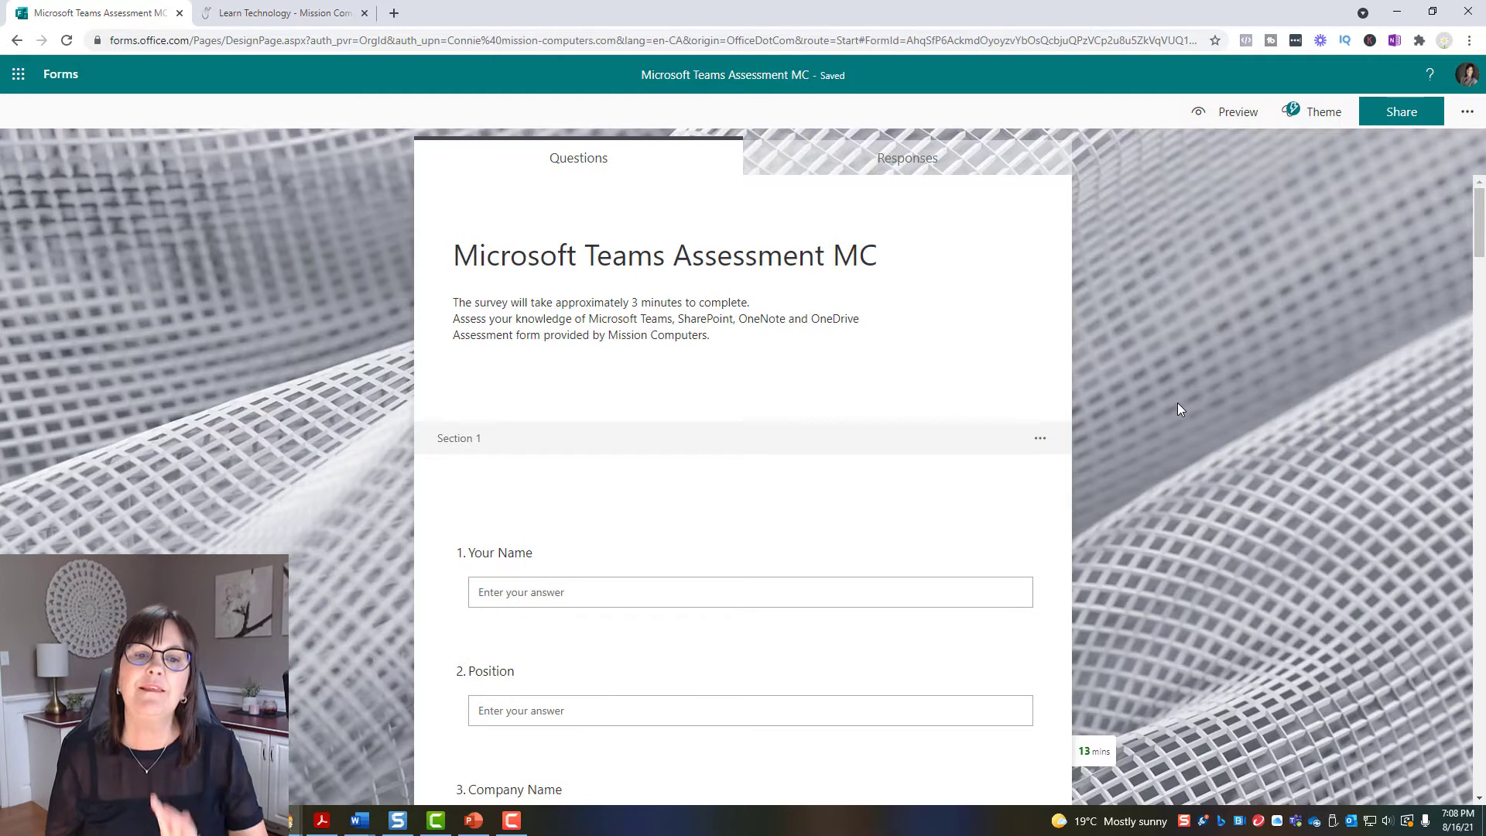
scroll(1177, 409, "down", 3)
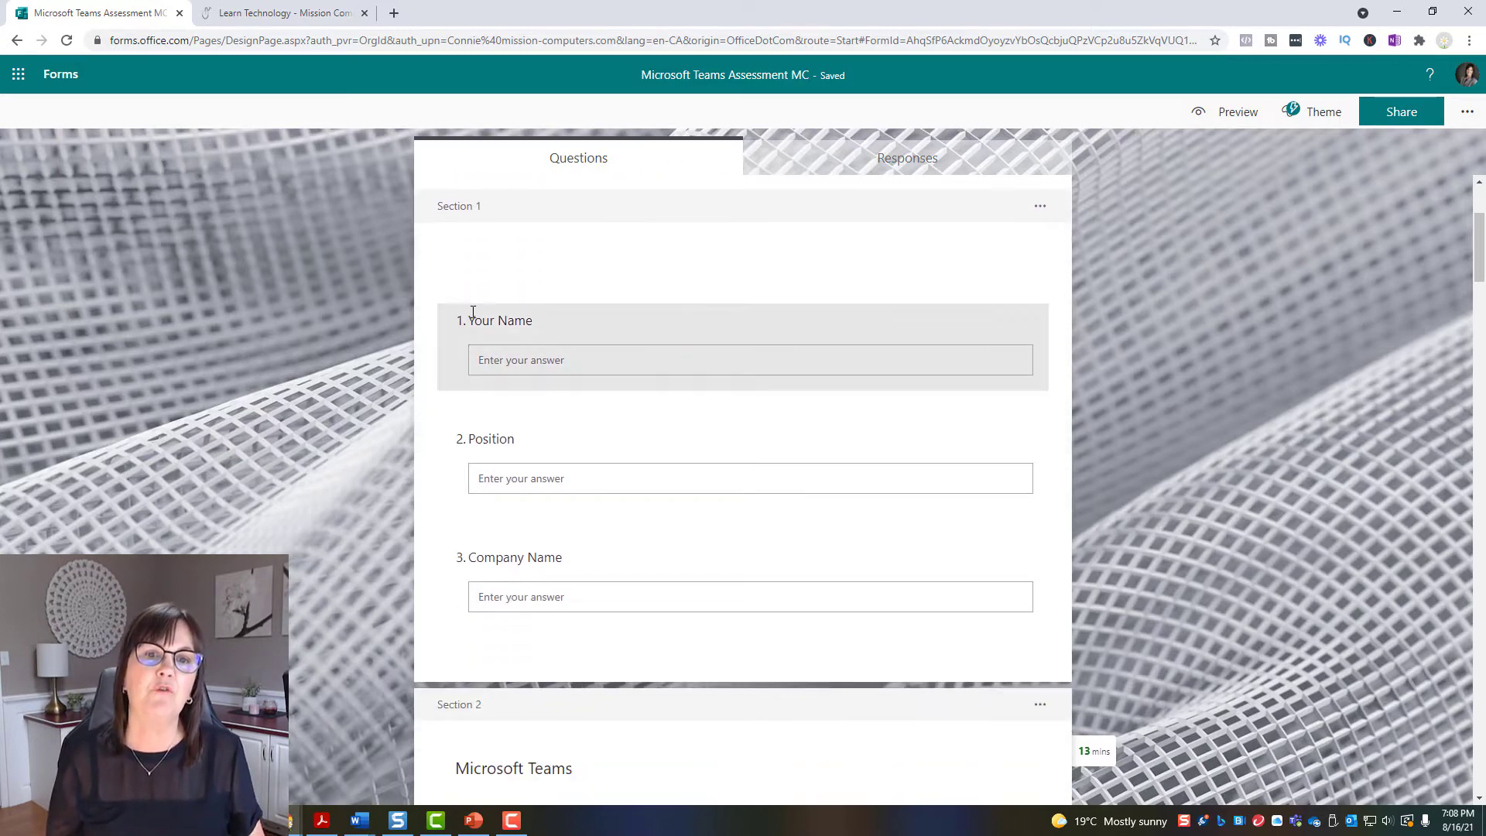
scroll(1159, 531, "down", 9)
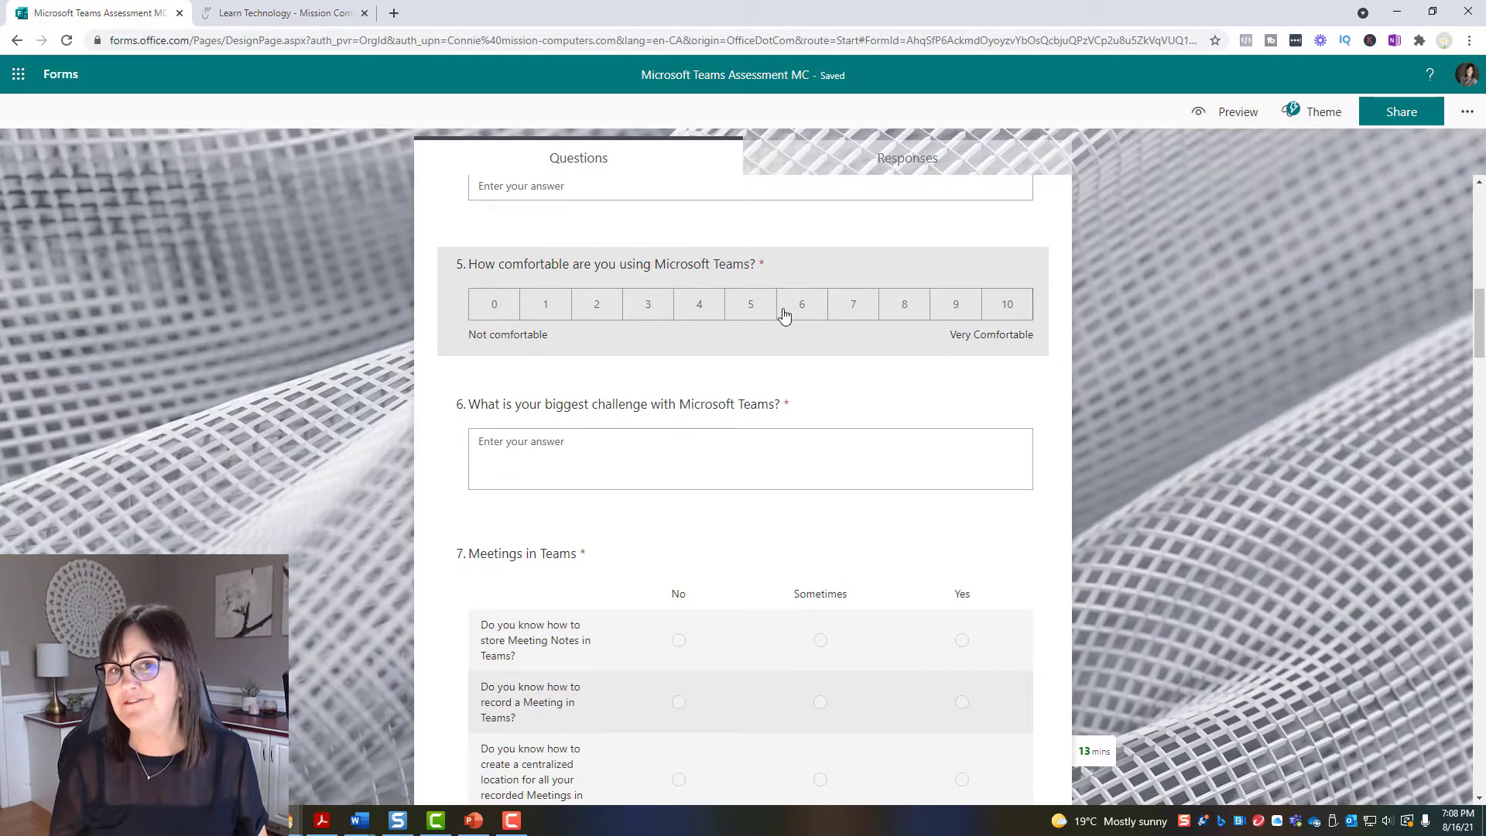
scroll(863, 431, "down", 1)
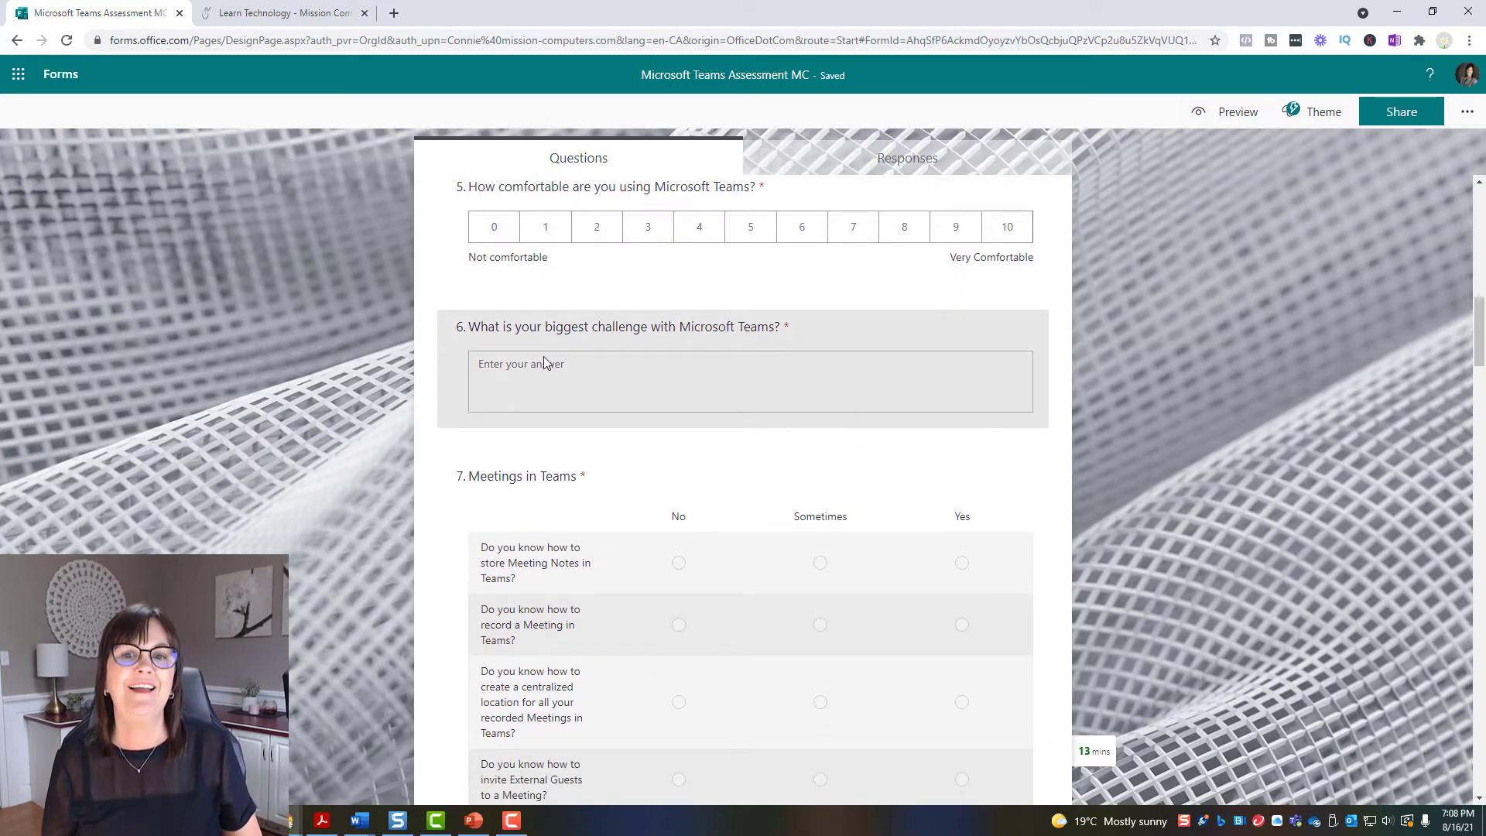
scroll(664, 507, "down", 2)
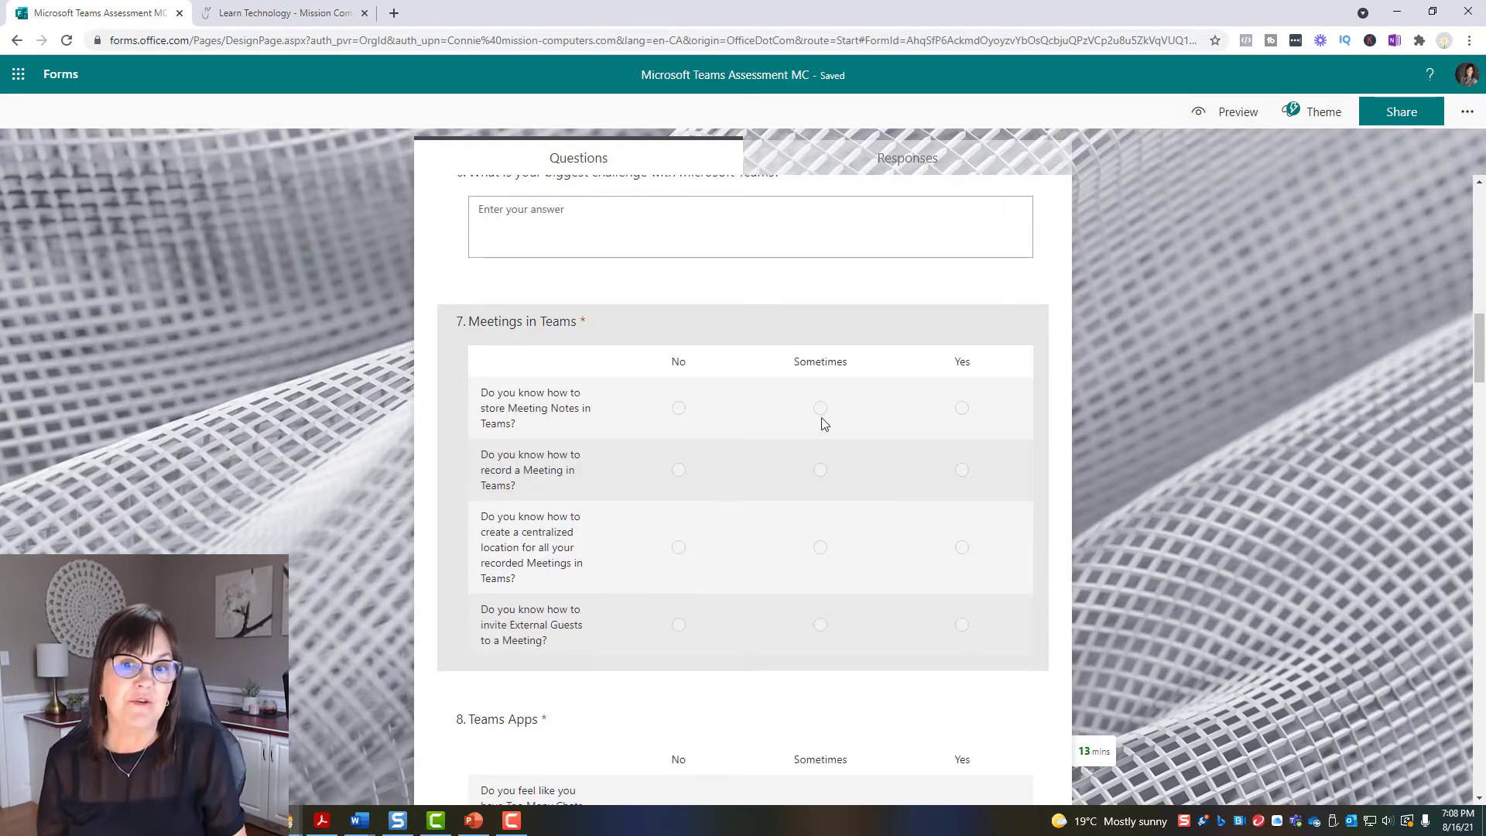
scroll(1021, 571, "down", 6)
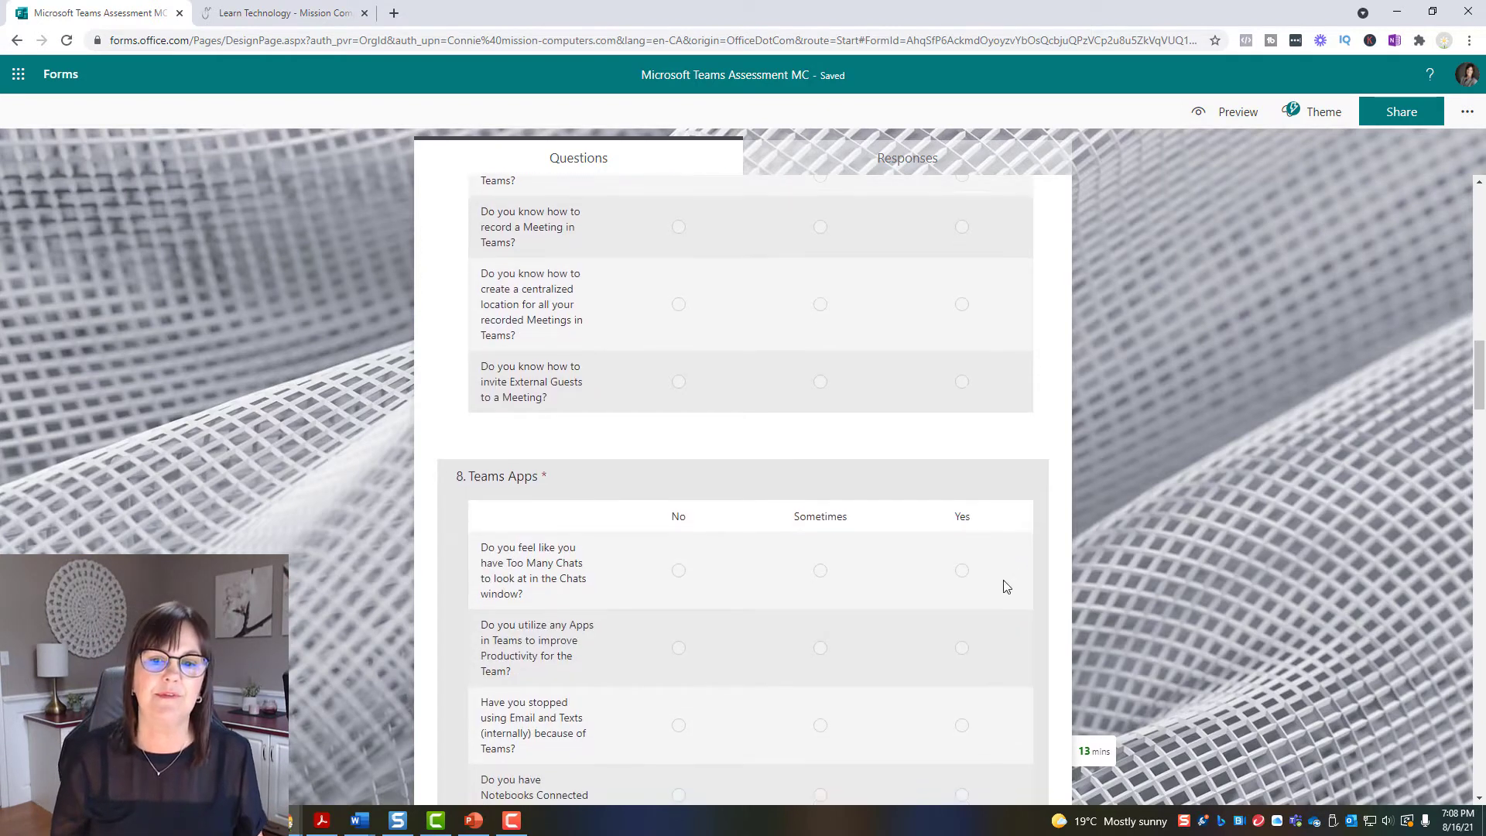
scroll(836, 495, "down", 7)
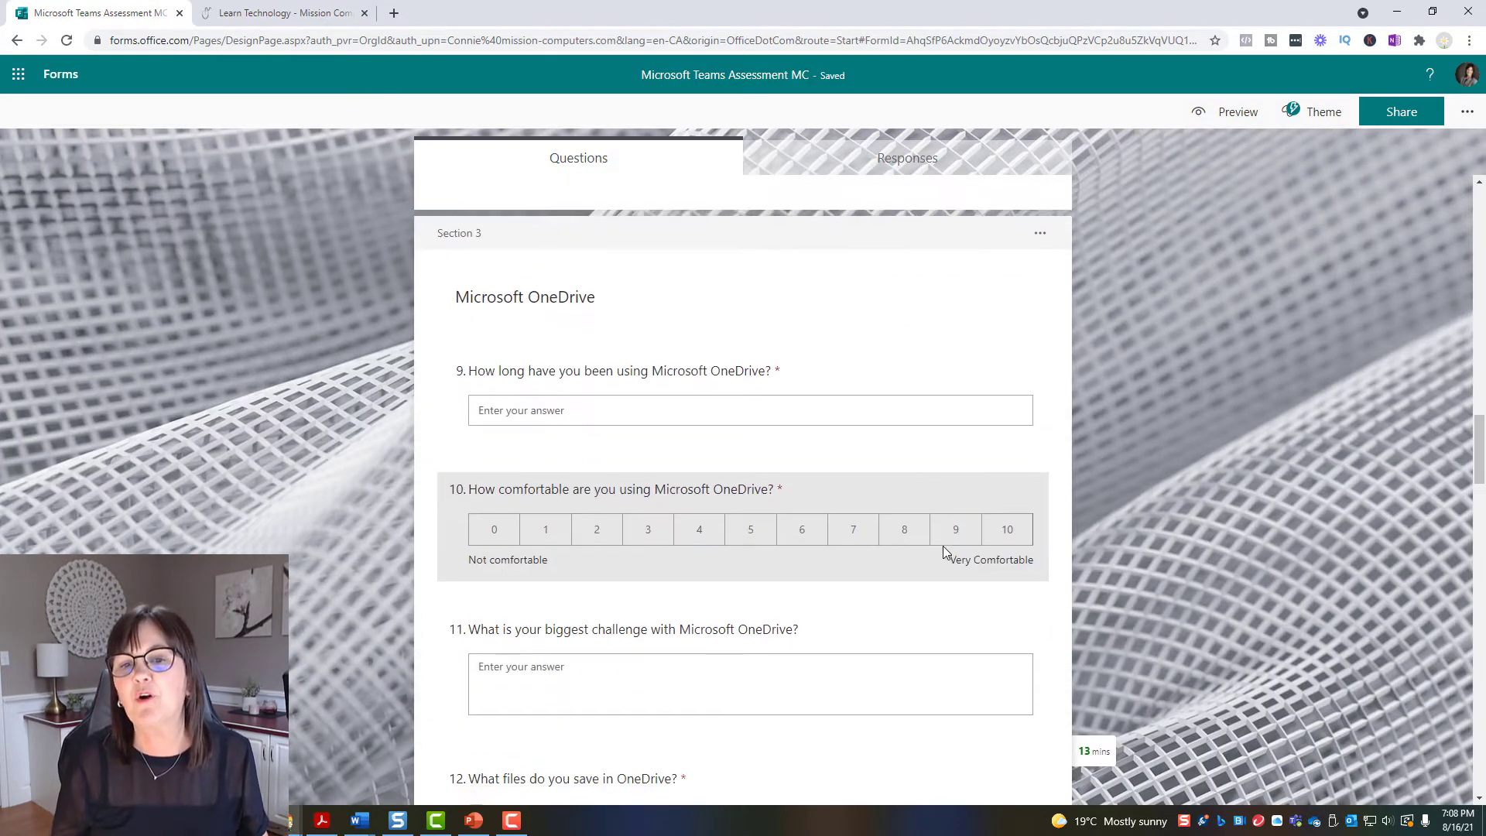
scroll(934, 567, "down", 3)
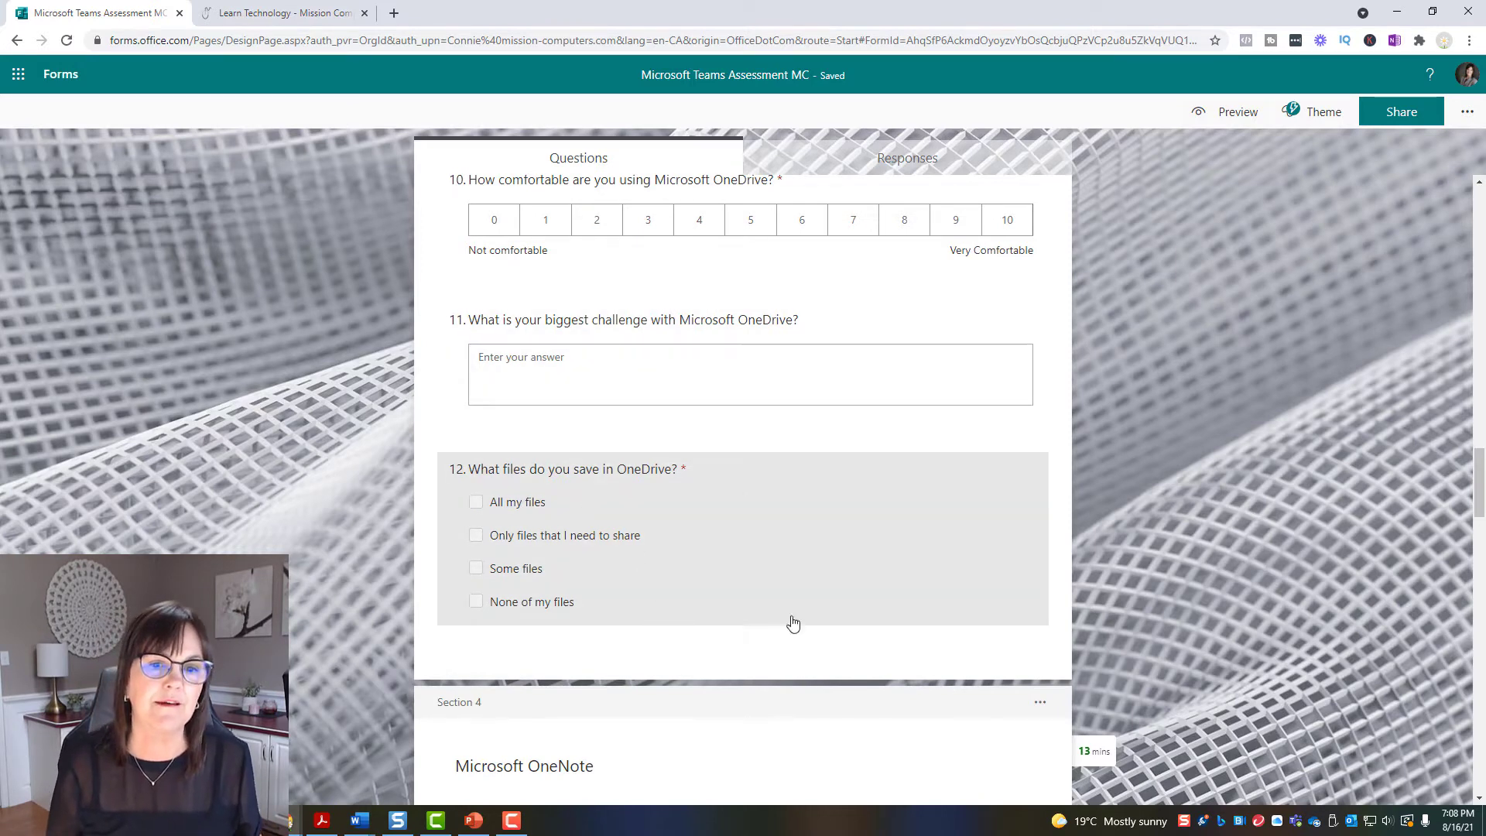
scroll(946, 617, "down", 3)
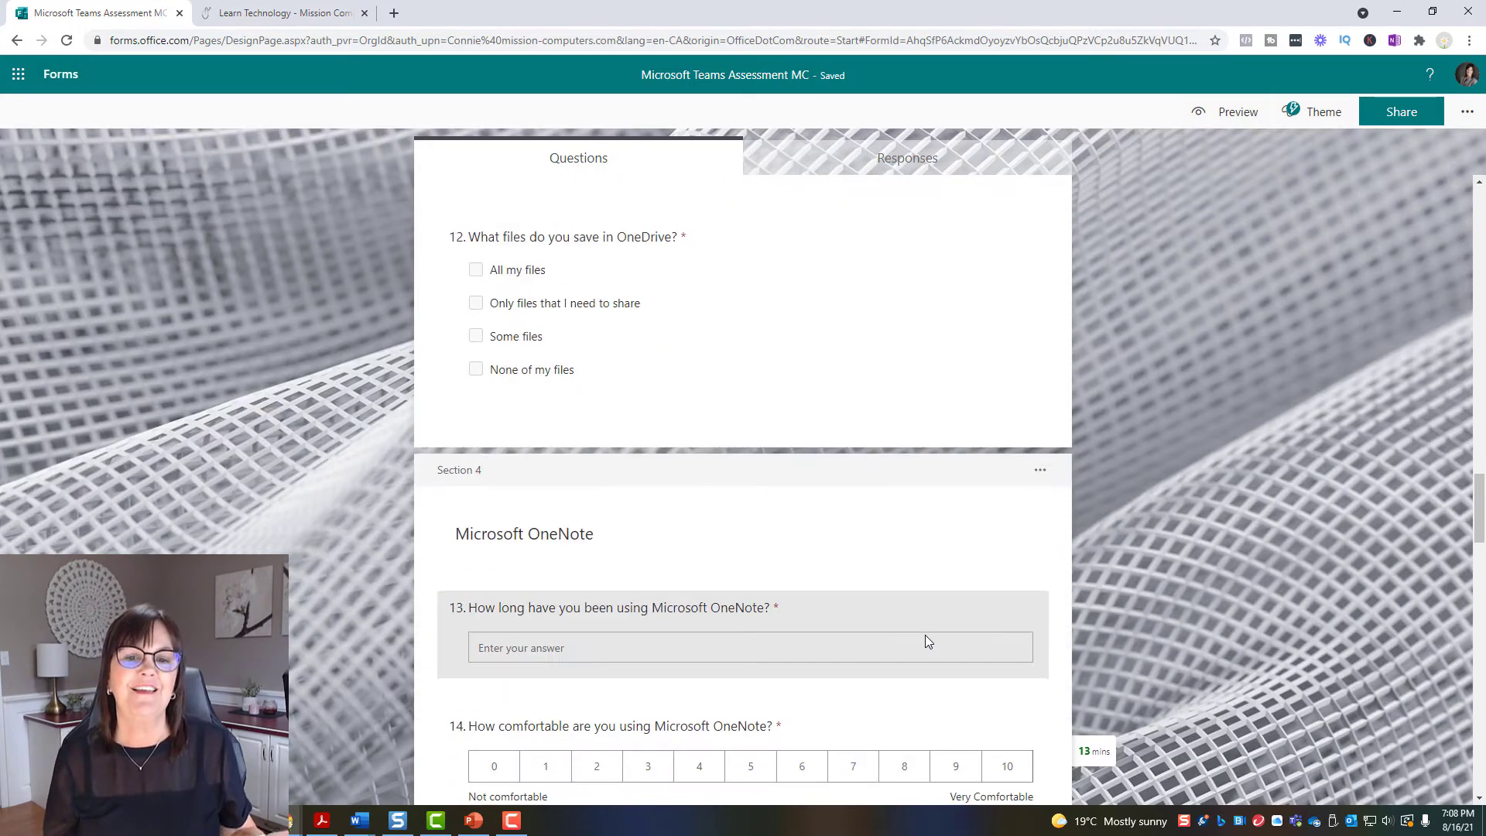
scroll(930, 644, "down", 3)
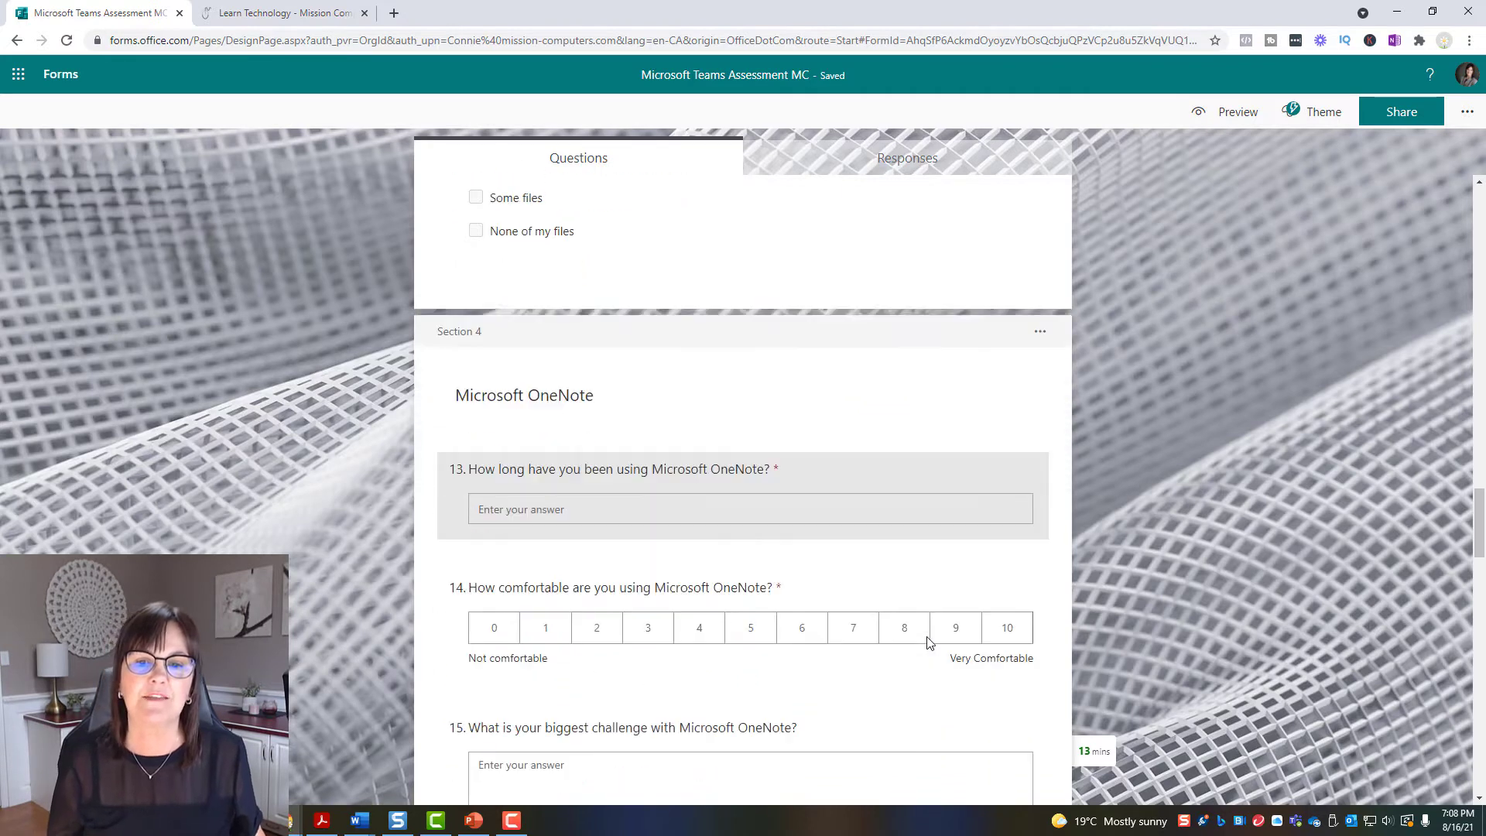
scroll(926, 646, "down", 3)
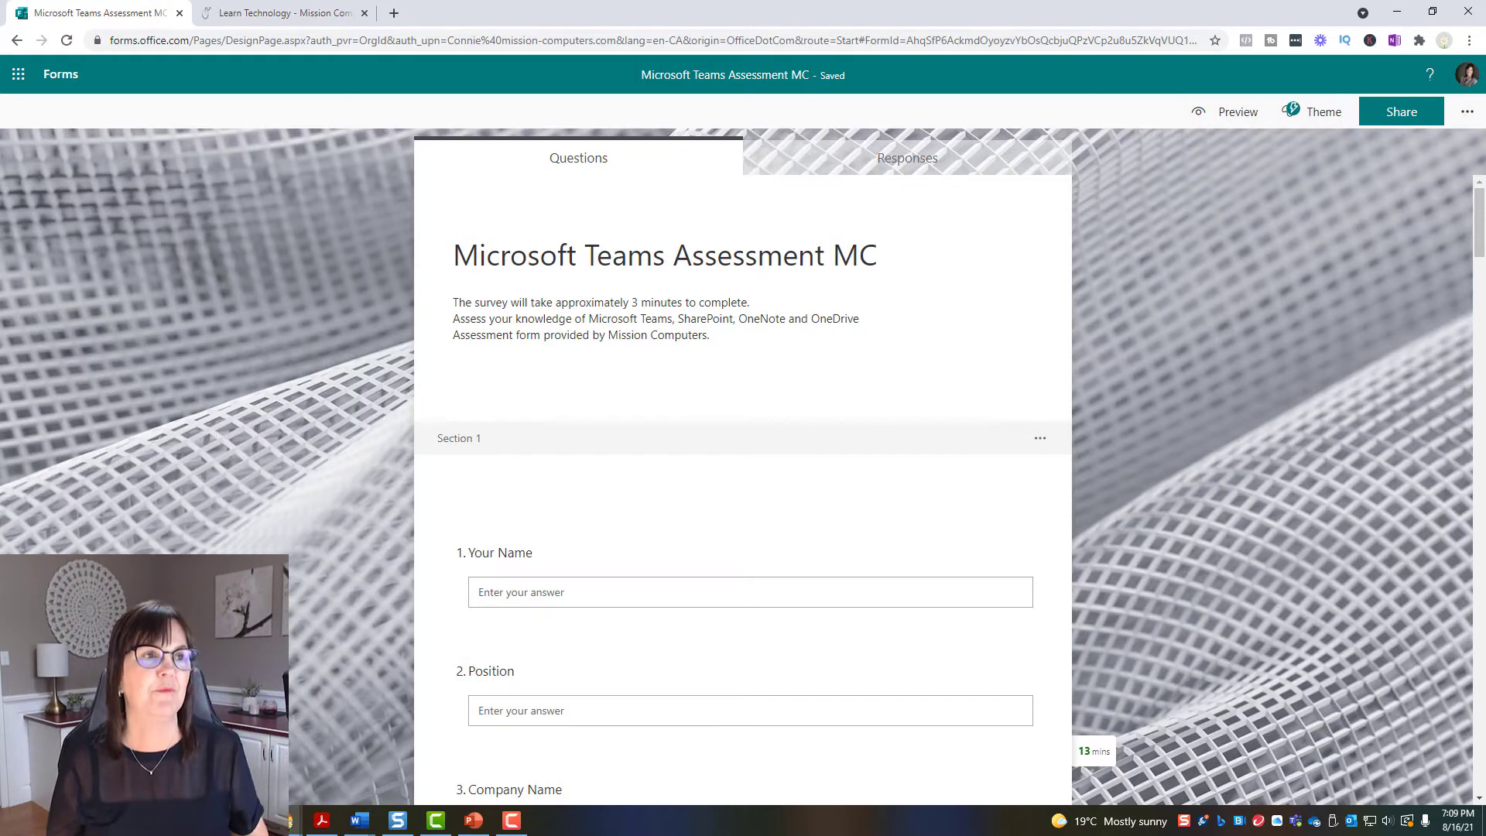
Return to the forms list, open the form "Do You Need Microsoft Teams?" and look through its questions
left_click(62, 75)
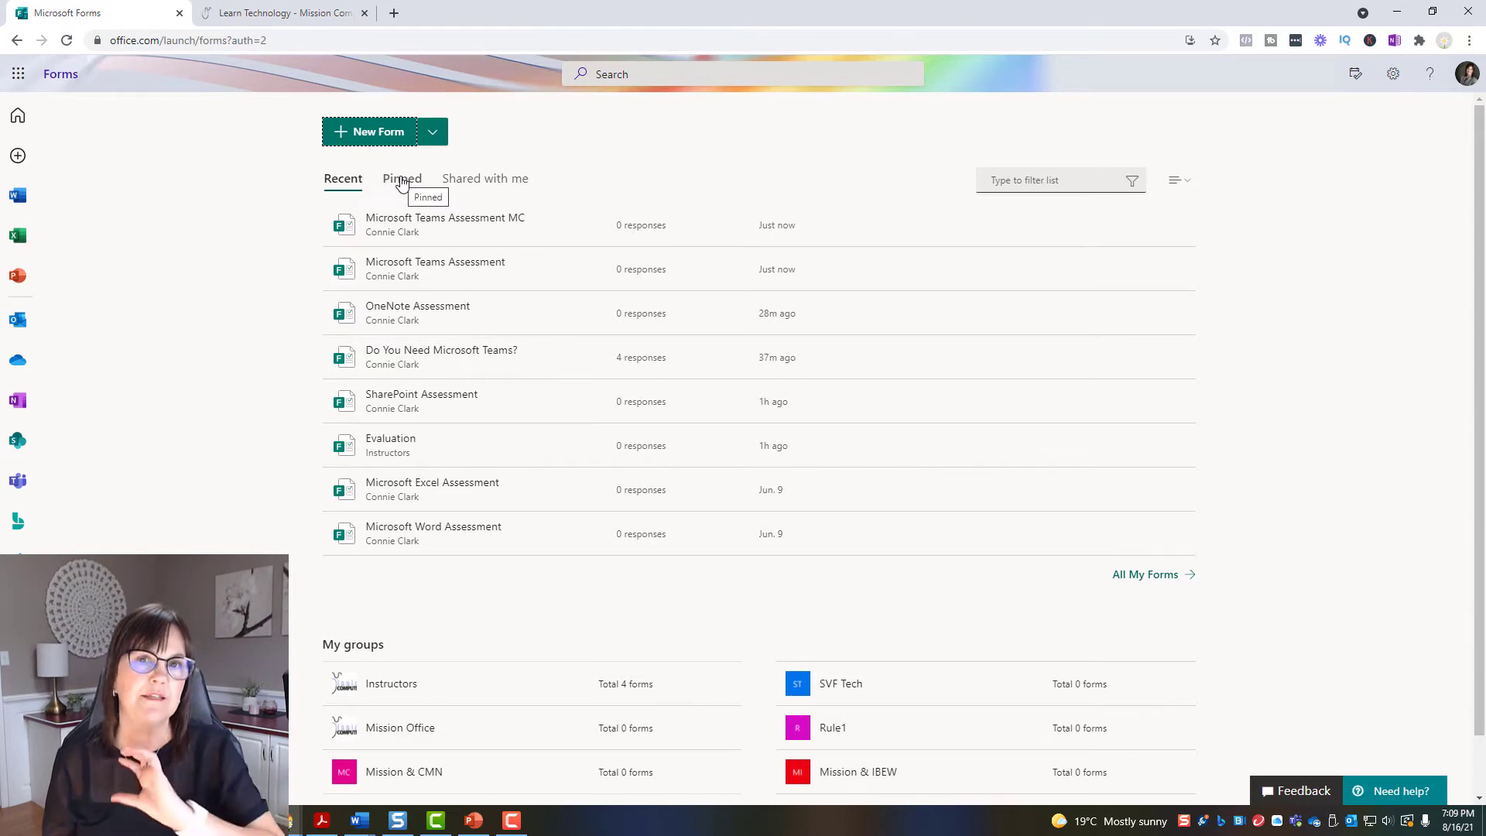
mouse_move(540, 555)
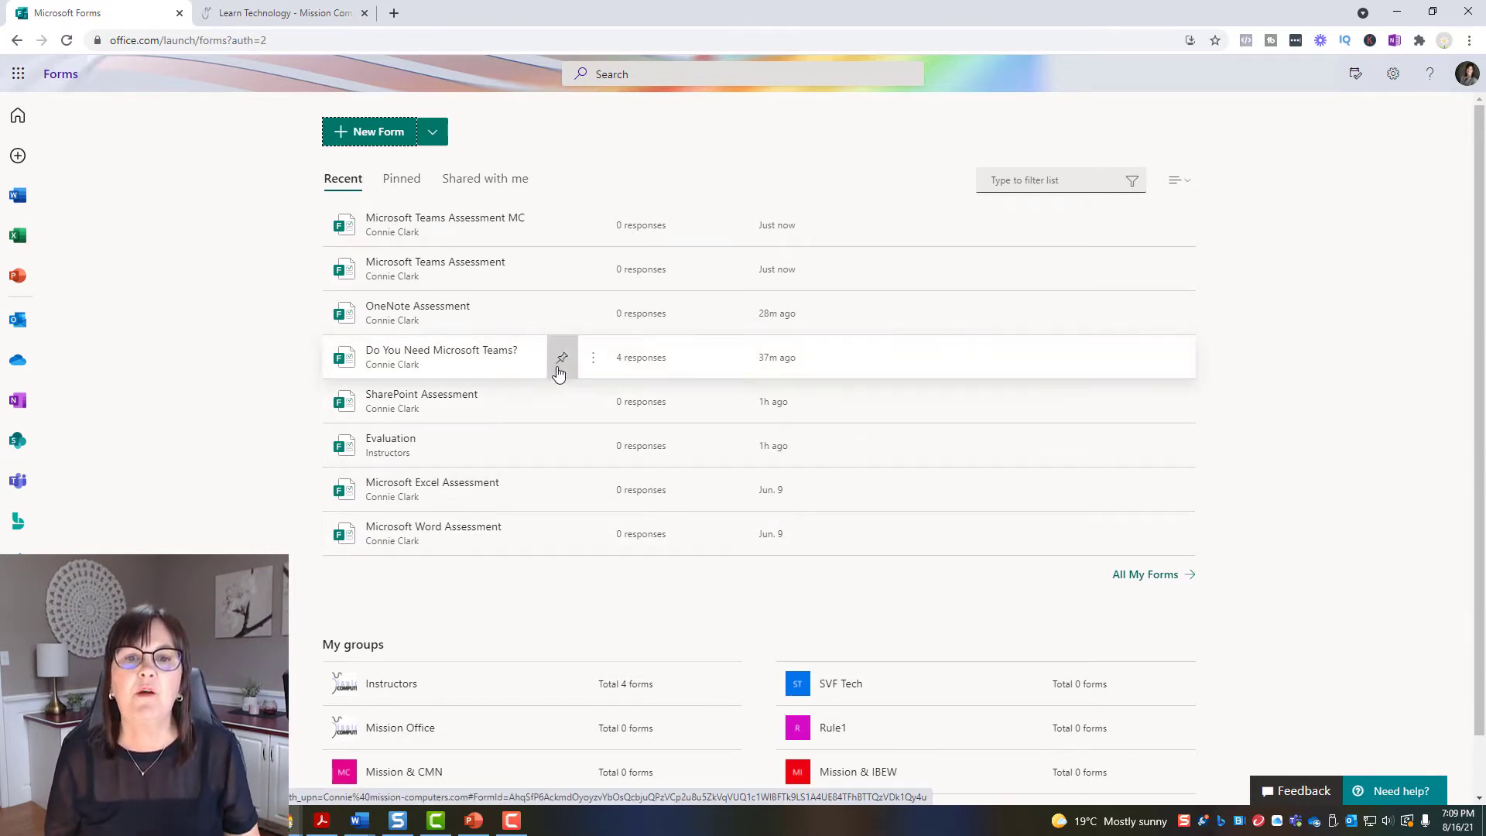
left_click(433, 354)
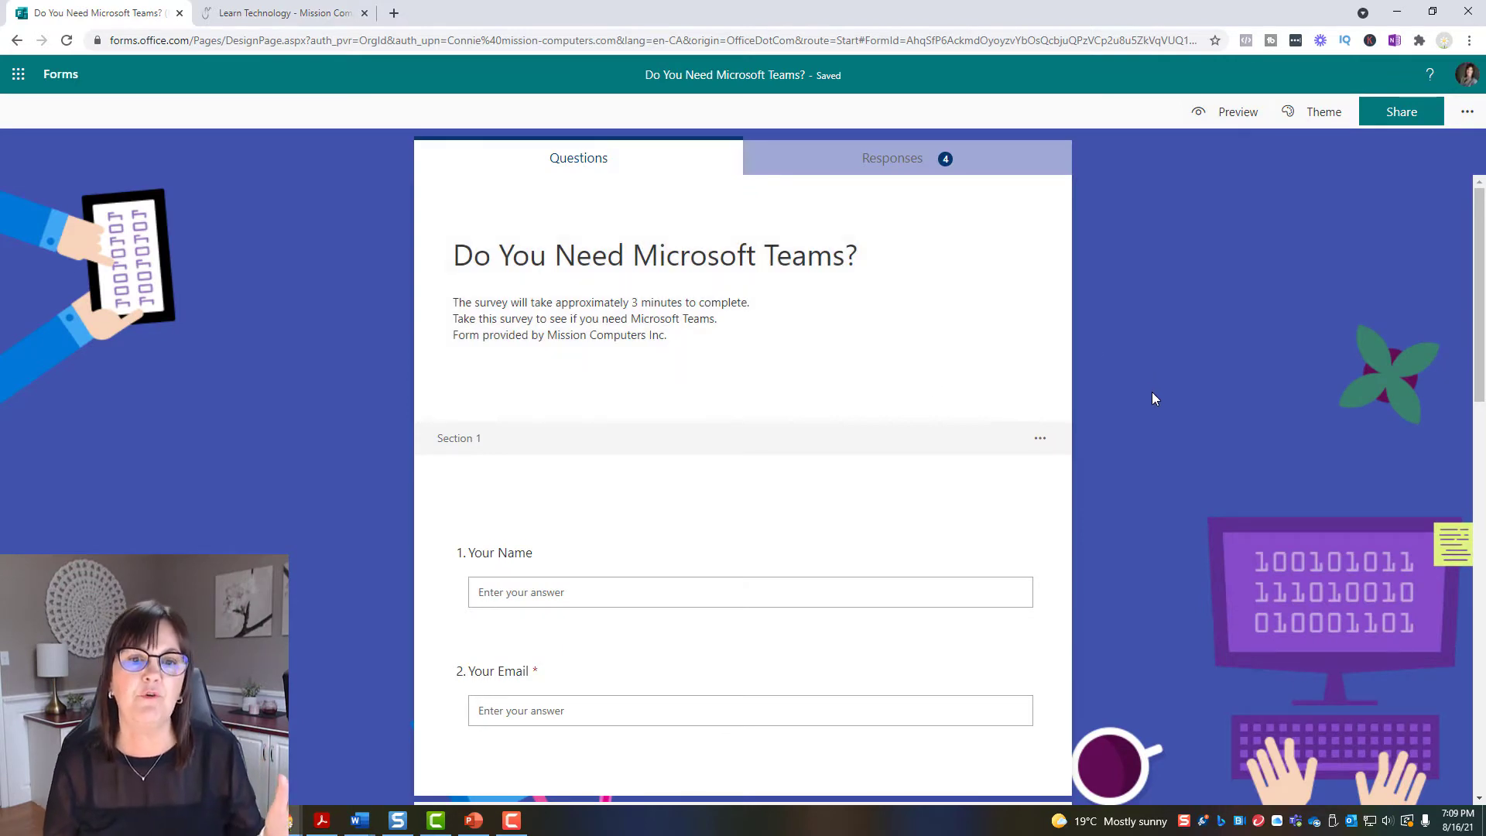
scroll(1150, 403, "down", 15)
scroll(1140, 421, "down", 2)
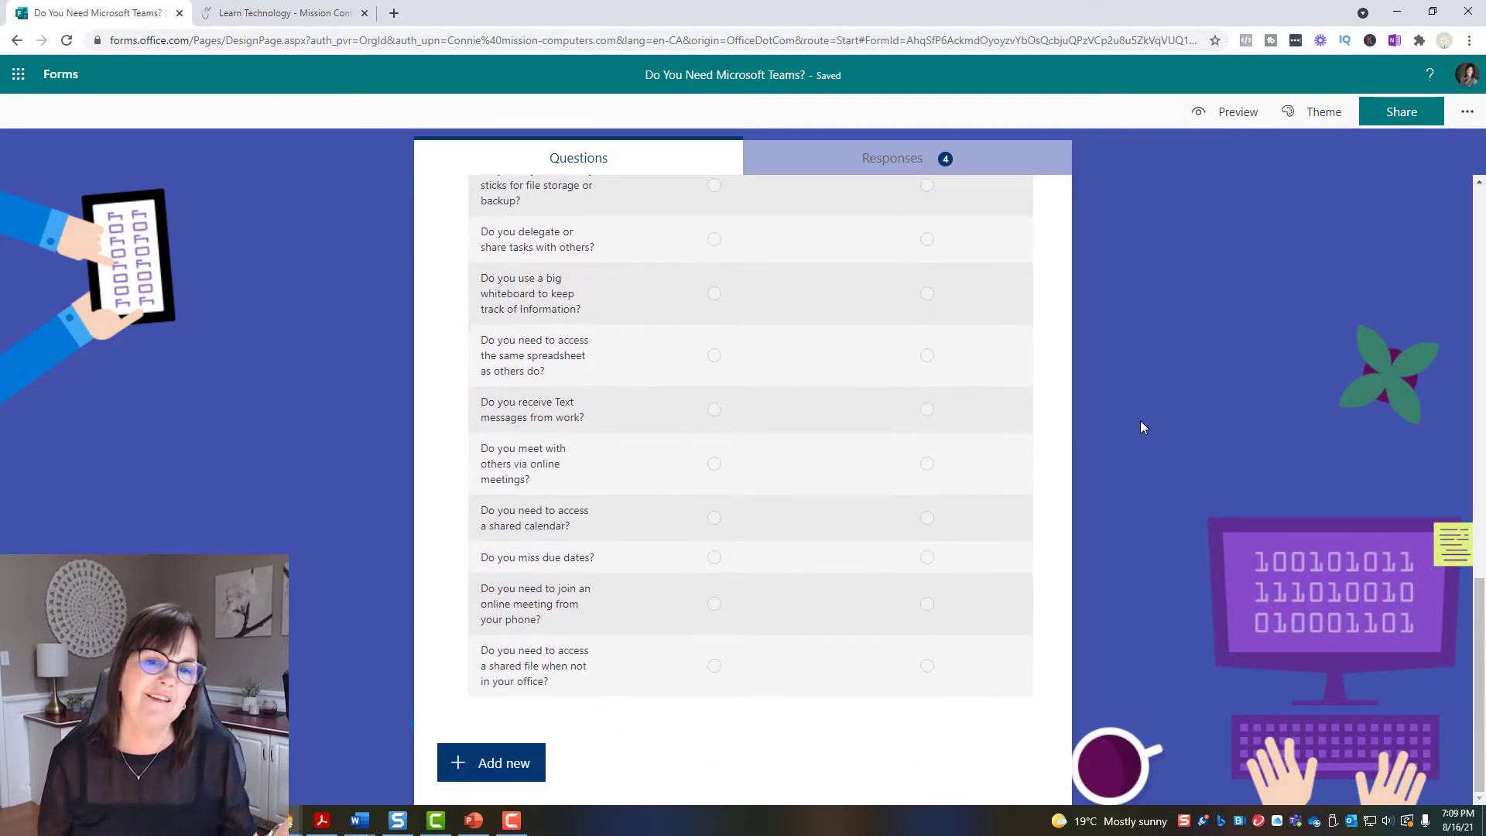
scroll(1140, 418, "up", 10)
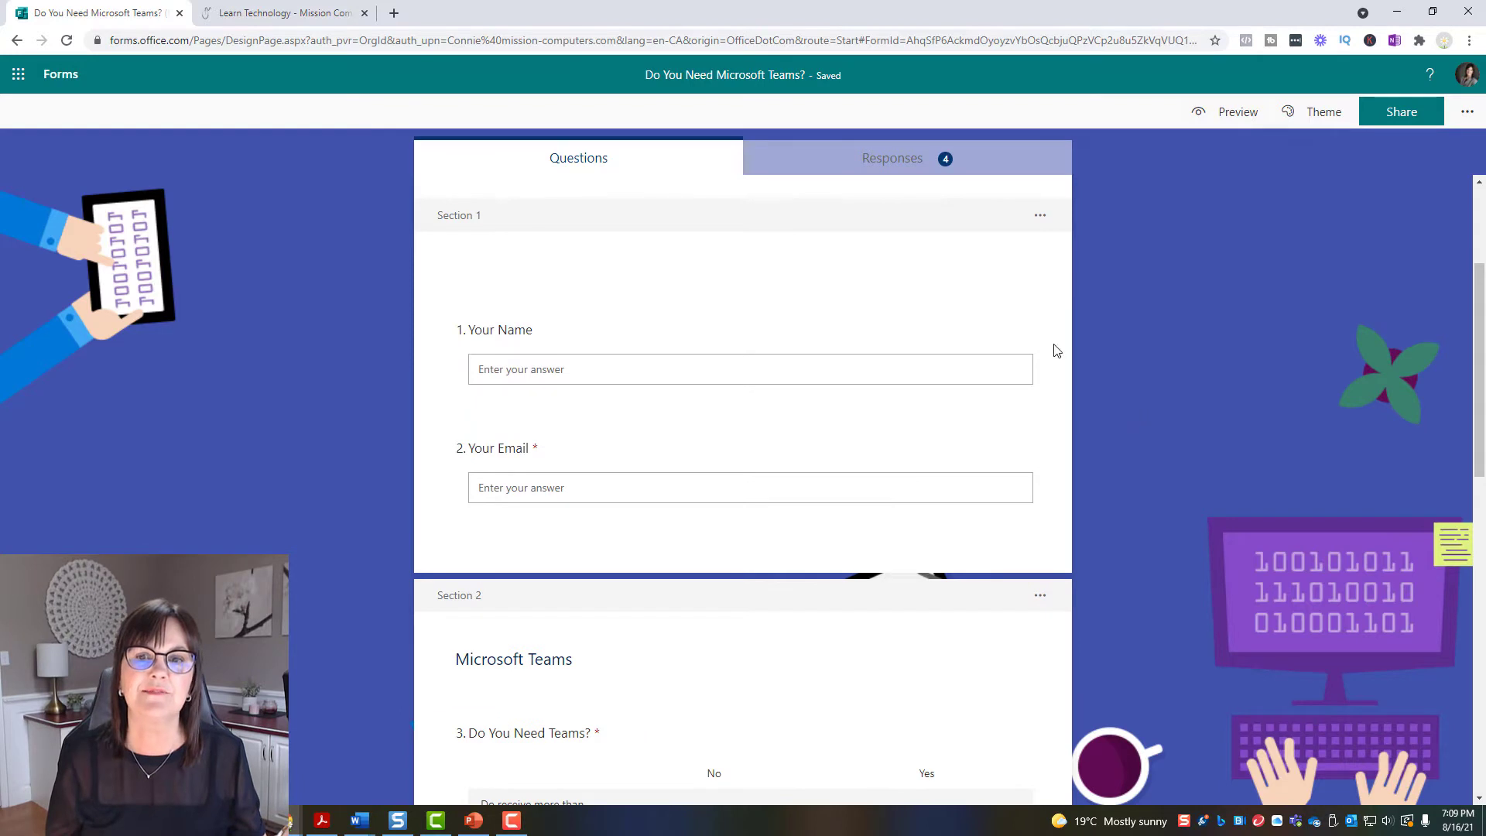
Examine the collected responses of "Do You Need Microsoft Teams?", including the yes/no chart, and show the further options for the responses
left_click(871, 159)
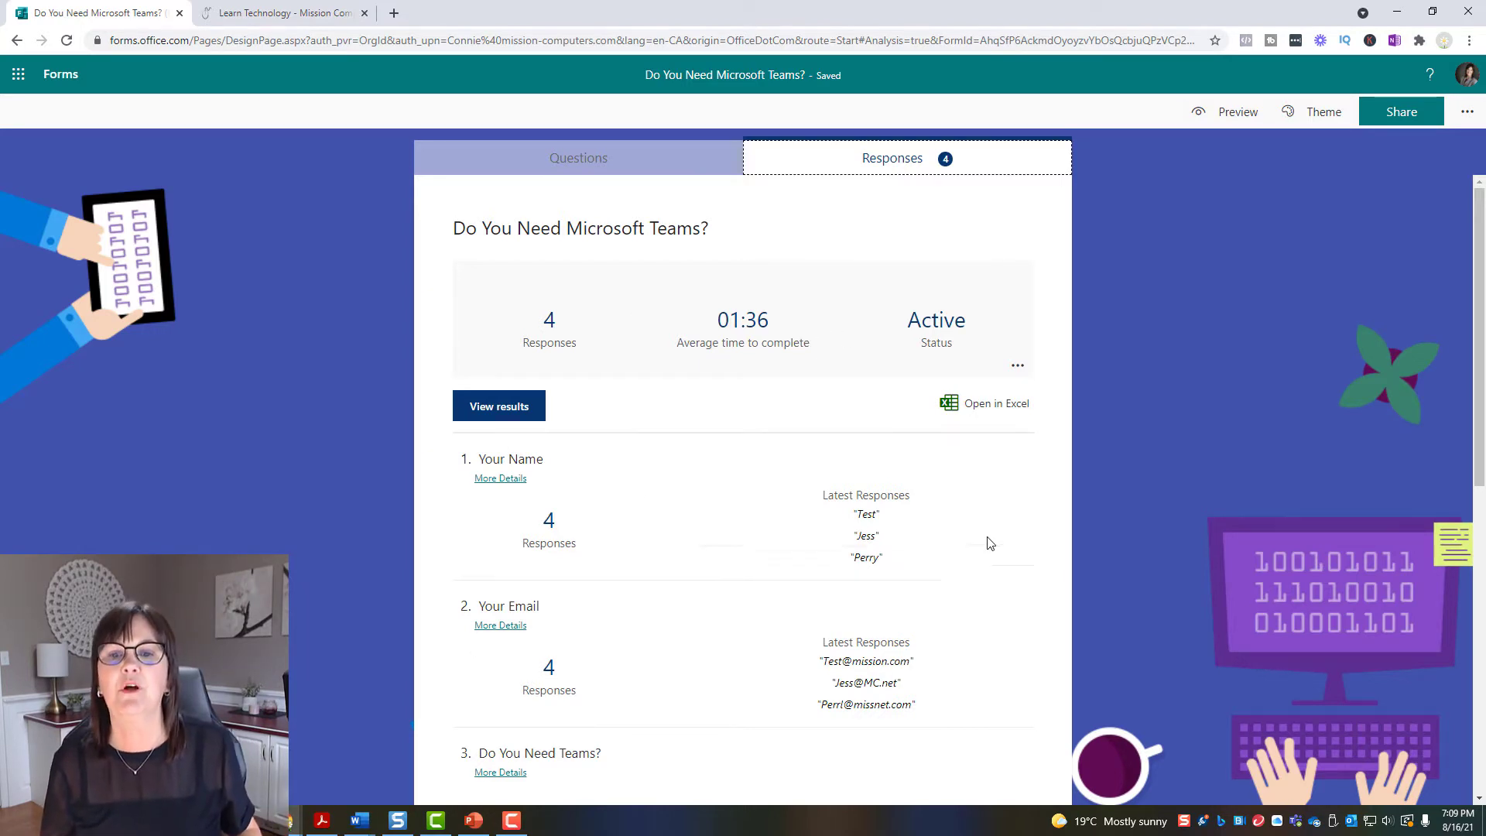
scroll(1033, 514, "down", 3)
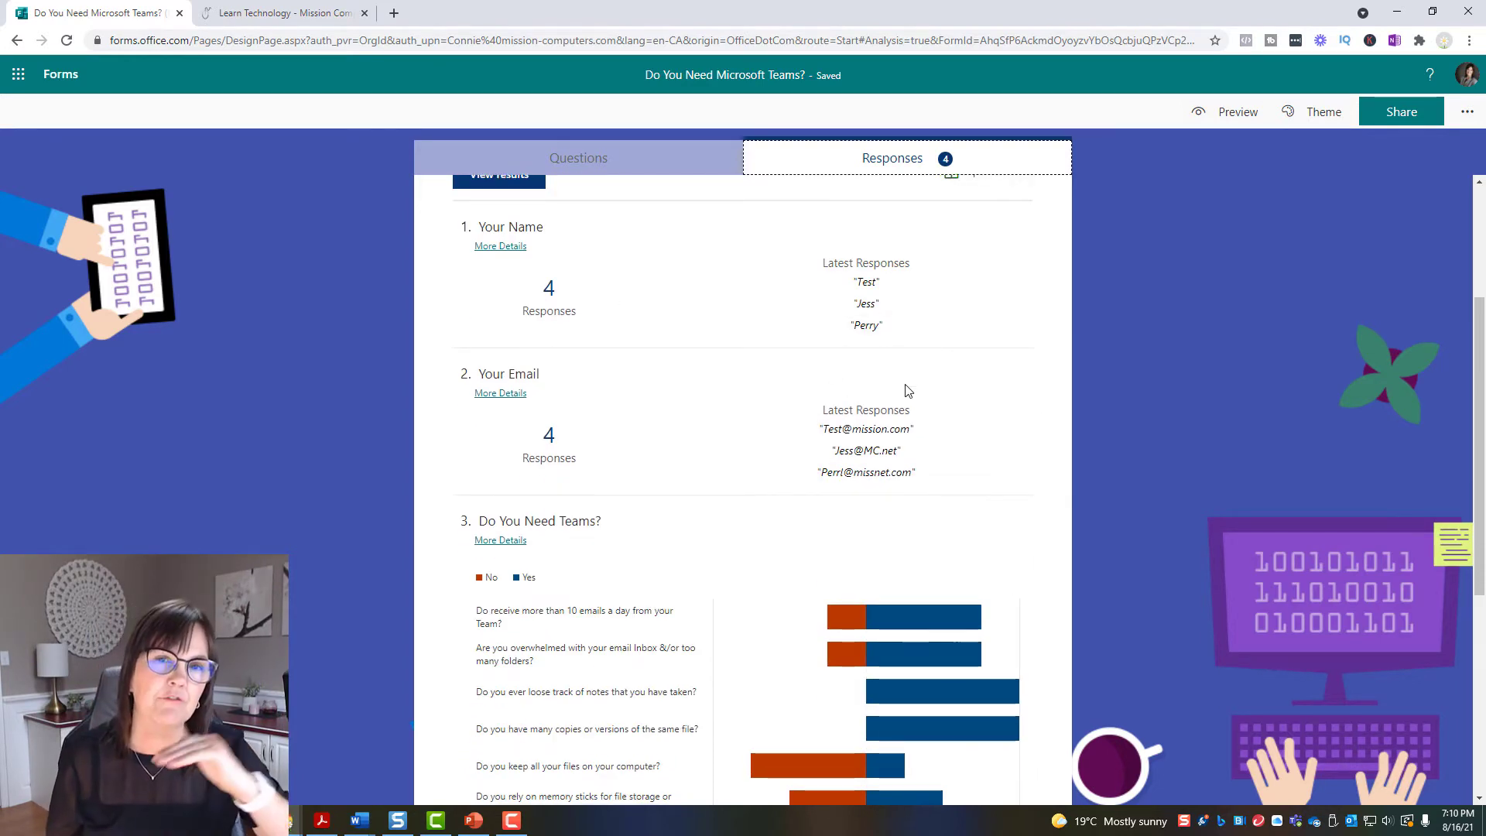
scroll(1052, 534, "down", 3)
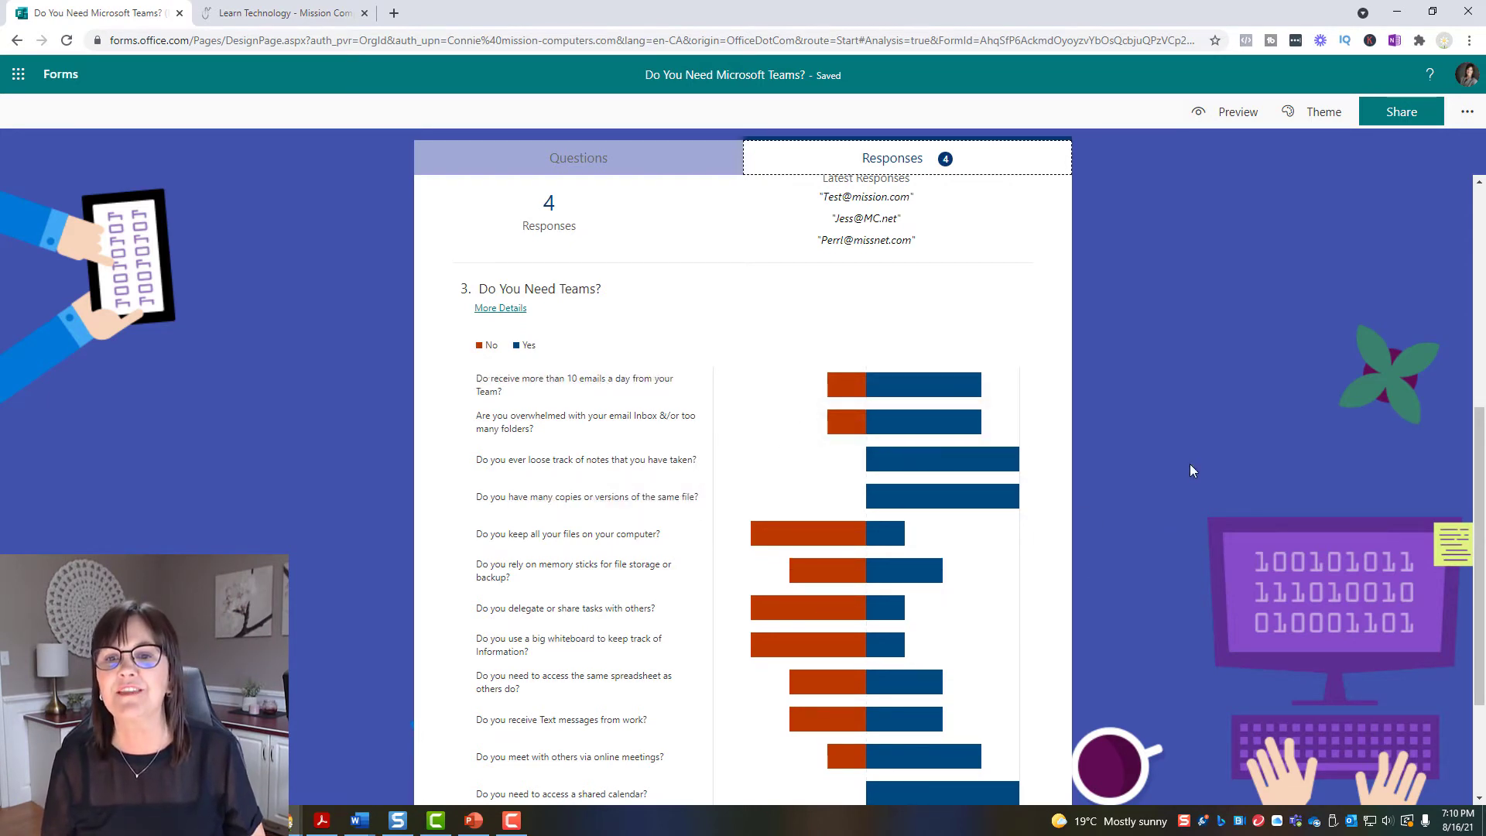
scroll(1190, 464, "down", 3)
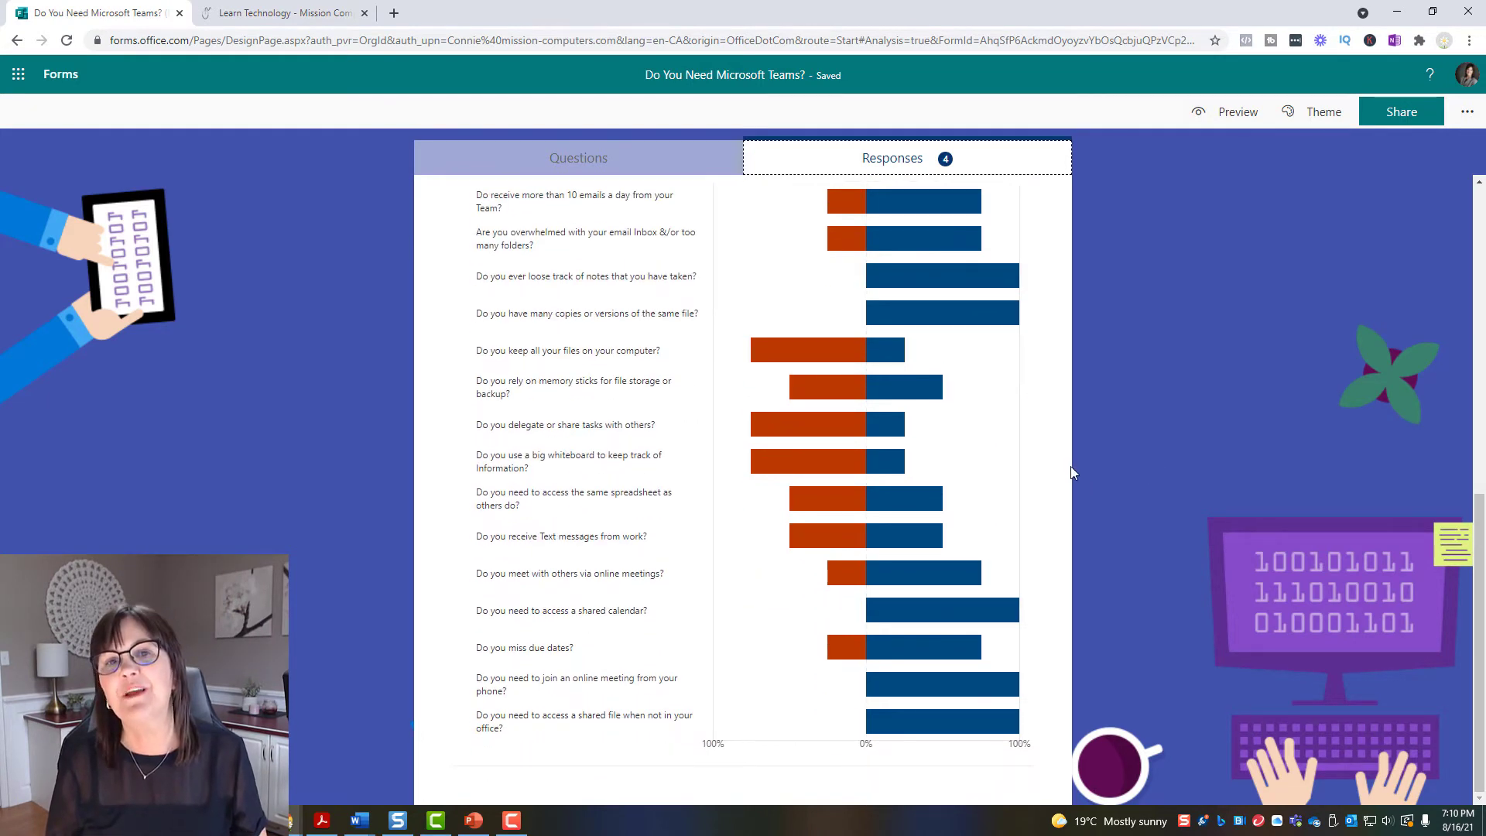
scroll(1058, 507, "up", 4)
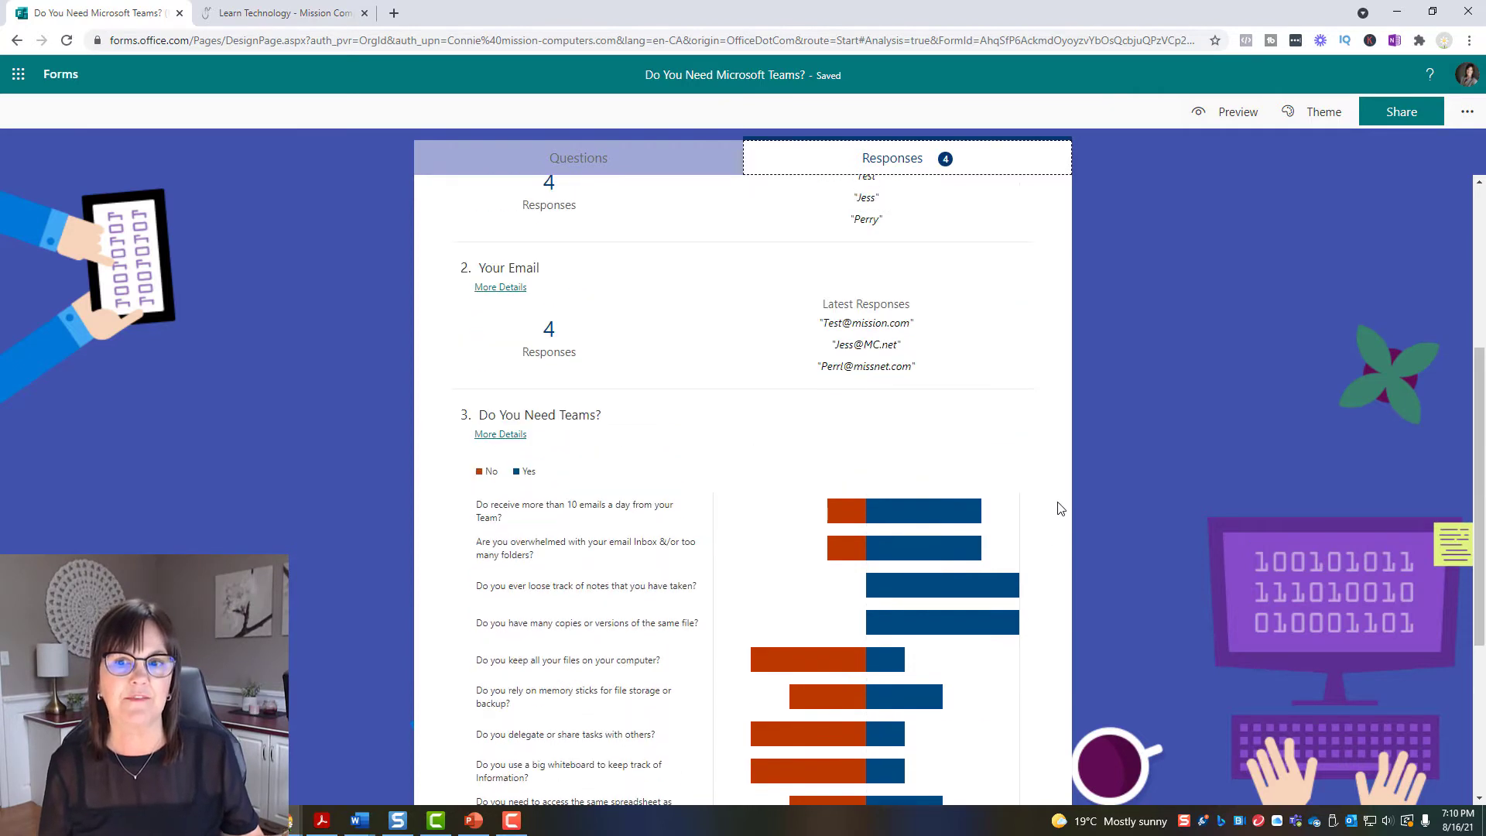
scroll(1060, 508, "up", 4)
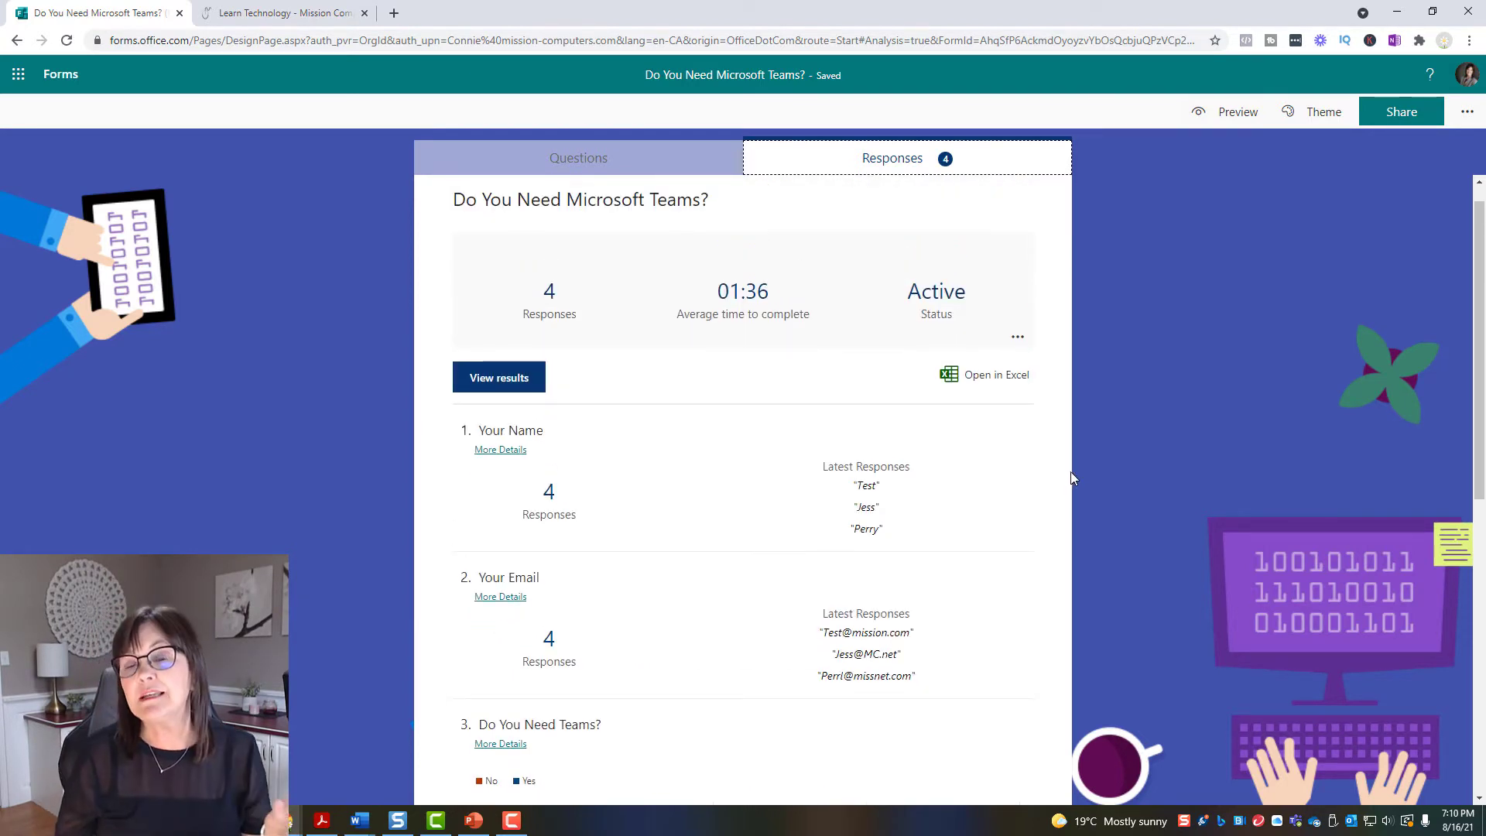
left_click(1017, 338)
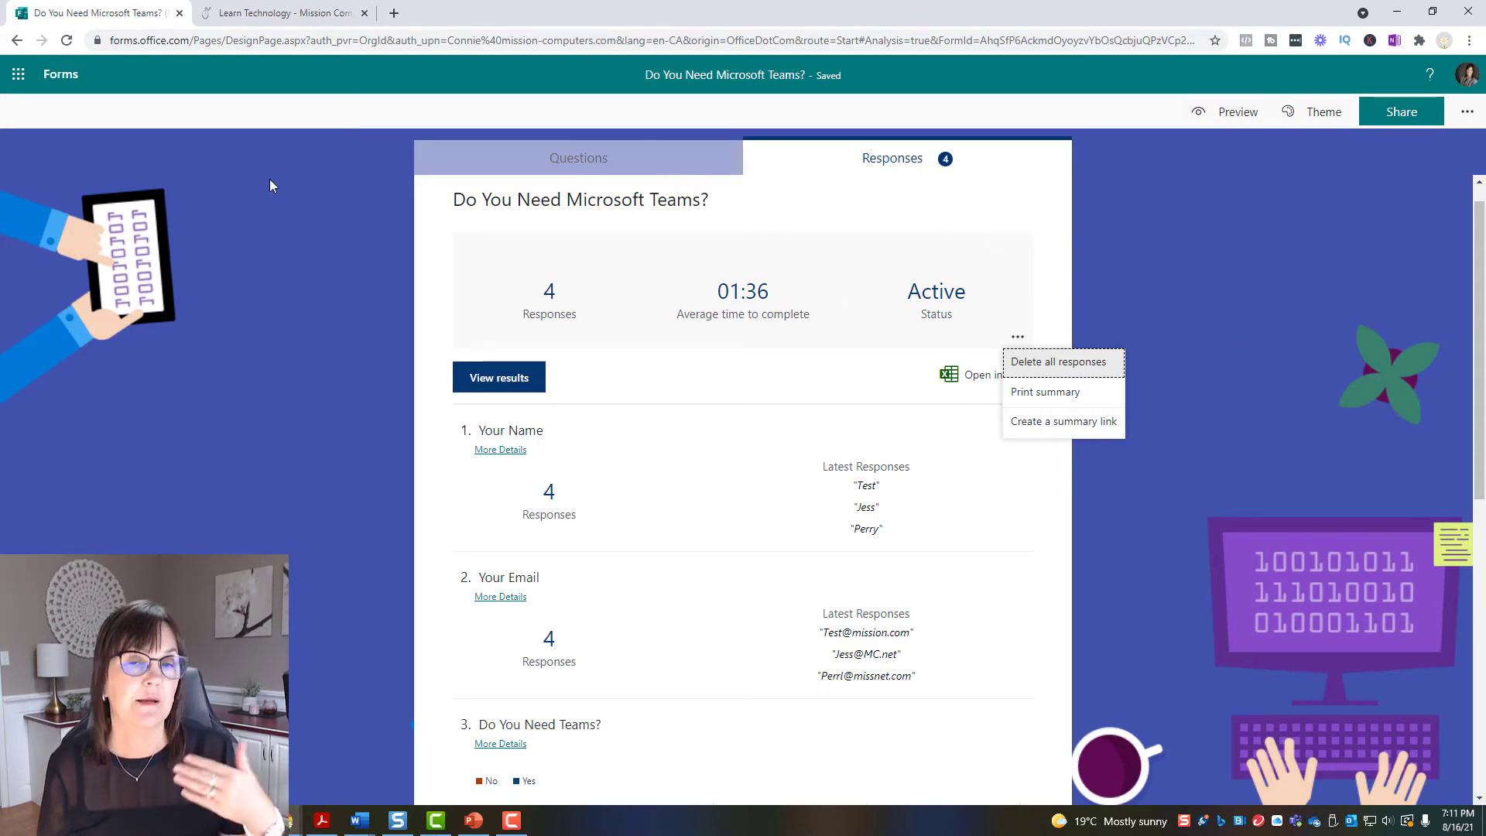
Create a new form titled "PowerPoint Assessment" with the description "Tell us what you know about PowerPoint"
left_click(57, 77)
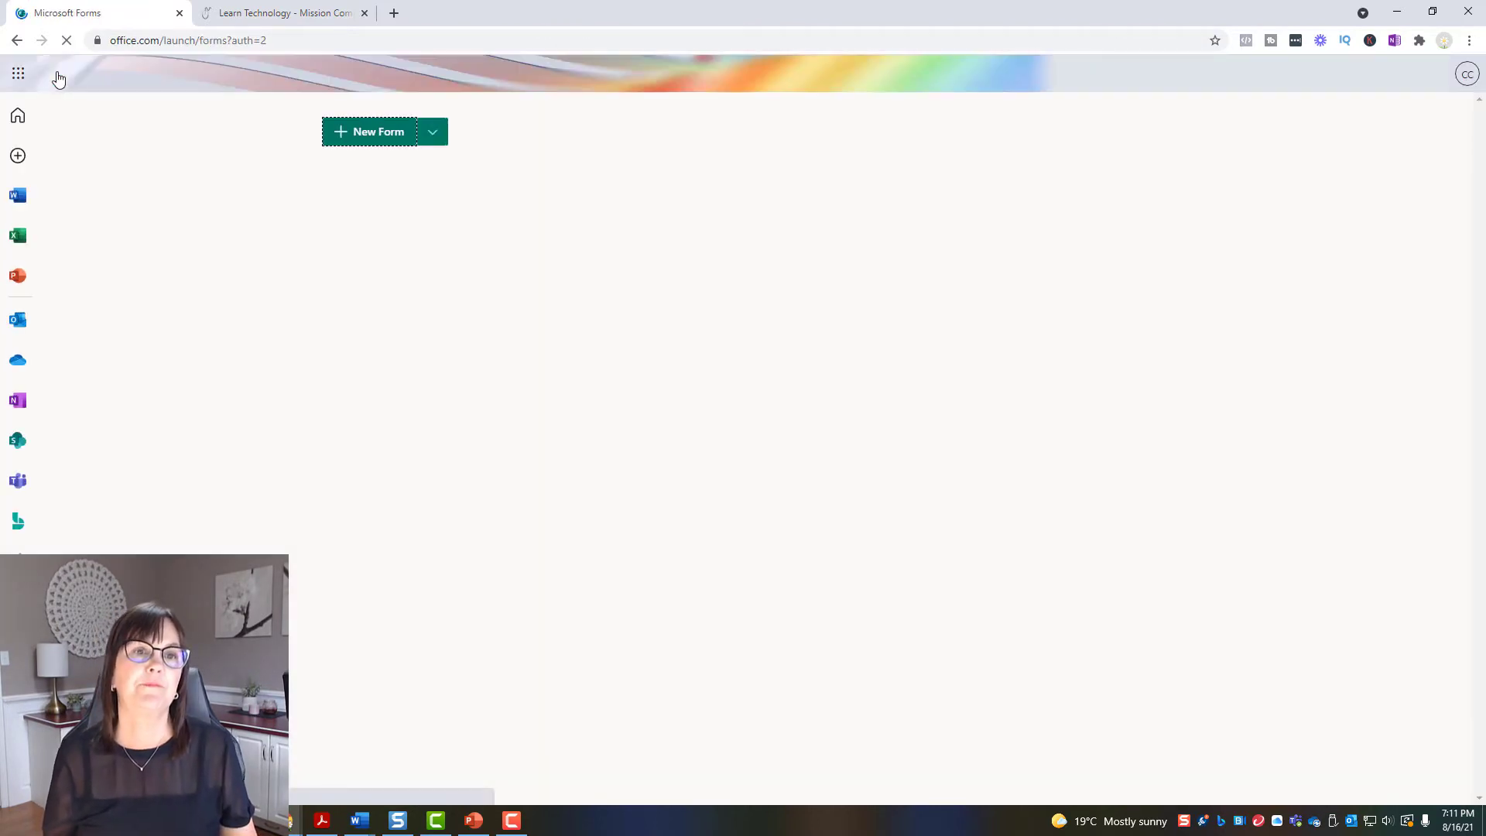
left_click(366, 133)
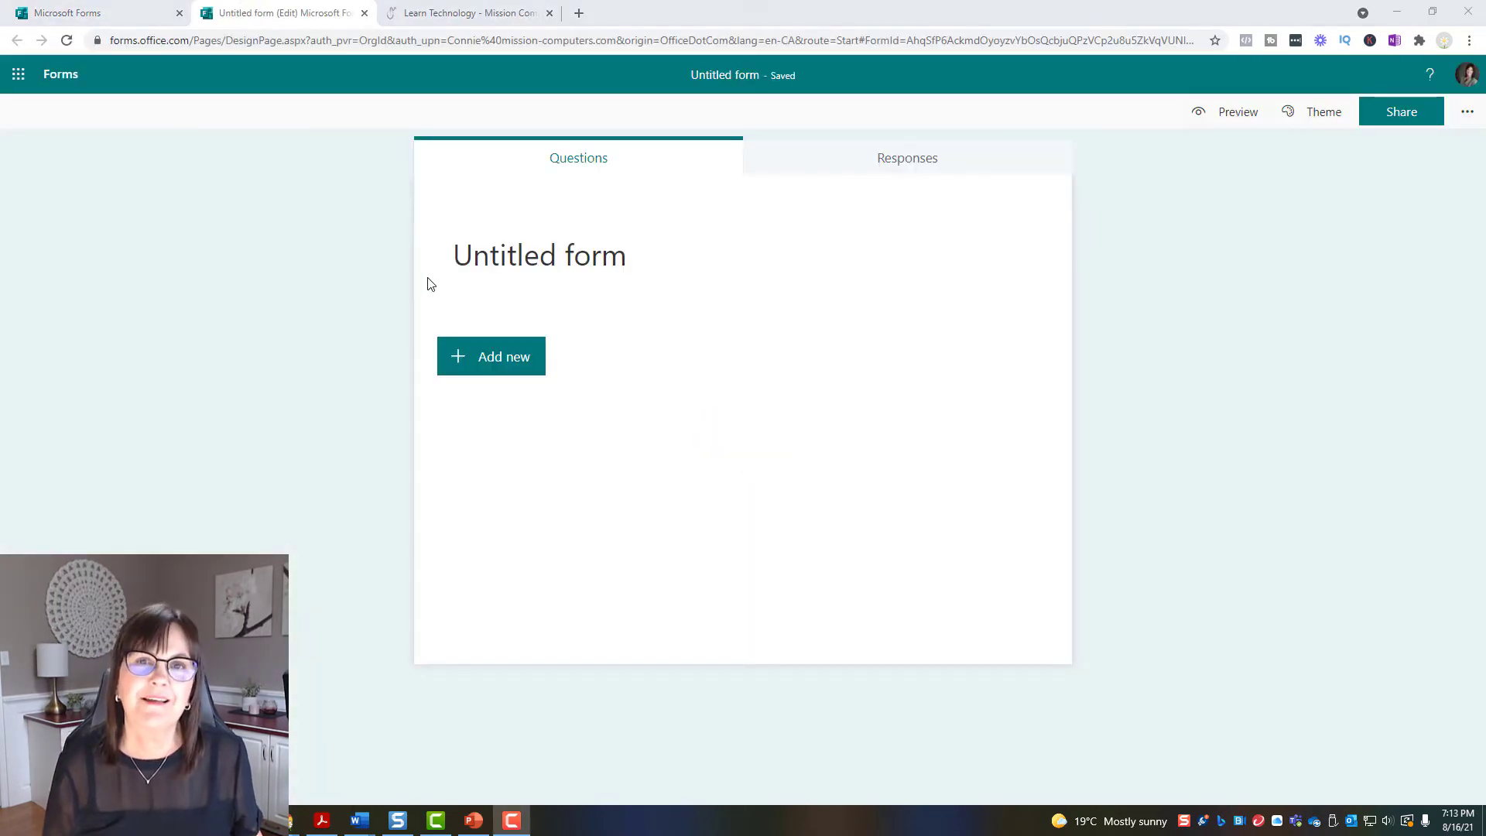
left_click(527, 255)
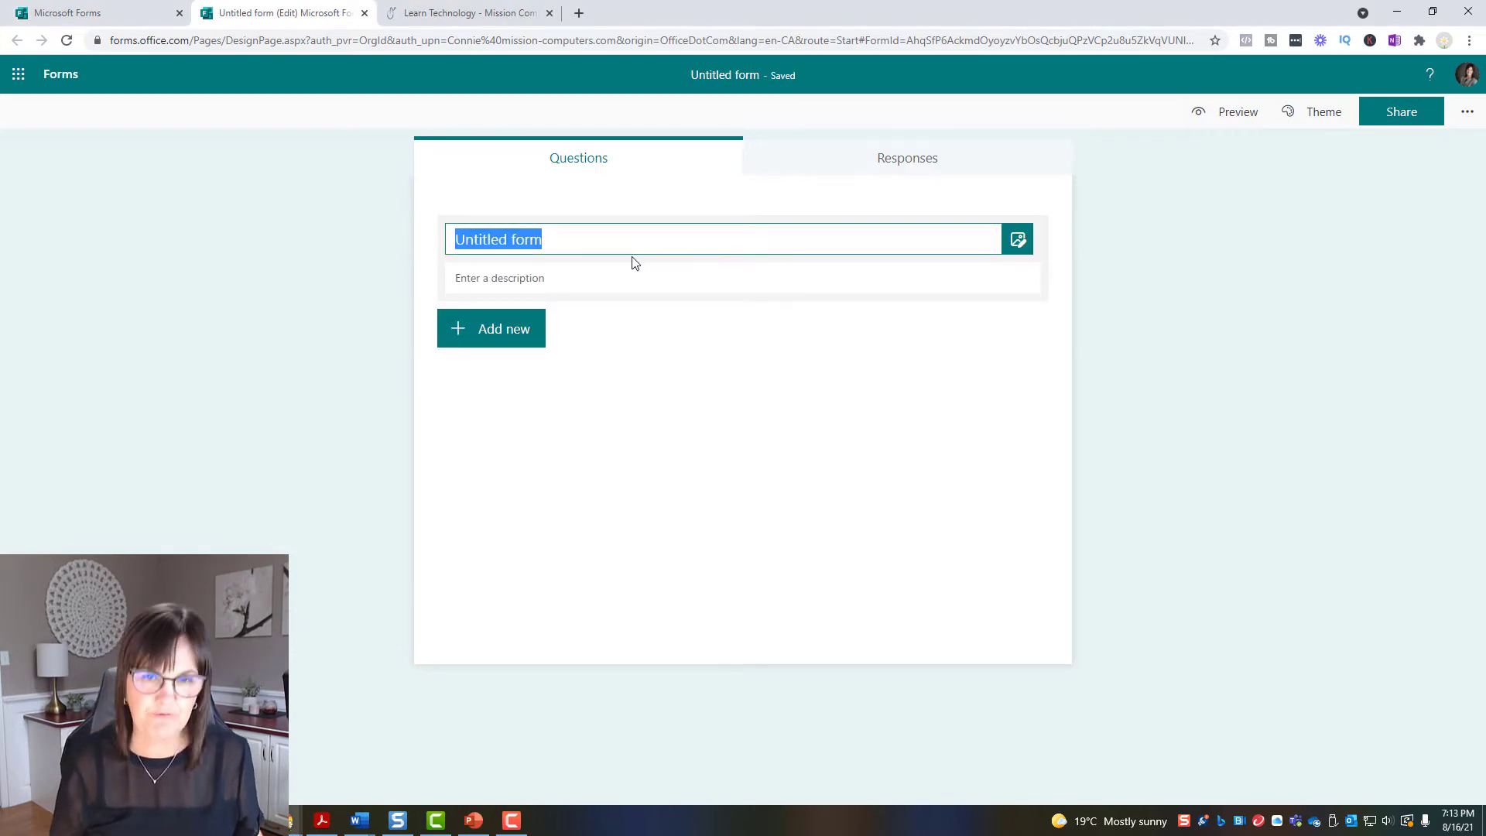
type("PowerPoint Assessment")
left_click(693, 282)
type("Tell us what you know about PowerPoint")
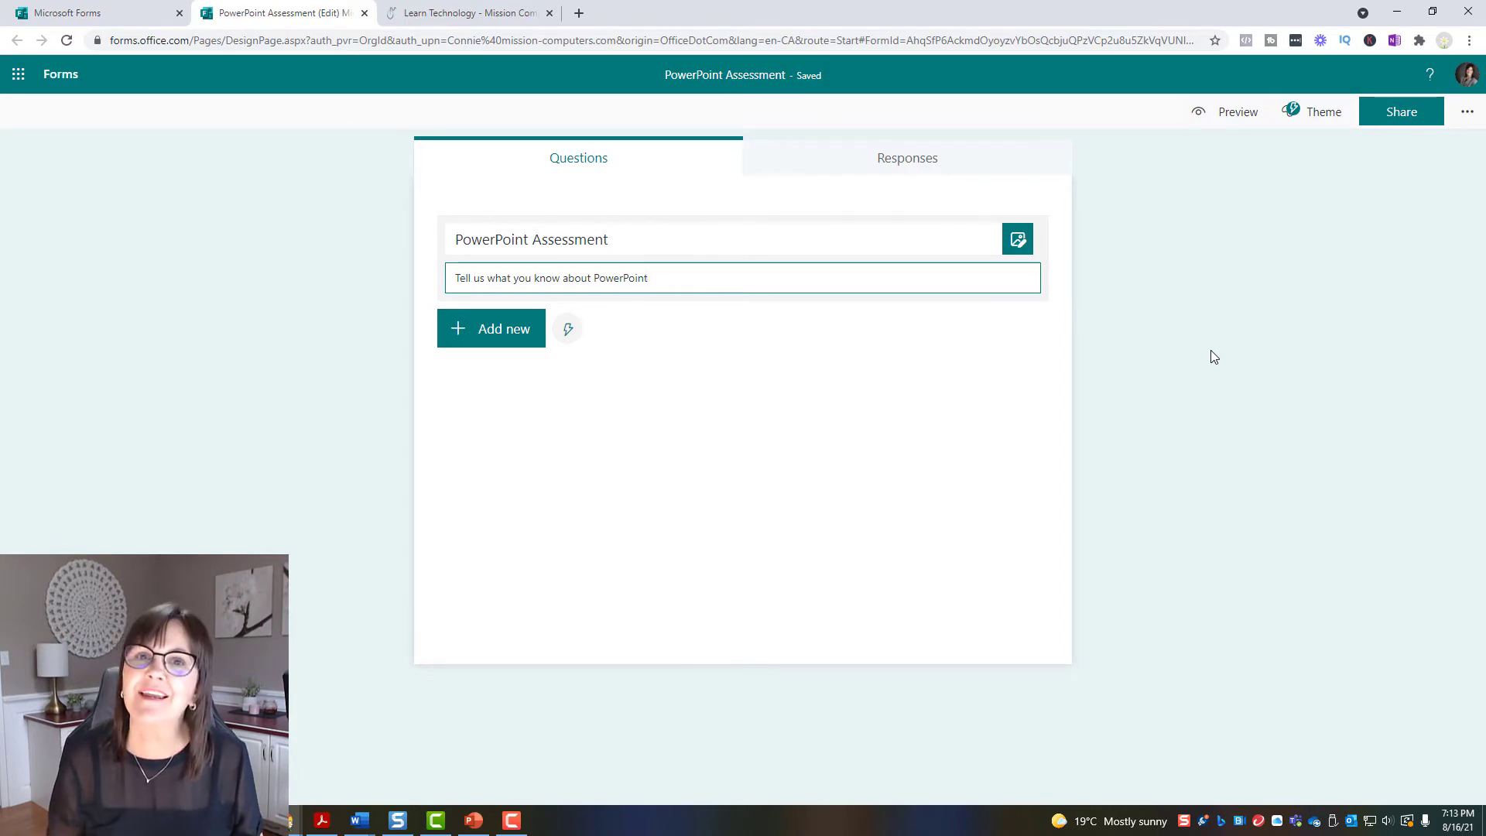
left_click(625, 582)
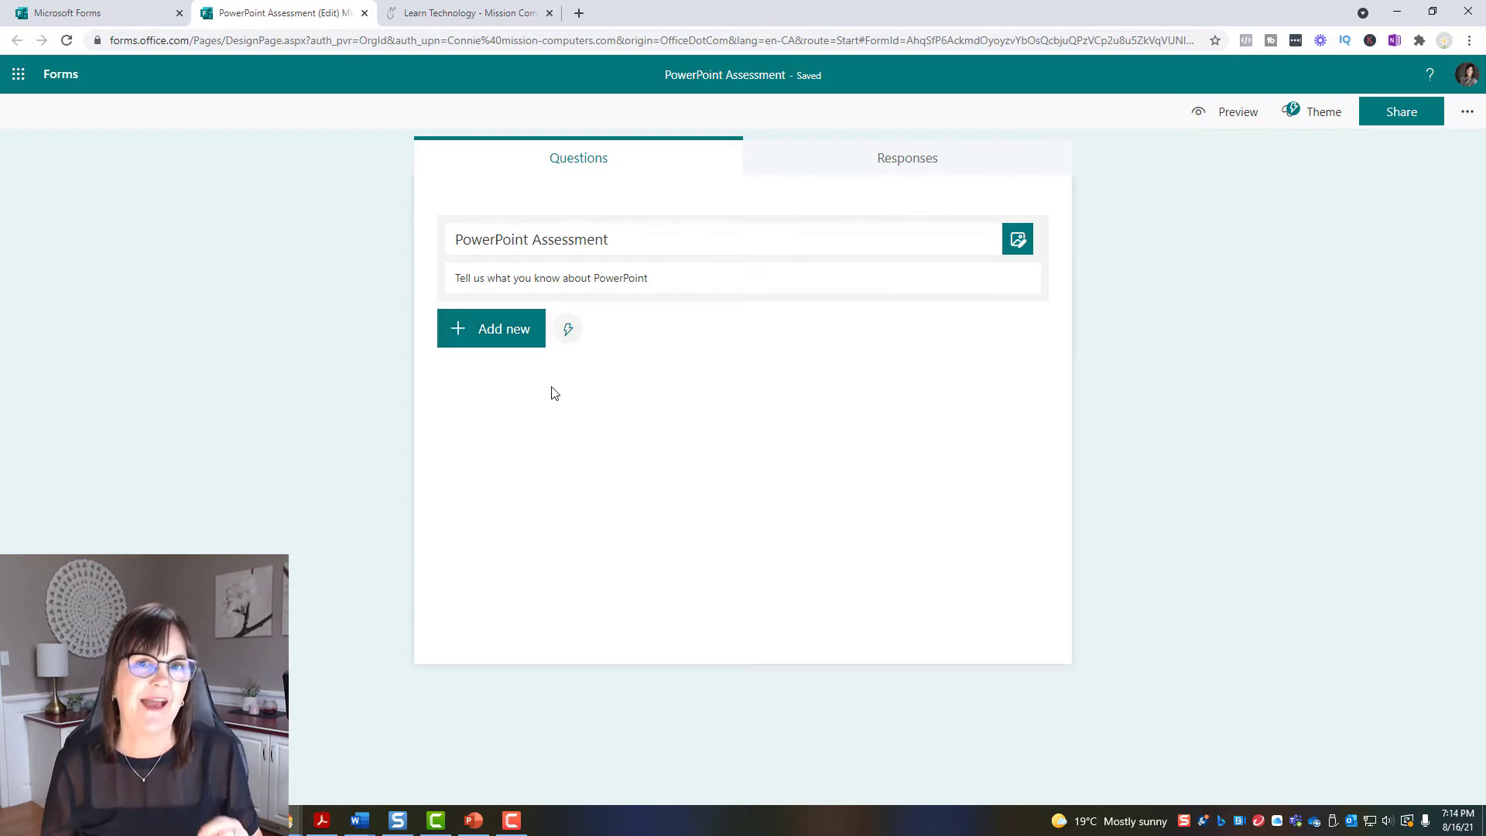
Add a text question named "Name" as the first question of the form
left_click(508, 333)
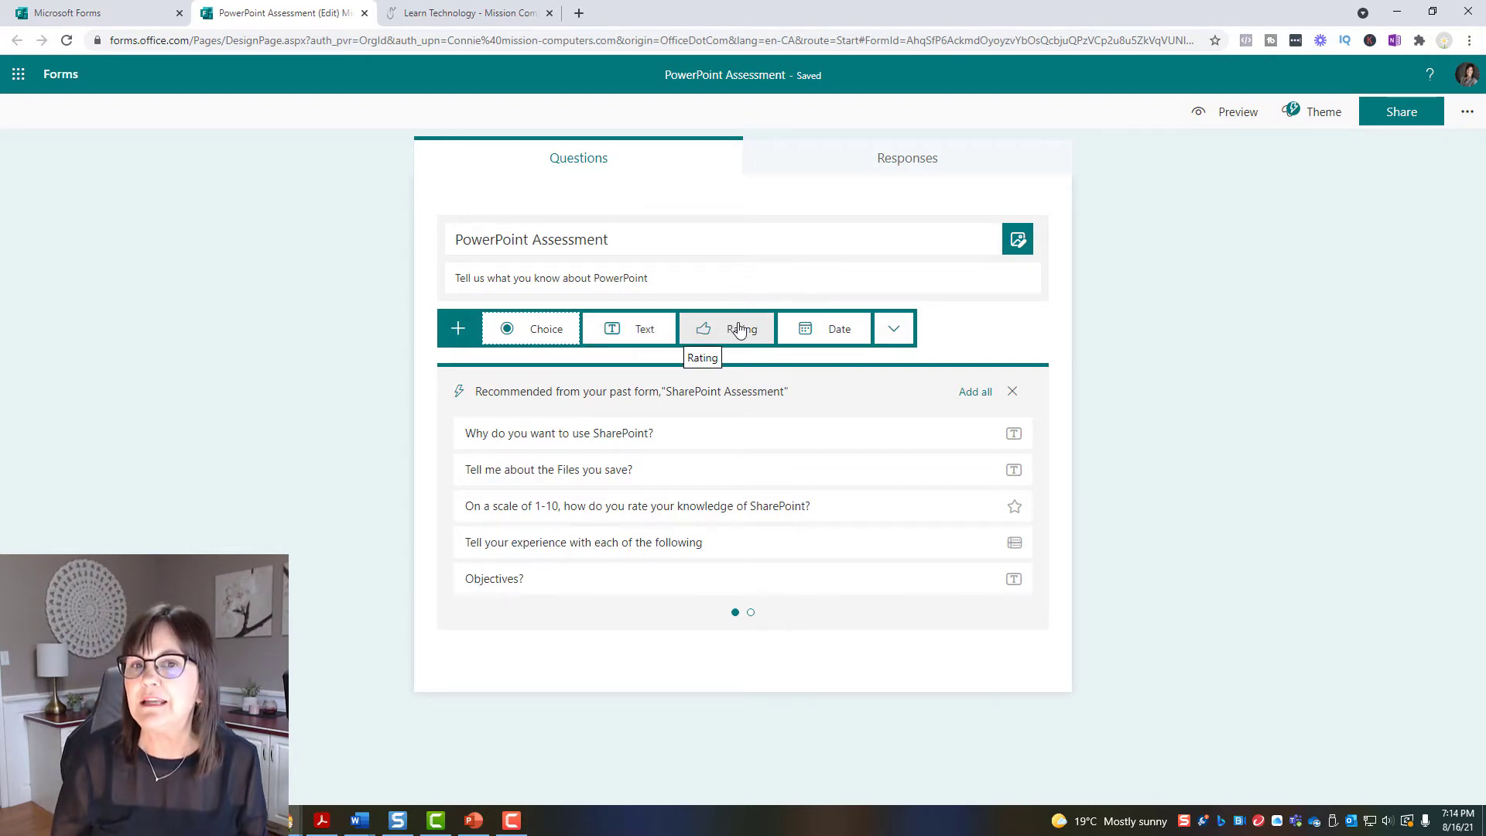
left_click(896, 334)
mouse_move(980, 404)
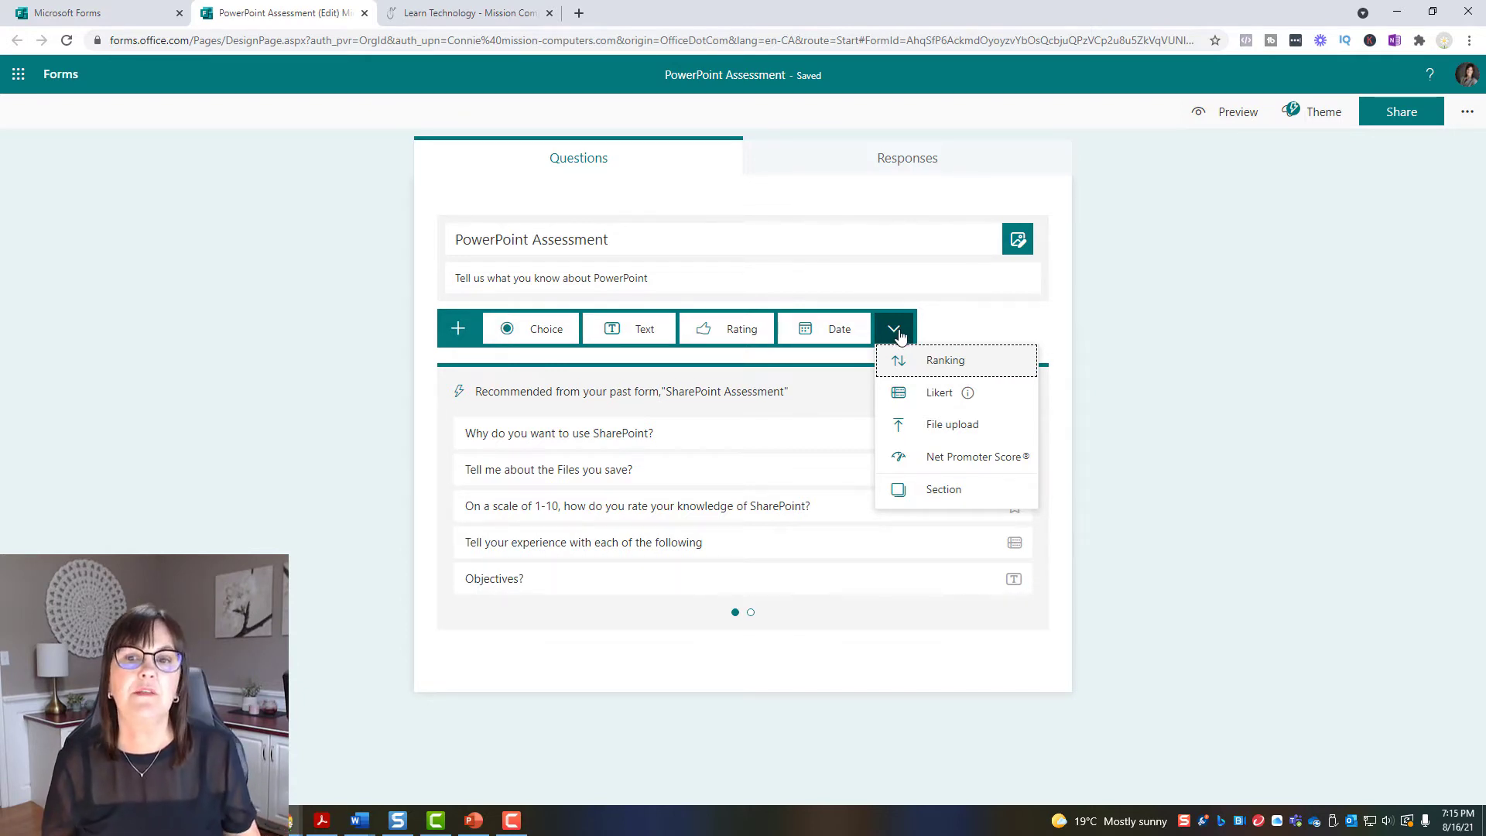
left_click(653, 341)
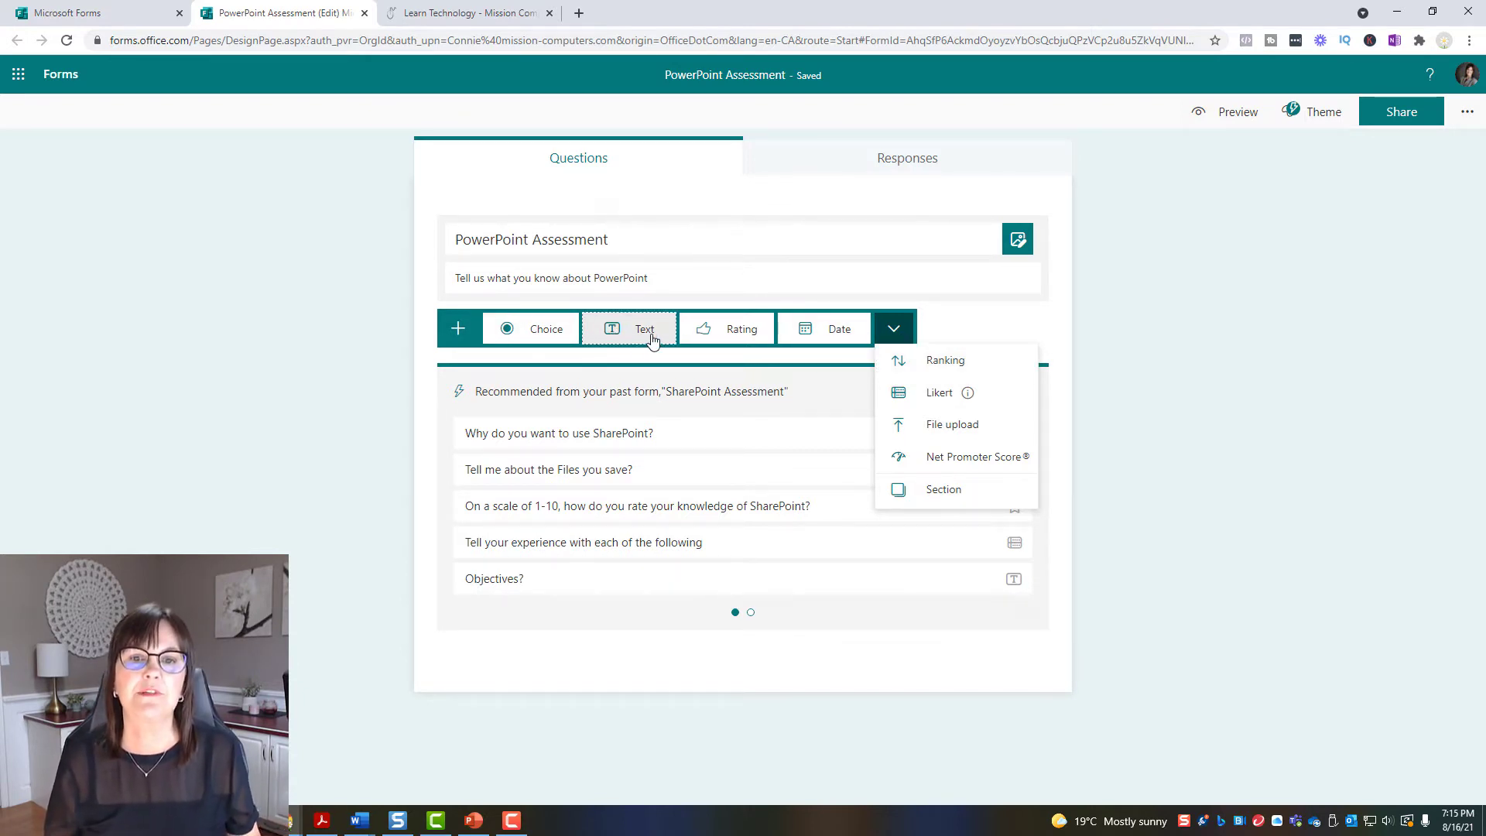
type("Name")
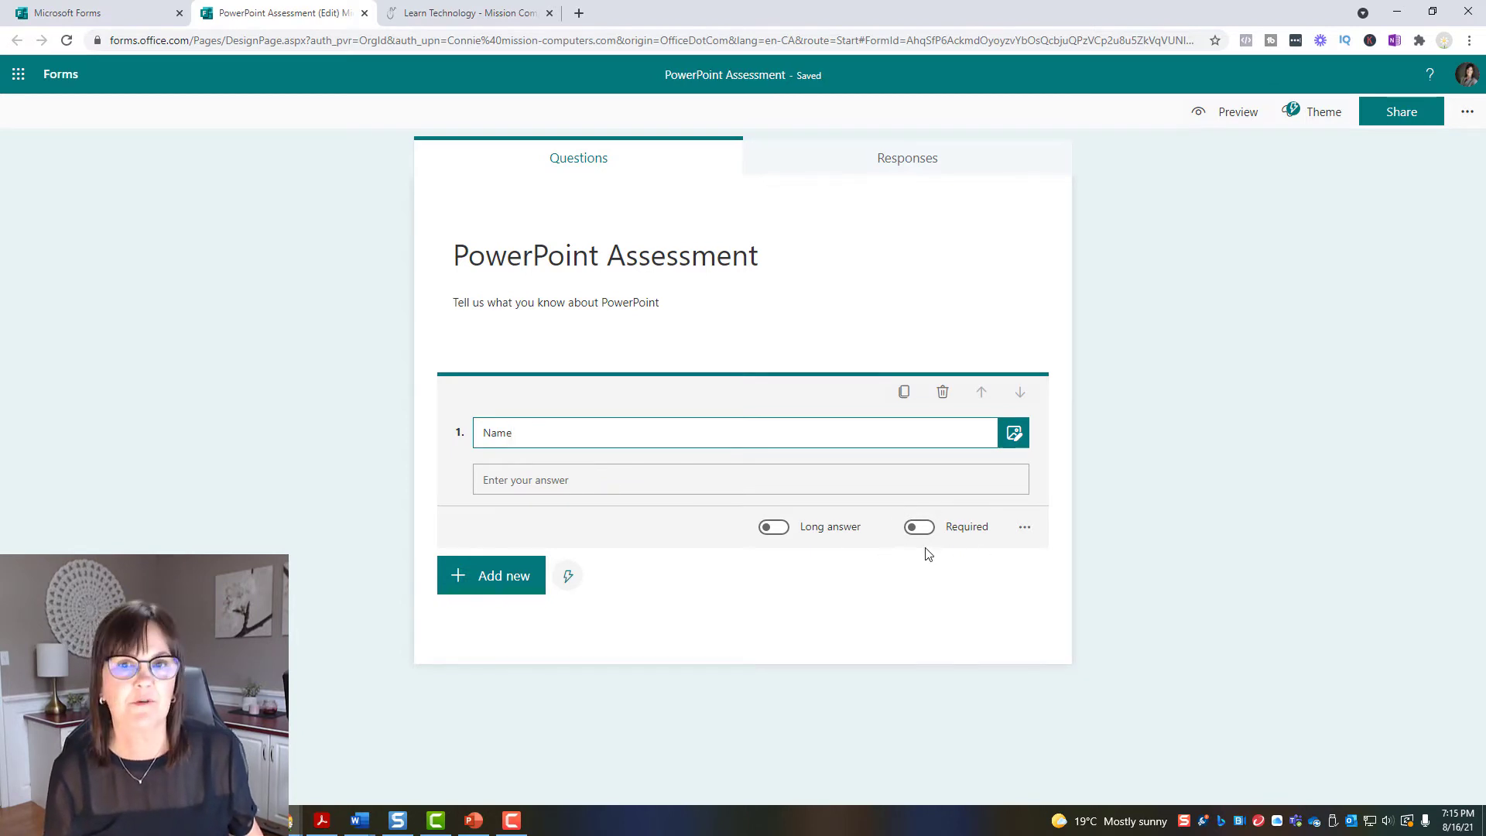
Add a second text question reading "Objective for learning?" and make it required
left_click(511, 584)
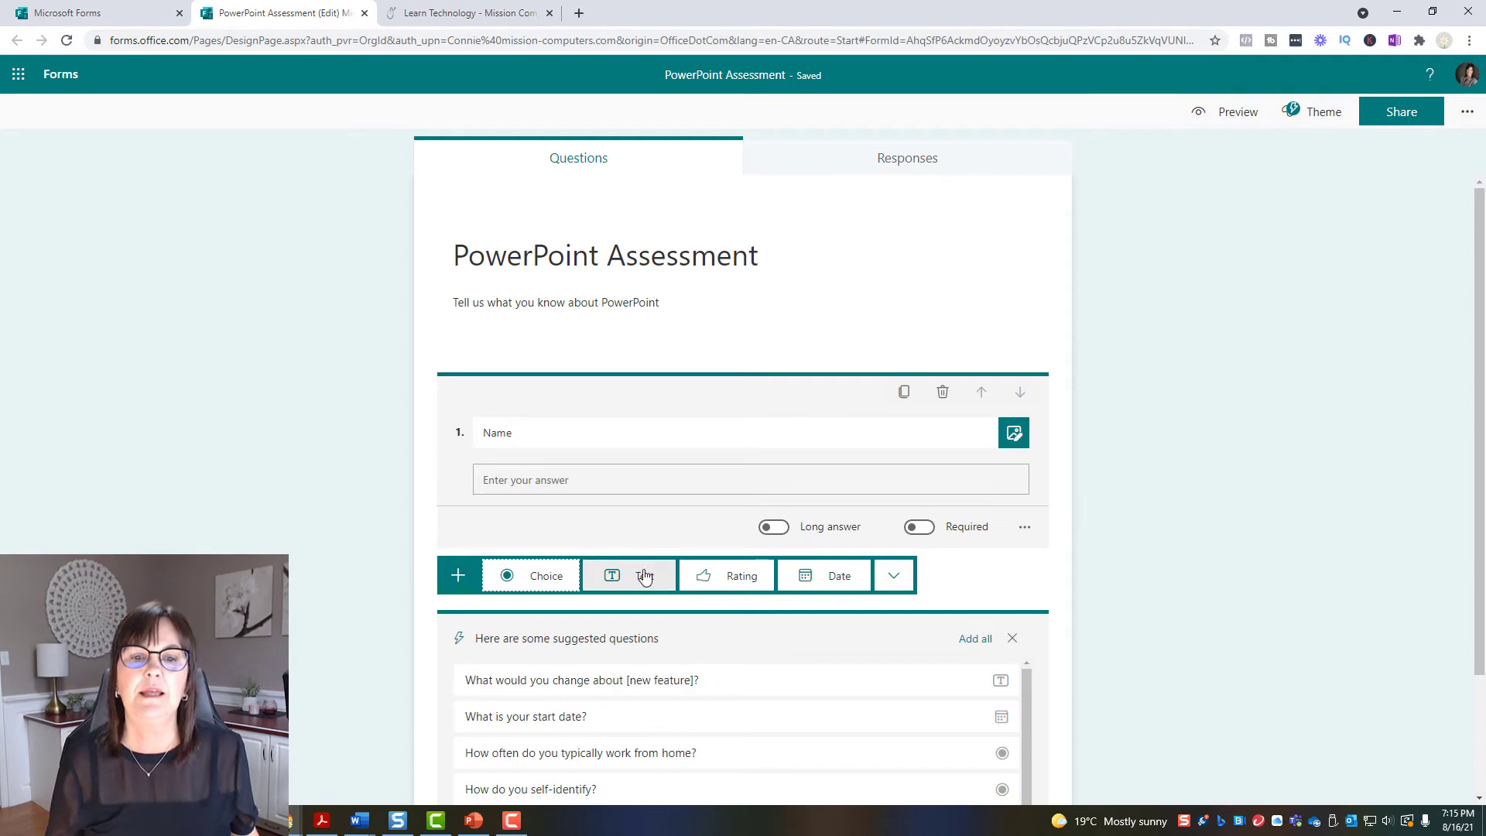
left_click(644, 581)
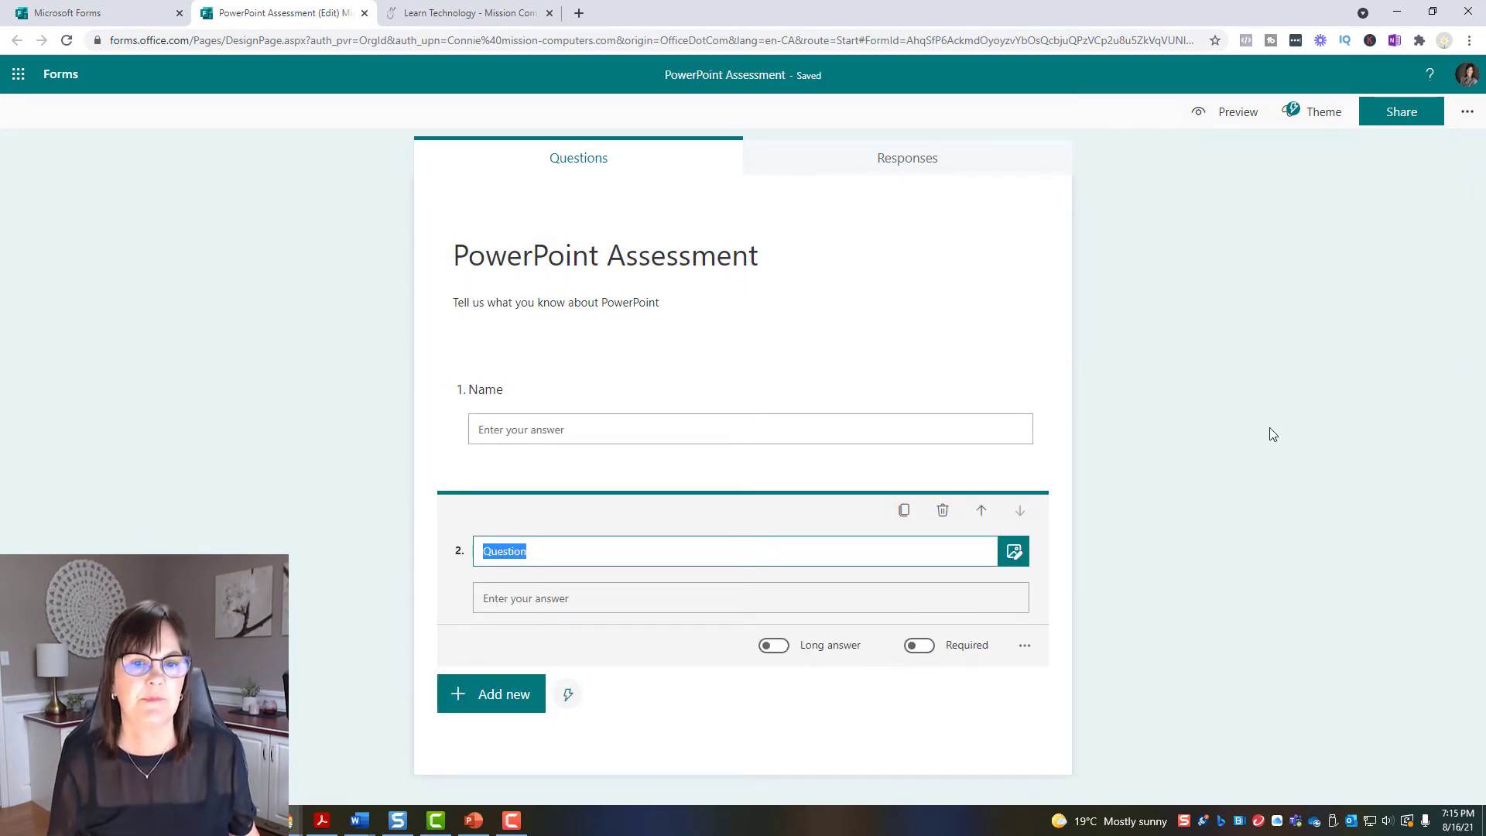
type("Objecti")
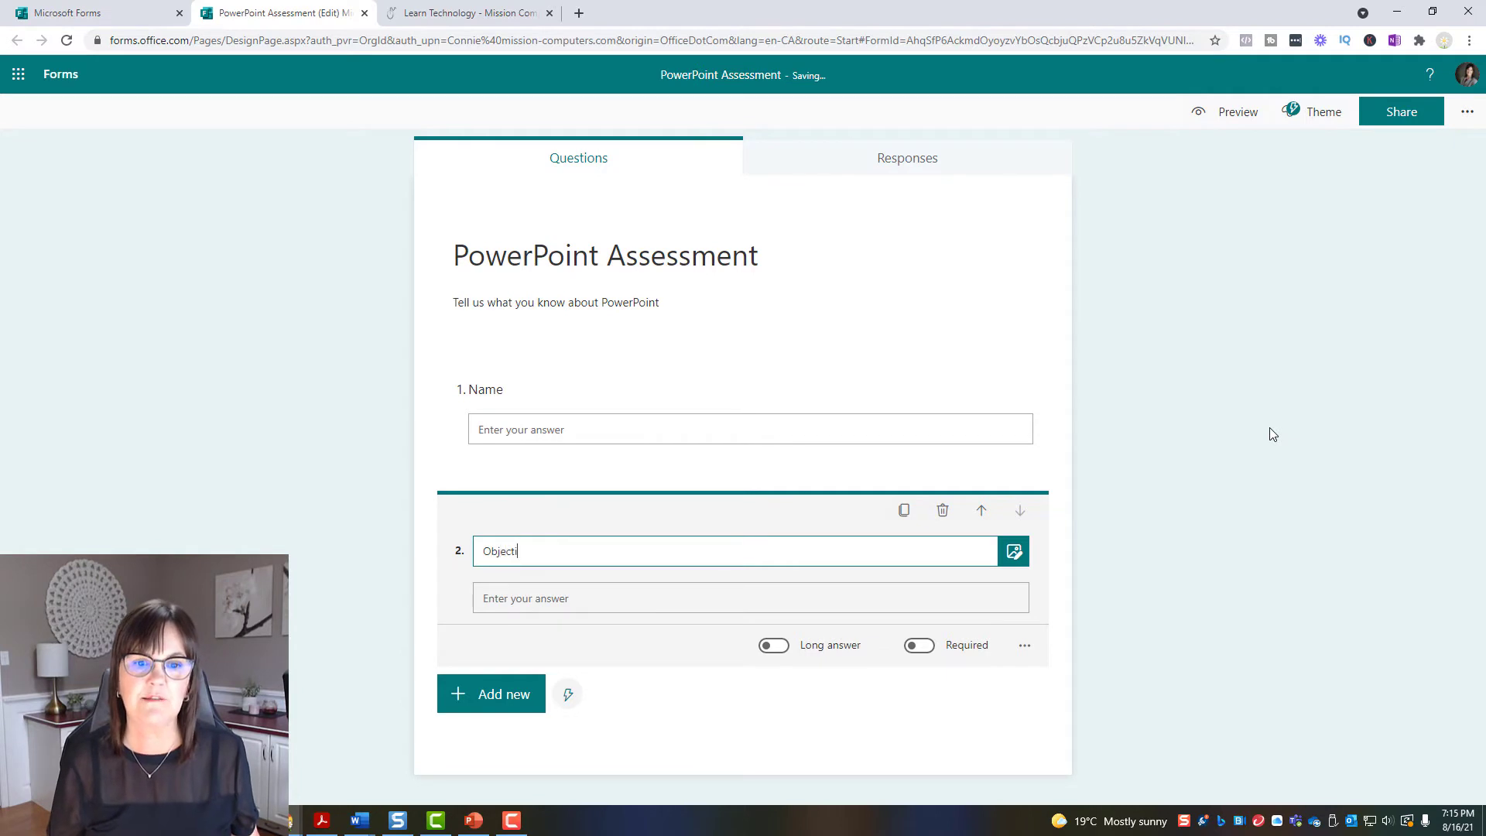
type("ve for learning?")
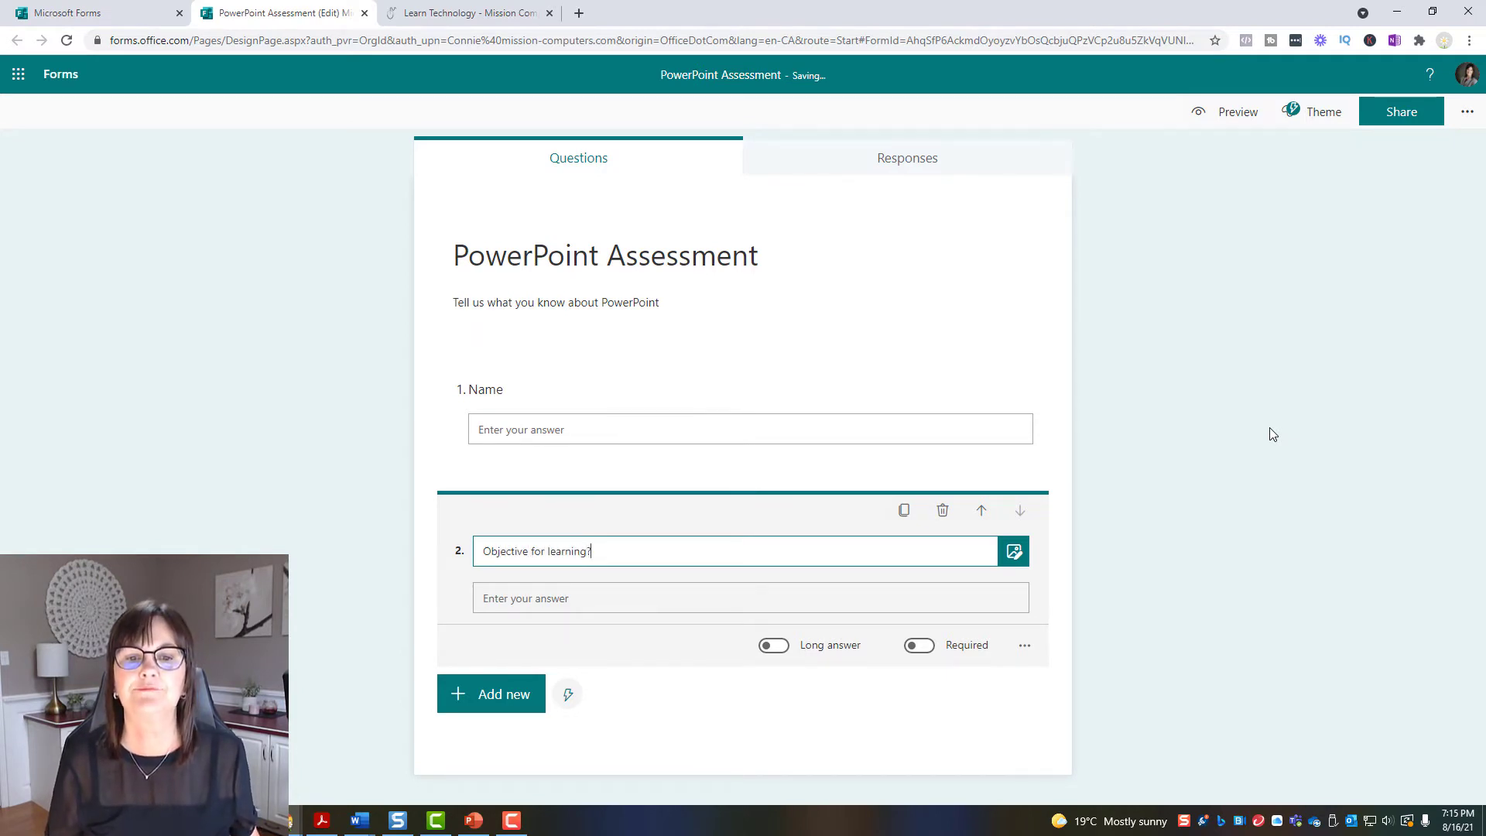
left_click(921, 650)
left_click(921, 649)
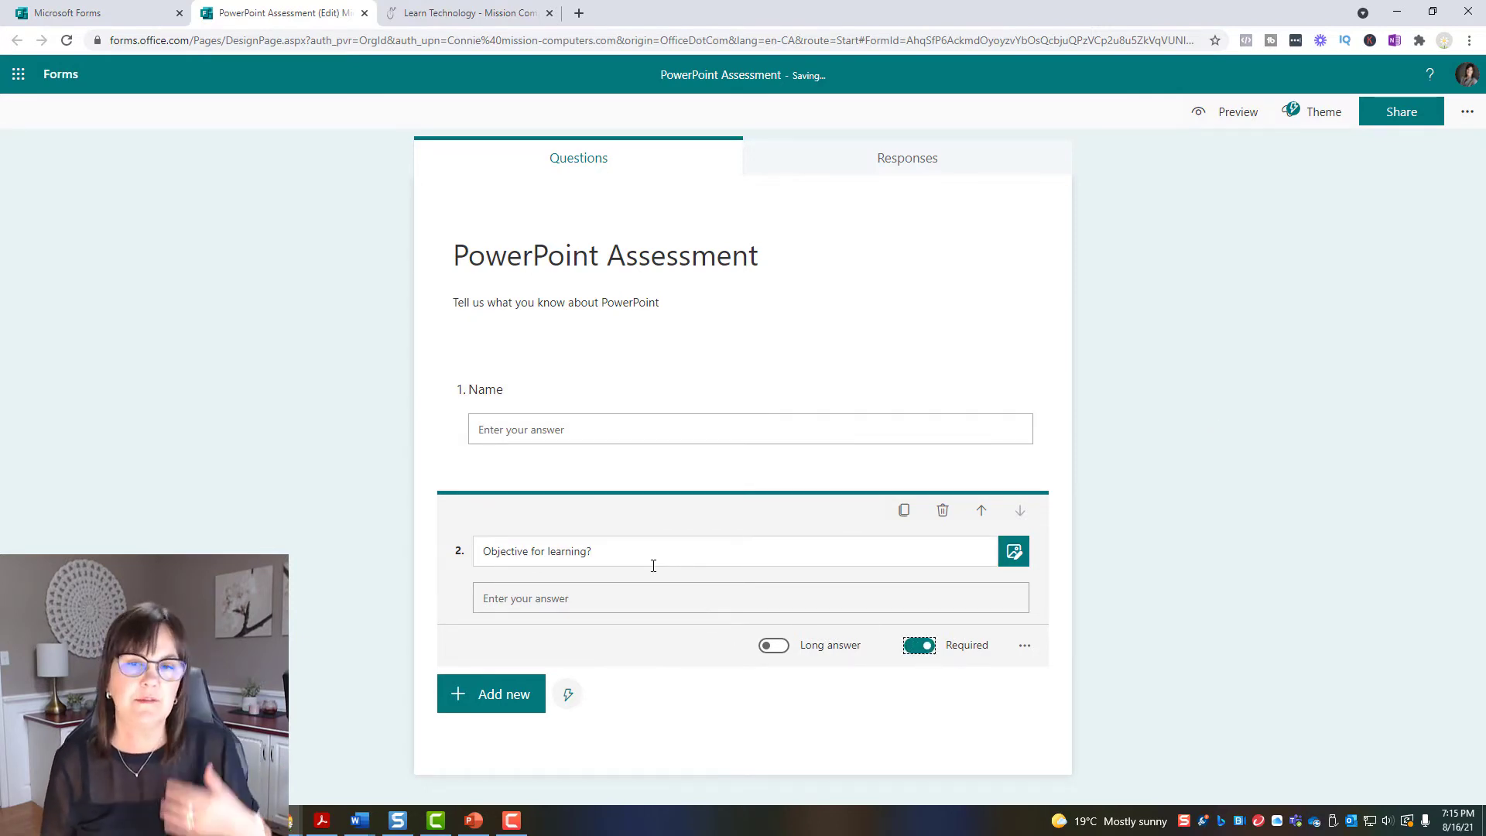
Add a rating question reading "What is your experience with PowerPoint? With 1 being little to no experience and 10 being lots of experience."
left_click(500, 698)
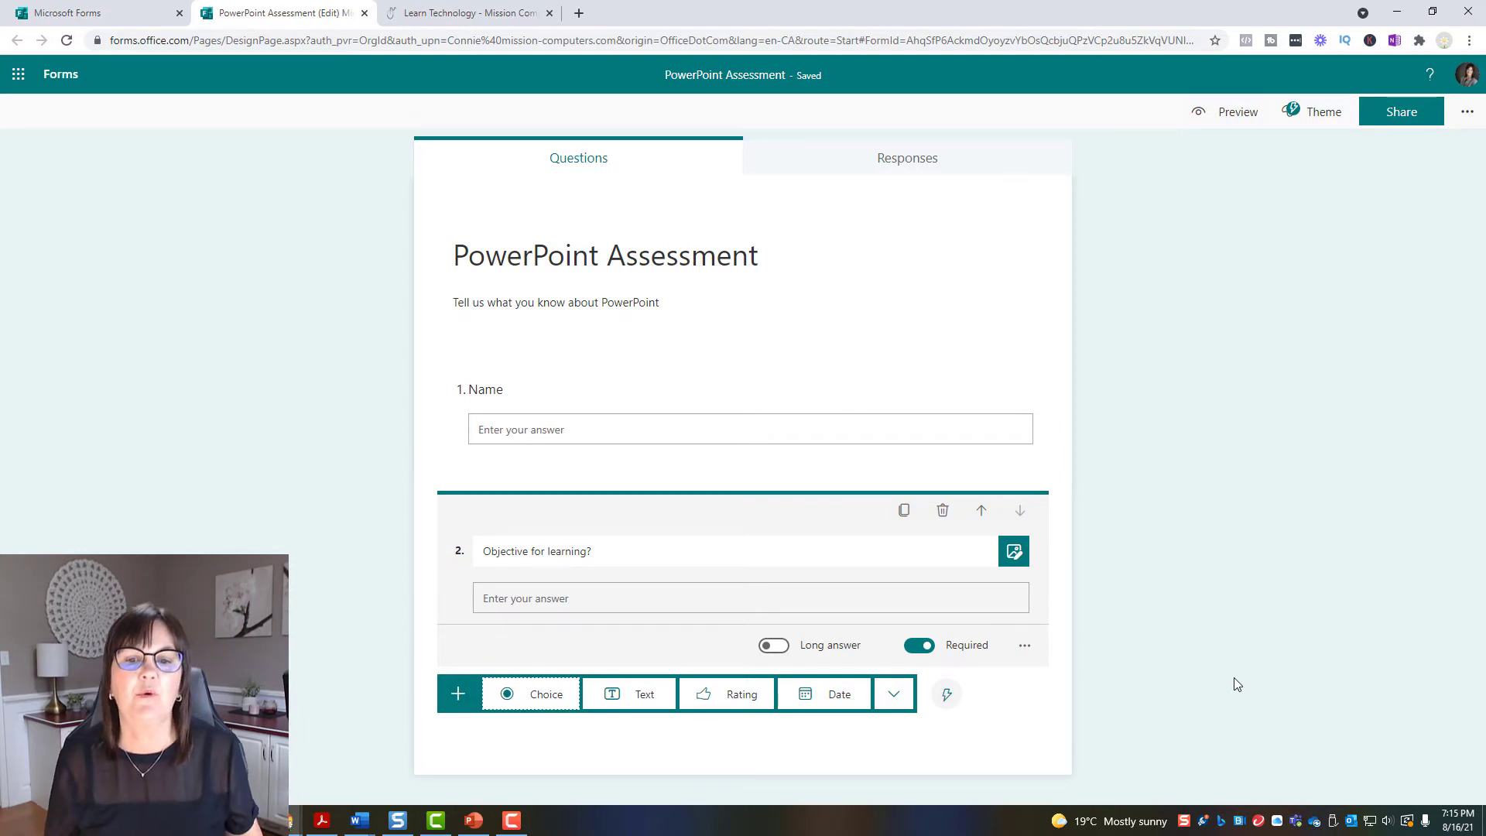
left_click(722, 692)
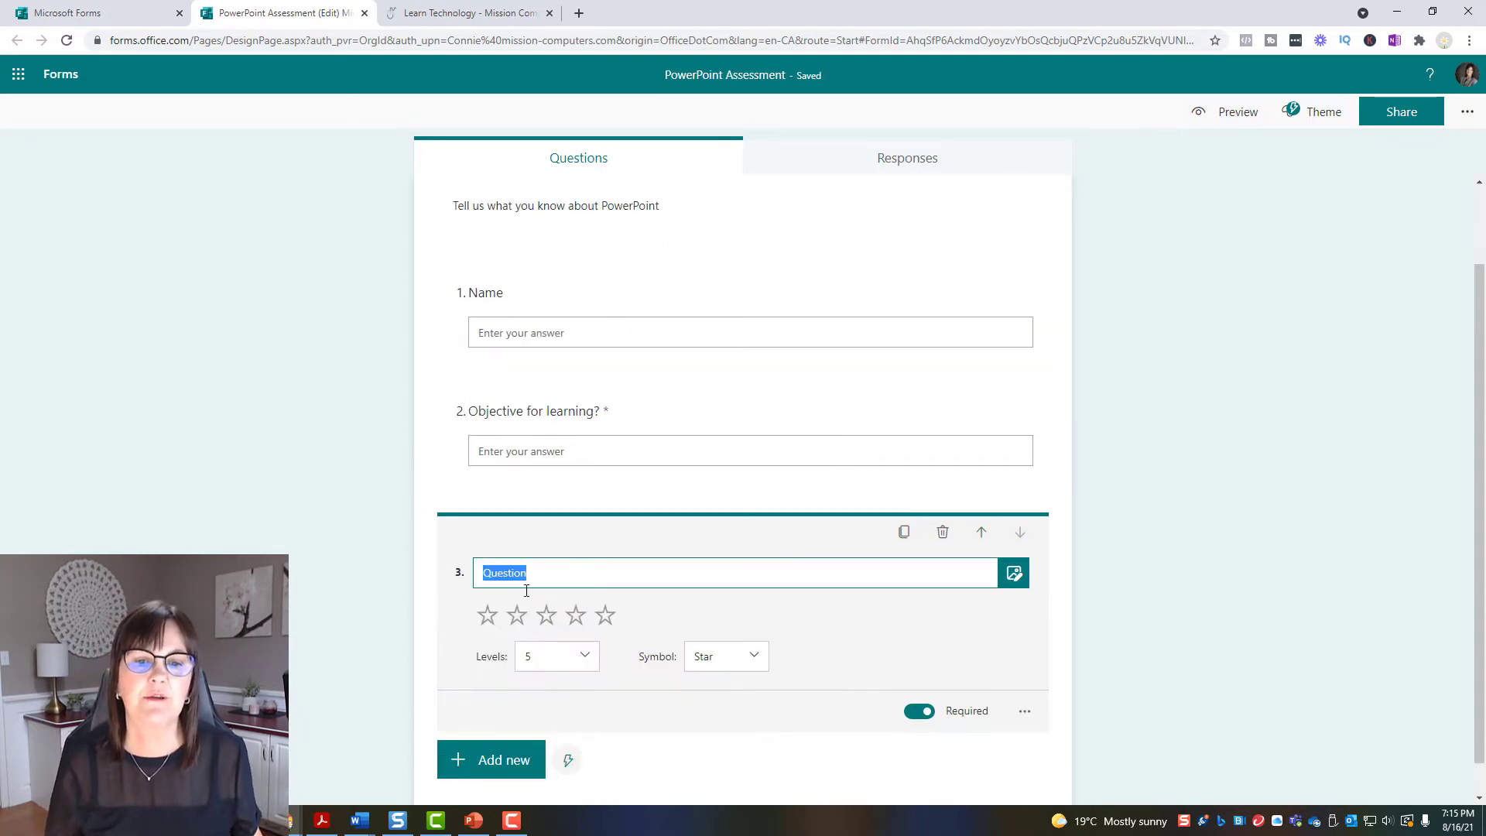
type("What is your experience with PowerPoint? With 1 being little to no experience and 10 being lots of experience.")
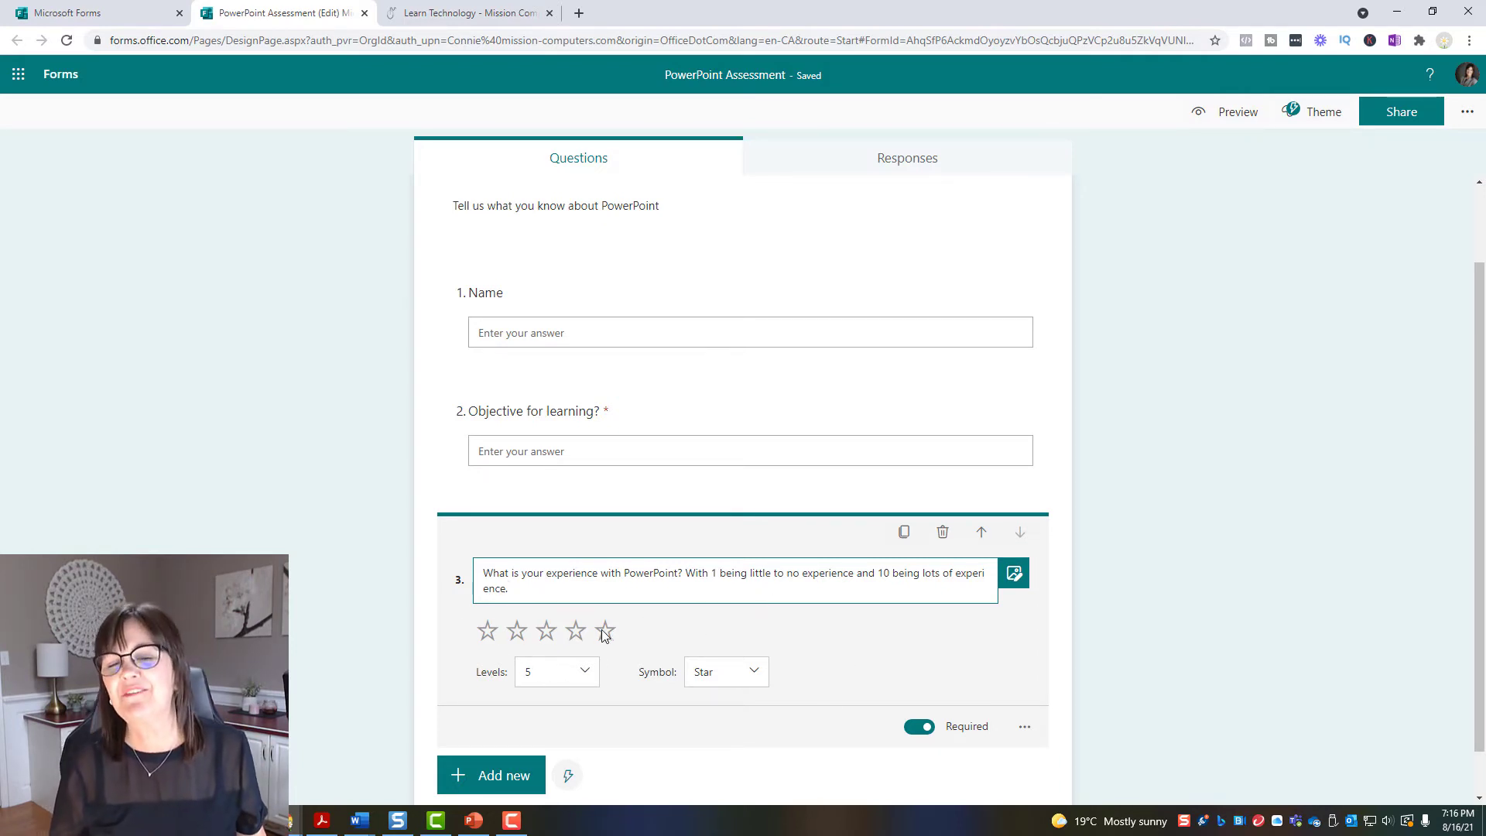
Set the experience rating question to 10 levels and use Number as its symbol
left_click(585, 675)
scroll(593, 719, "down", 2)
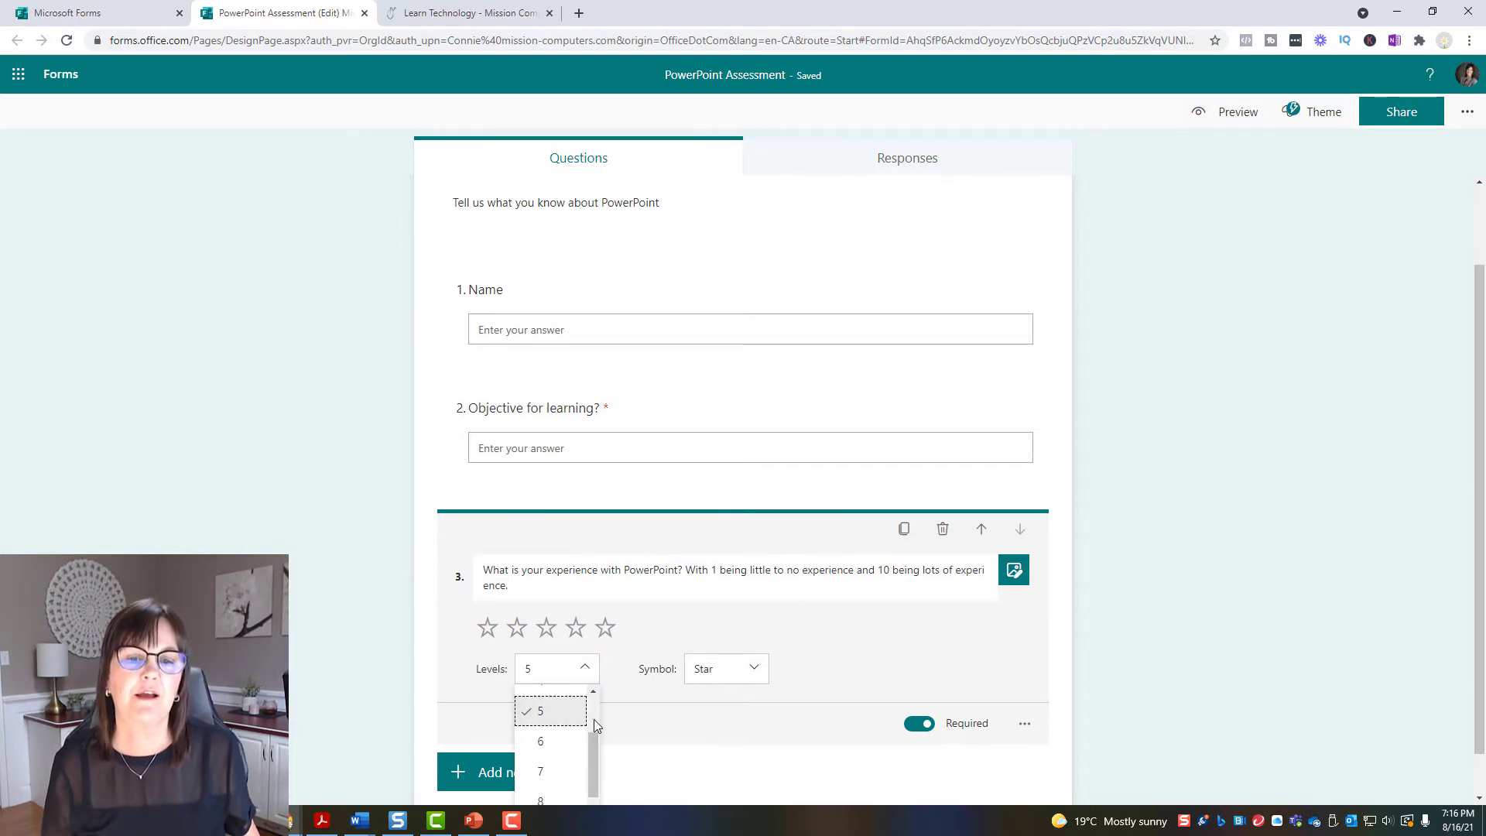
scroll(1174, 617, "down", 1)
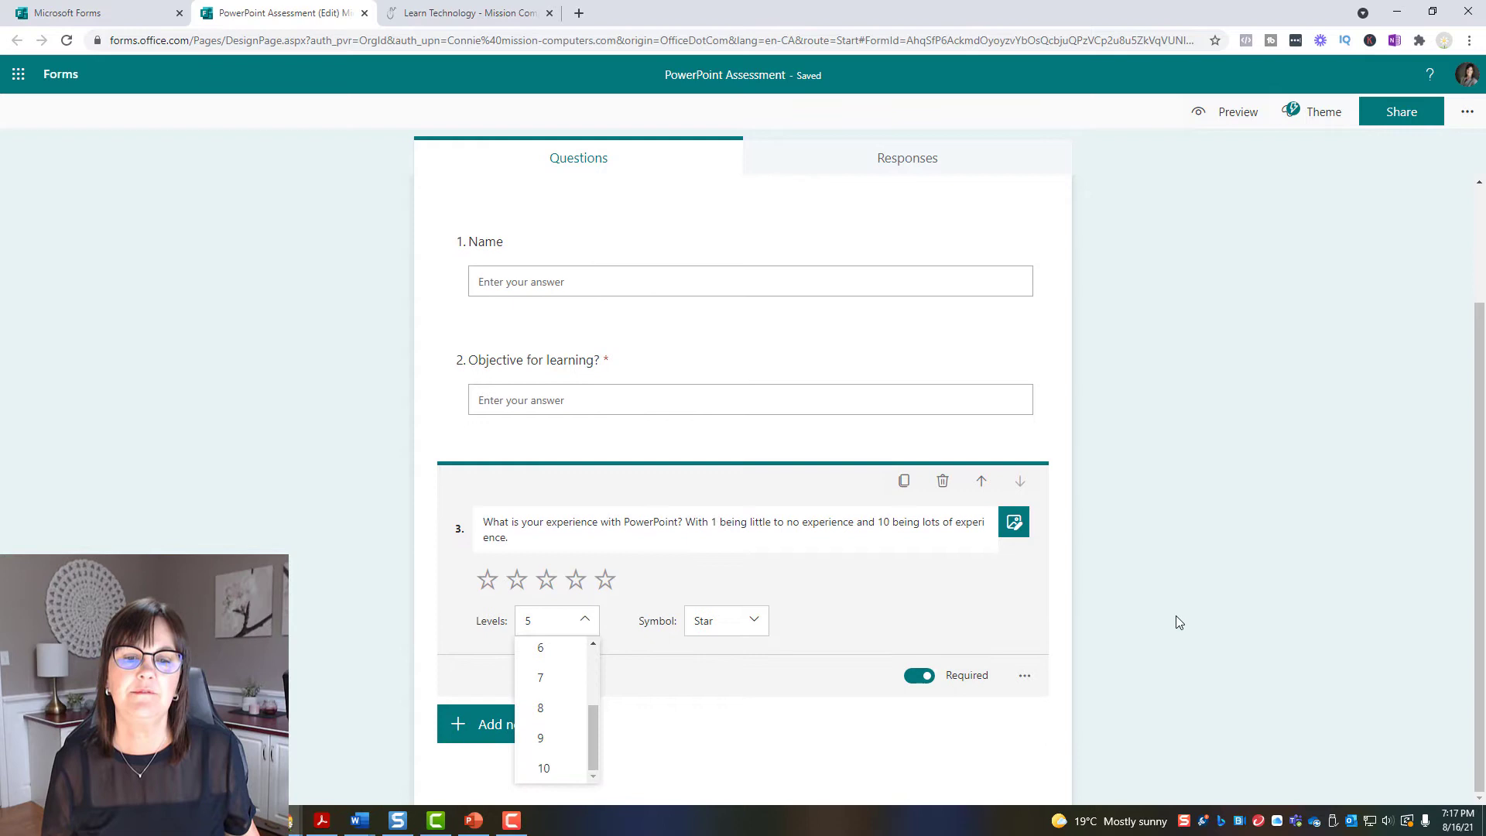
left_click(554, 766)
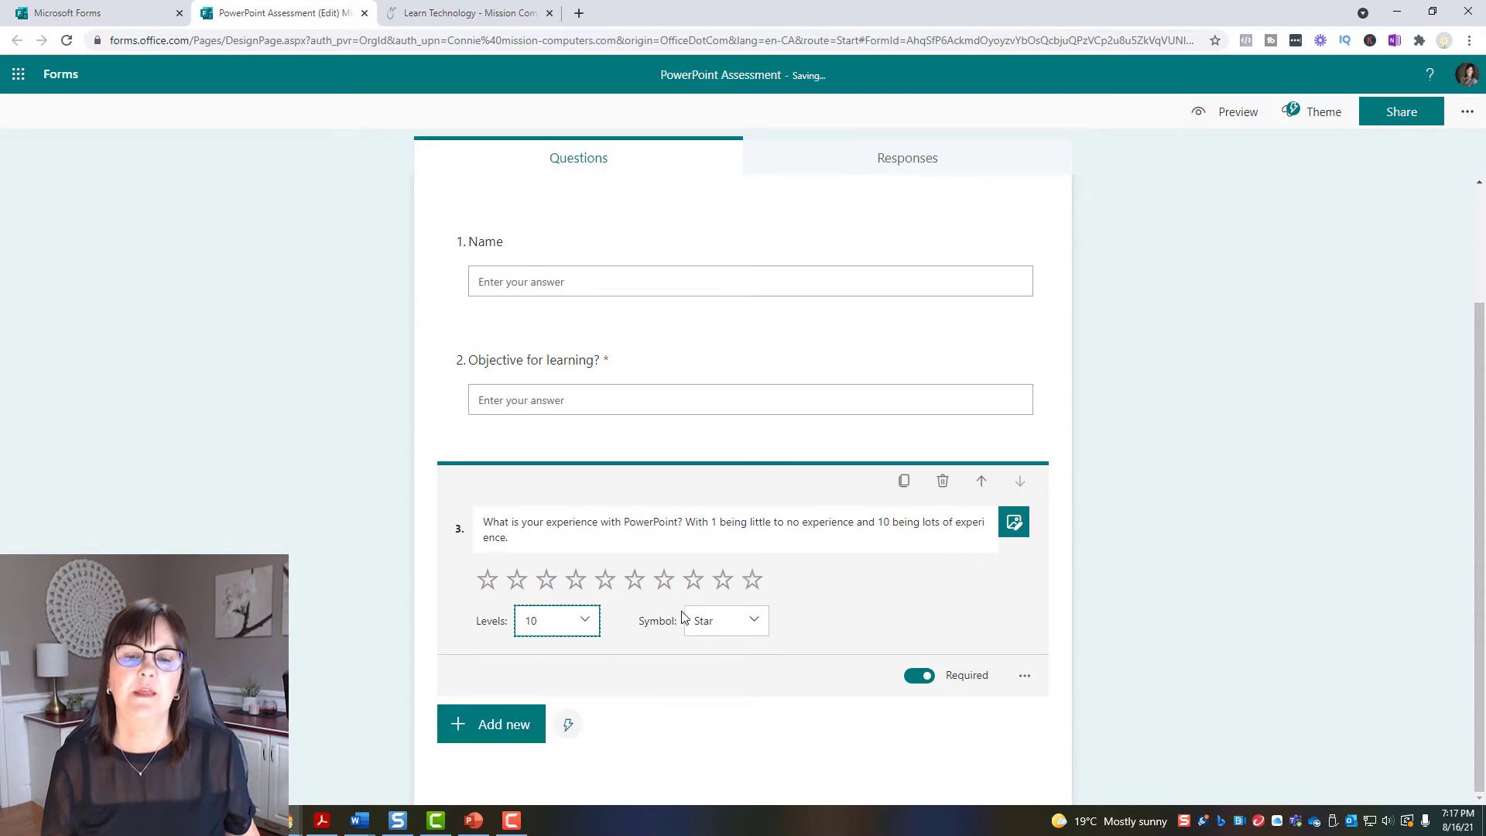
left_click(763, 627)
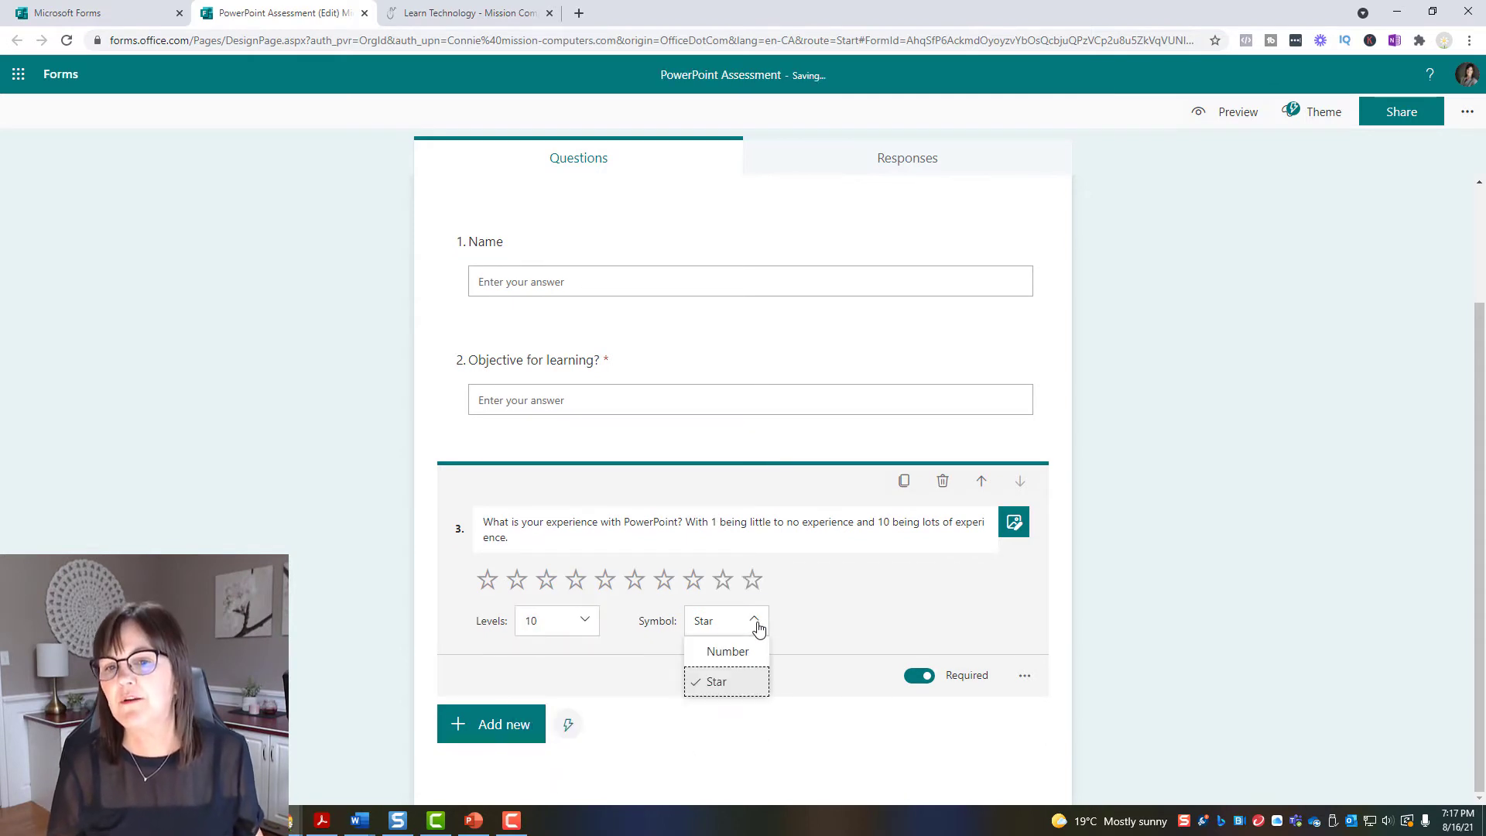
left_click(725, 654)
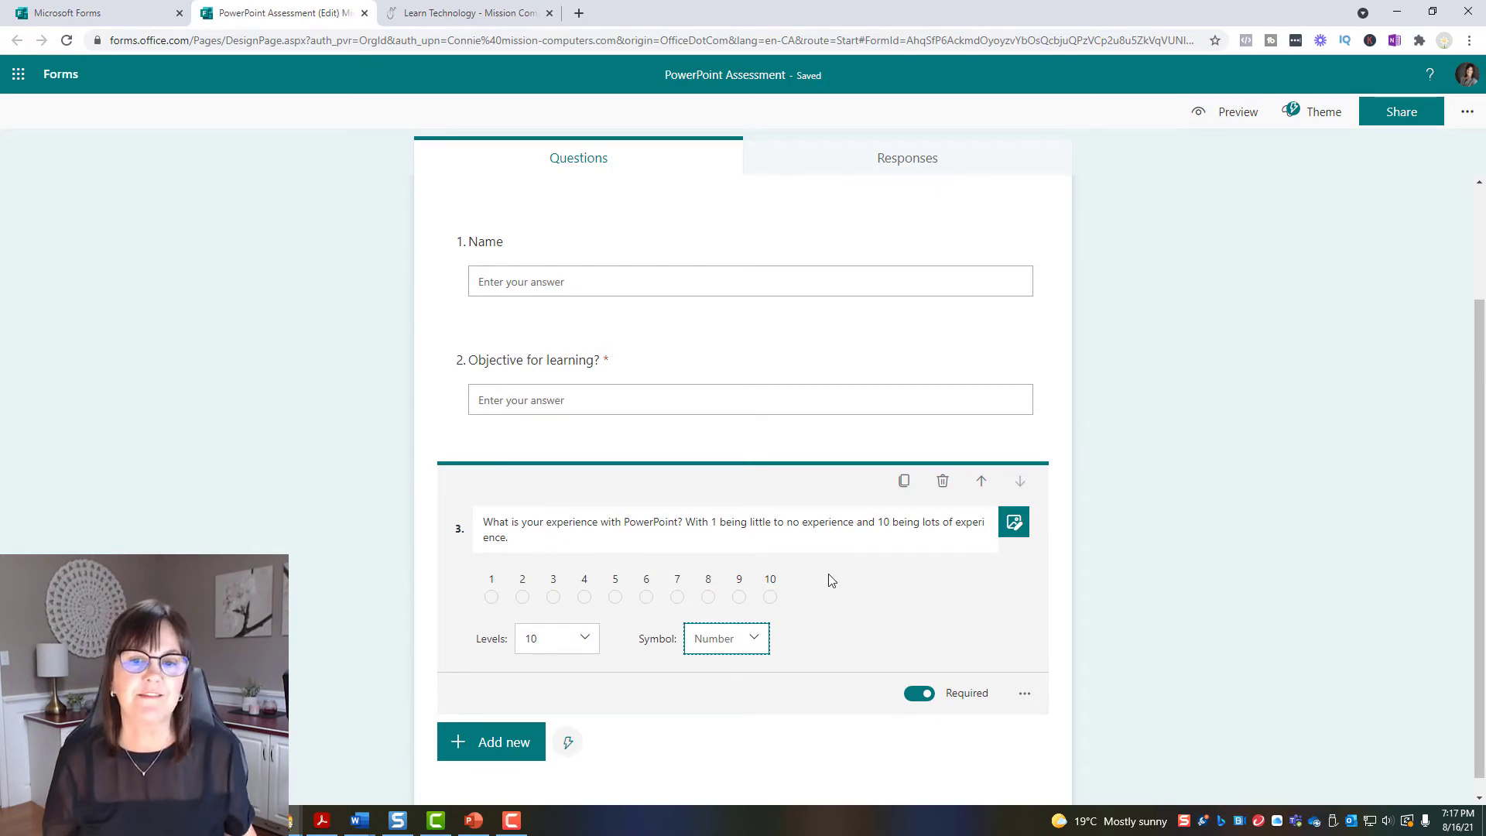
scroll(833, 587, "down", 1)
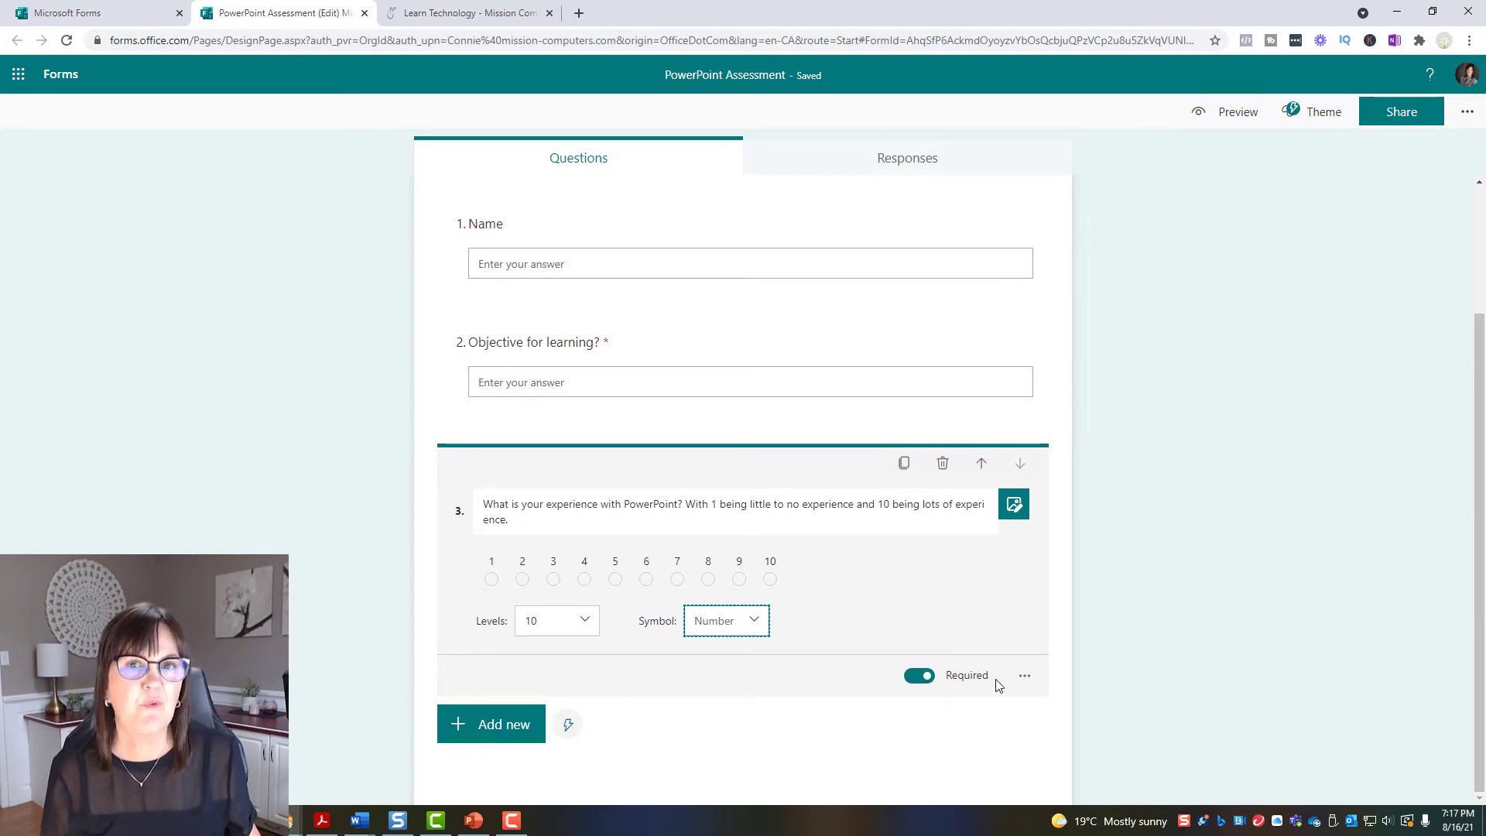
Add a Likert question as question 4 with the first statement "Have you created a PowerPoint presentation from scratch?"
left_click(505, 732)
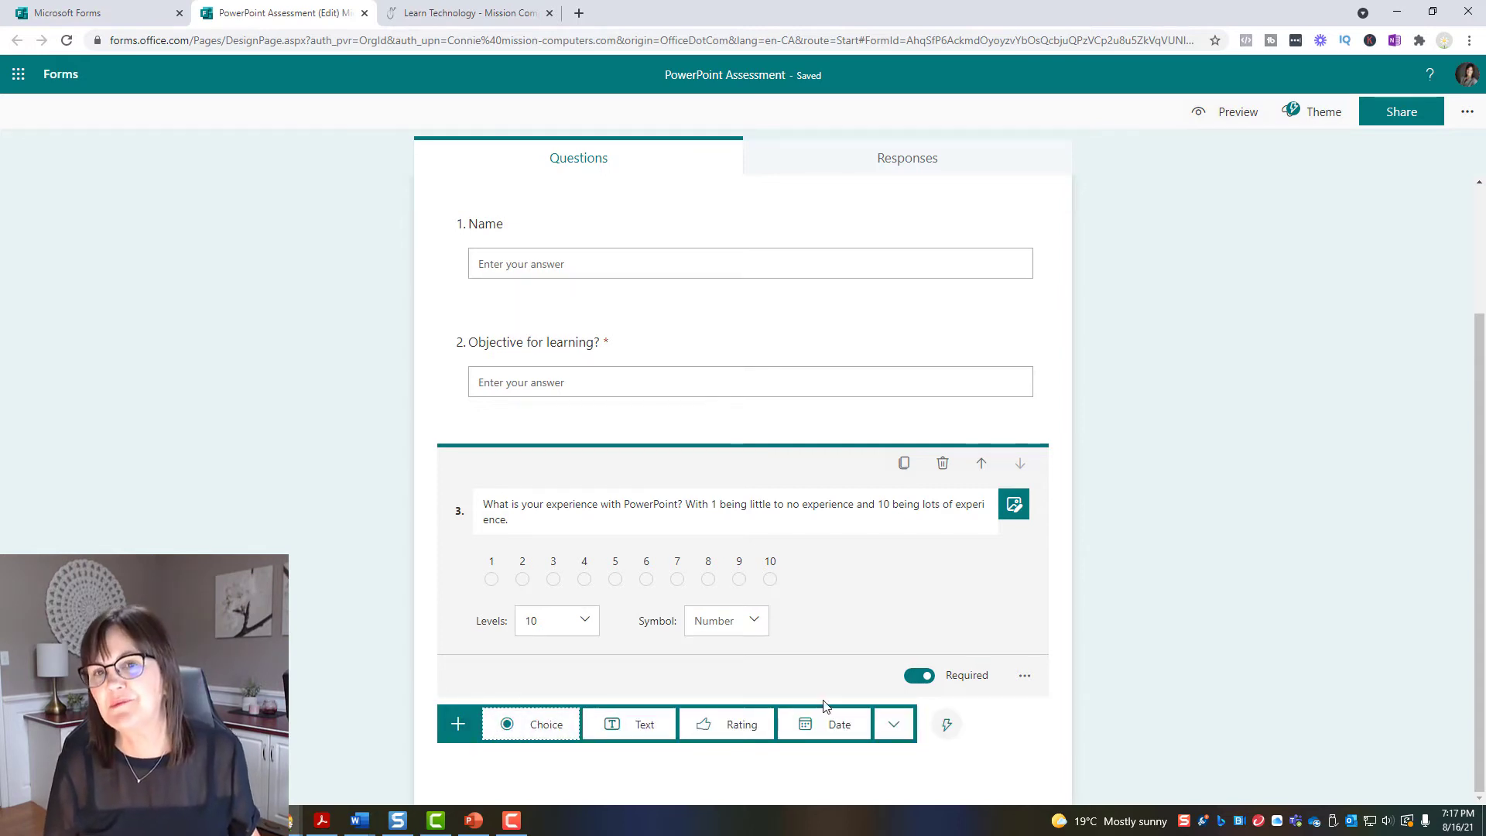
left_click(892, 724)
mouse_move(934, 688)
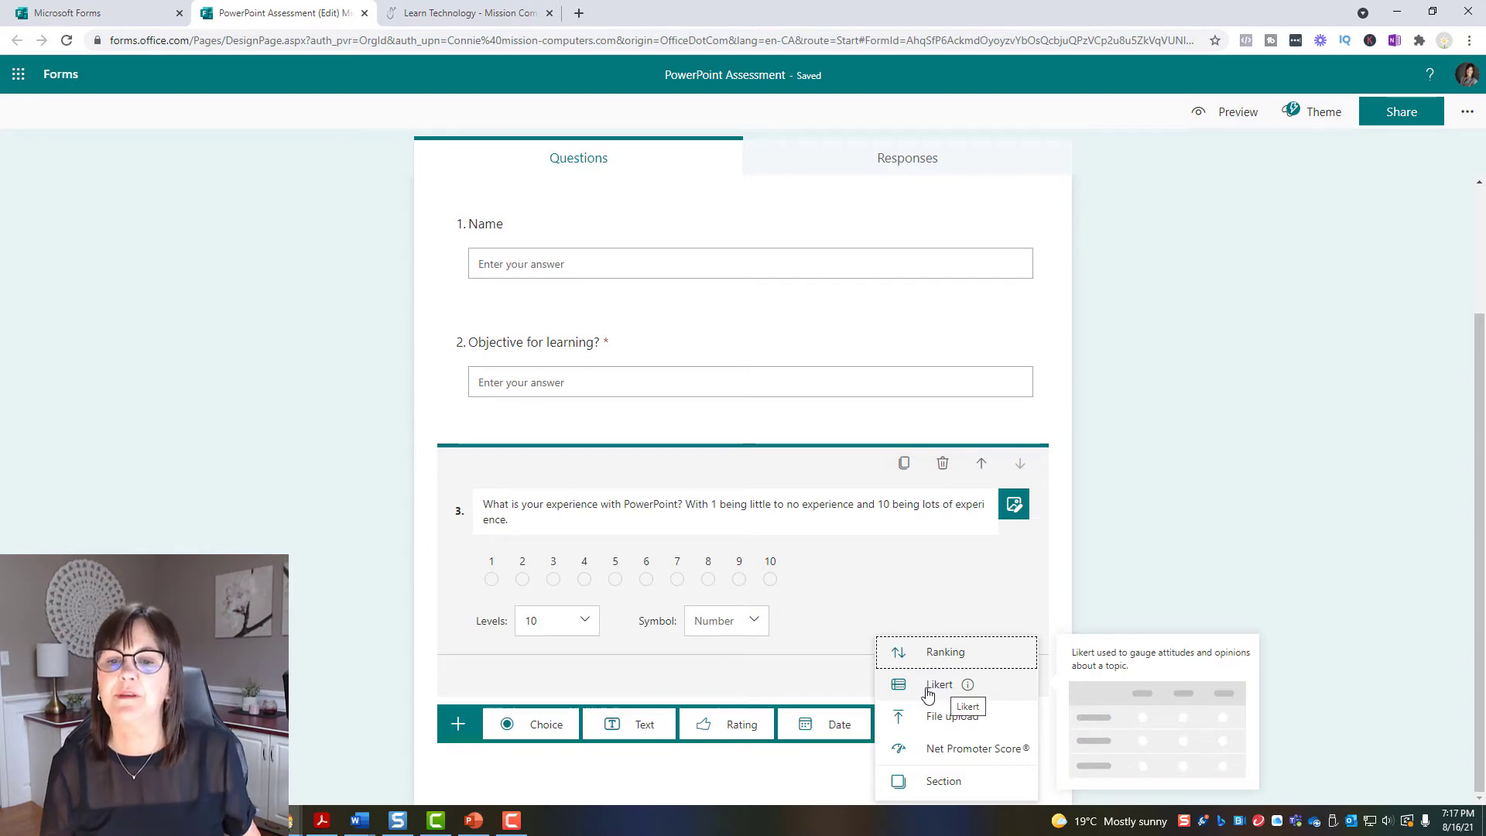
left_click(933, 688)
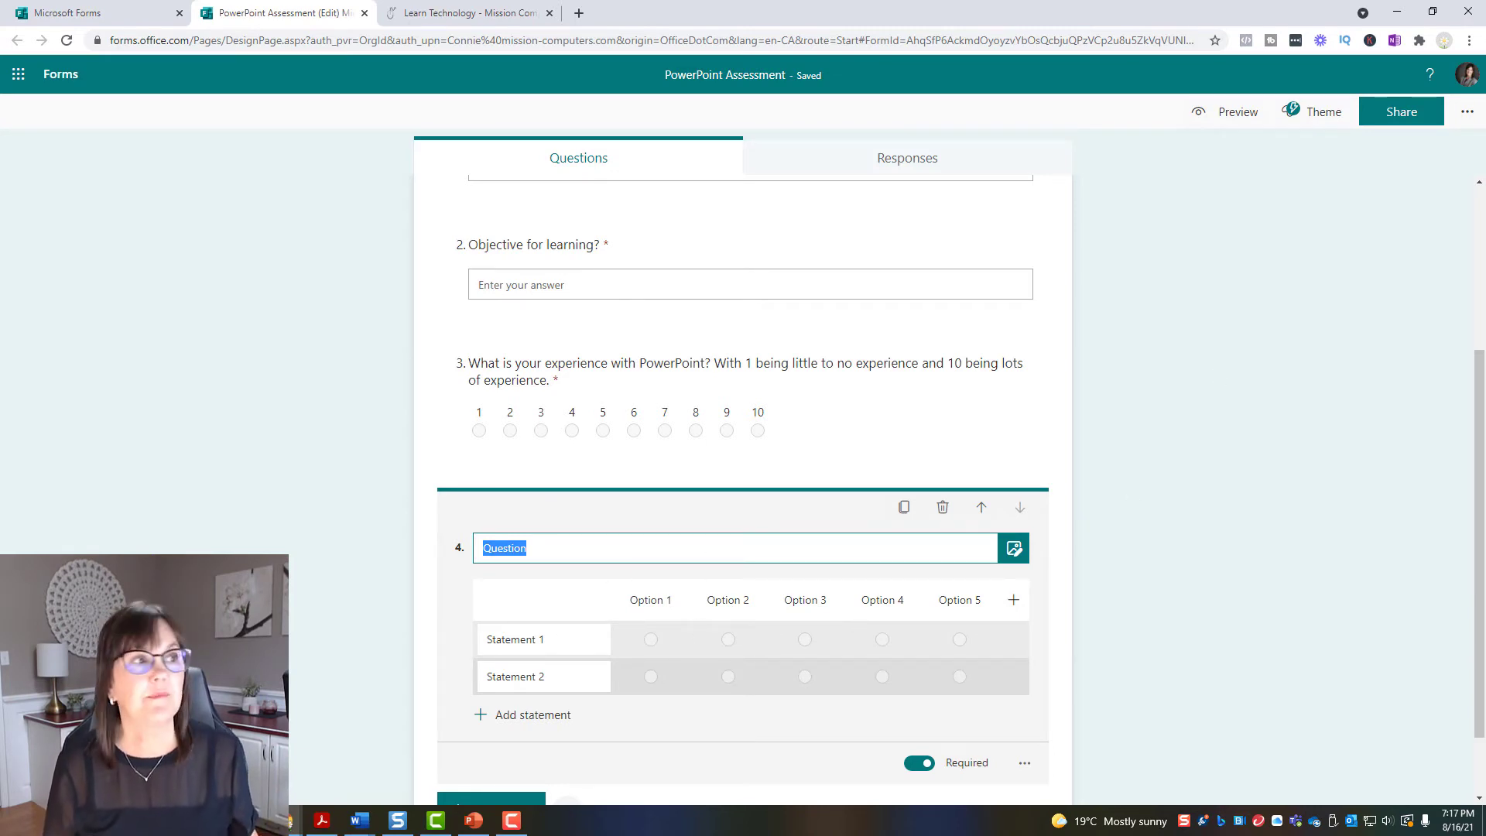
left_click(646, 601)
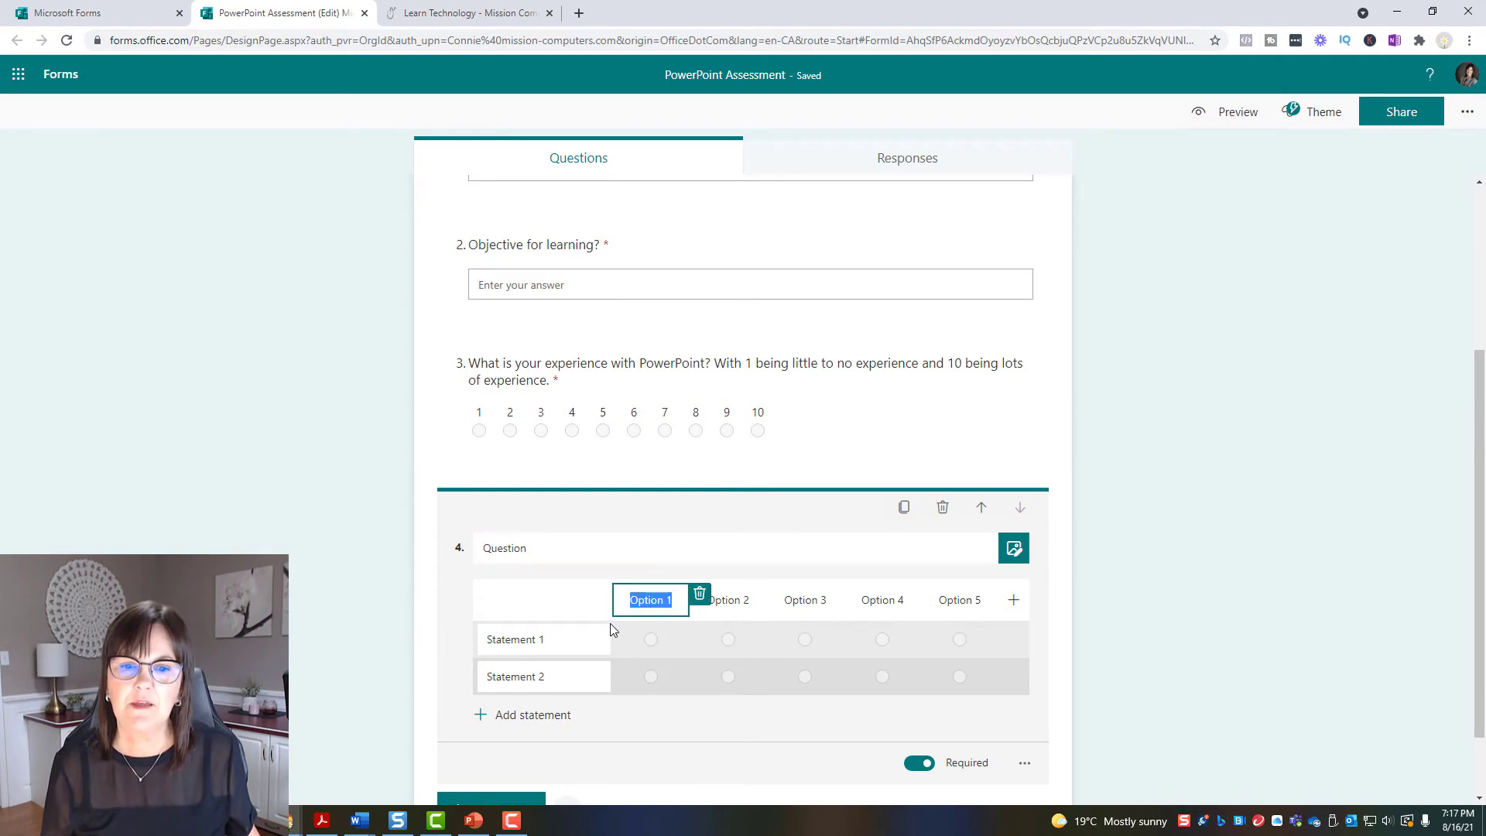
left_click(557, 640)
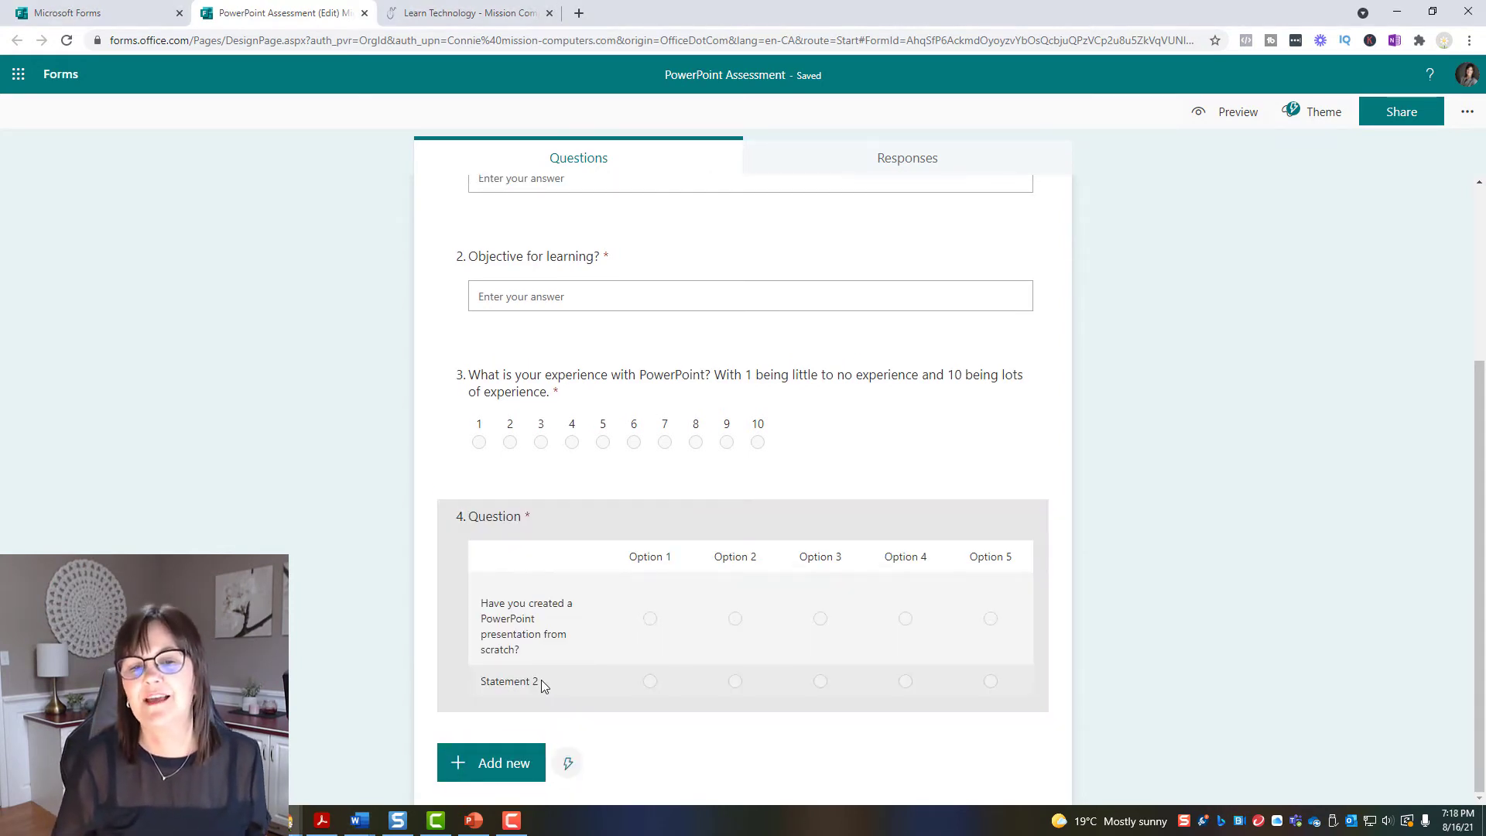
Fill the second Likert statement with "Have you added speaker notes to a presentation?" and add a third, "Have you added Charts to a presentation?"
left_click(541, 681)
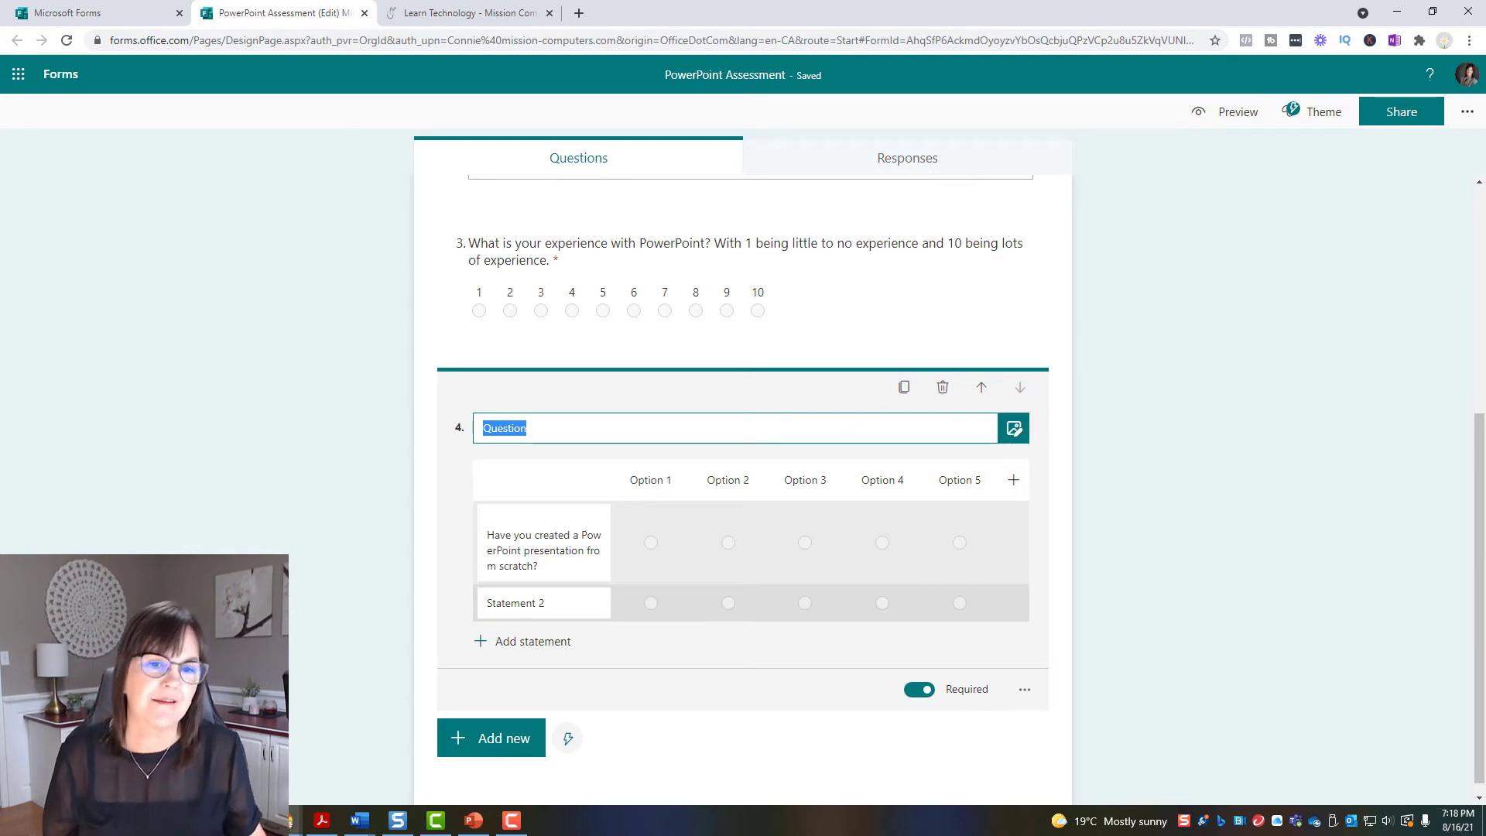
key("alt+Tab")
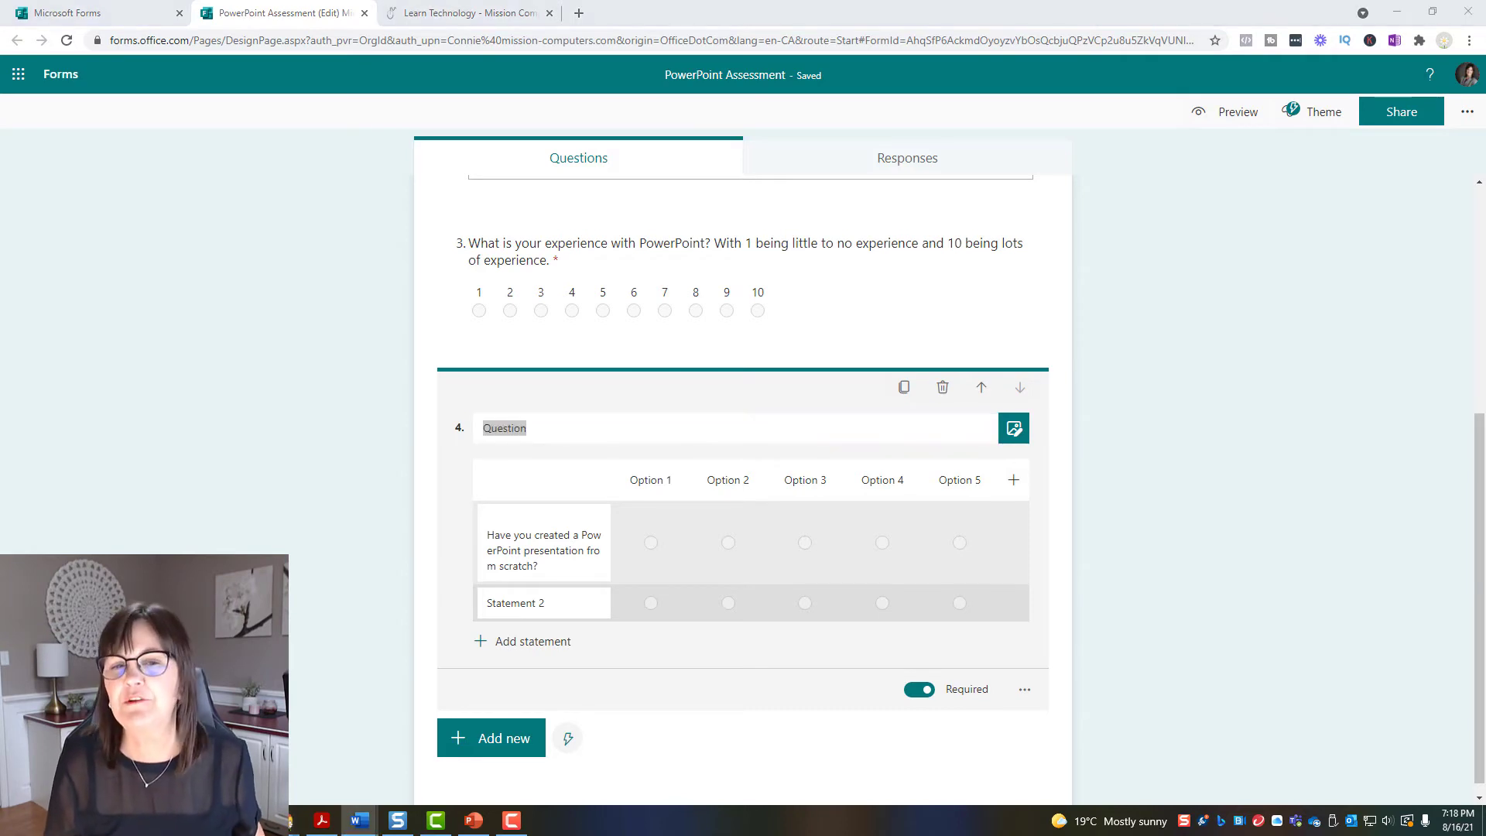
left_click(522, 603)
type("Have you added speaker notes to a presentation?")
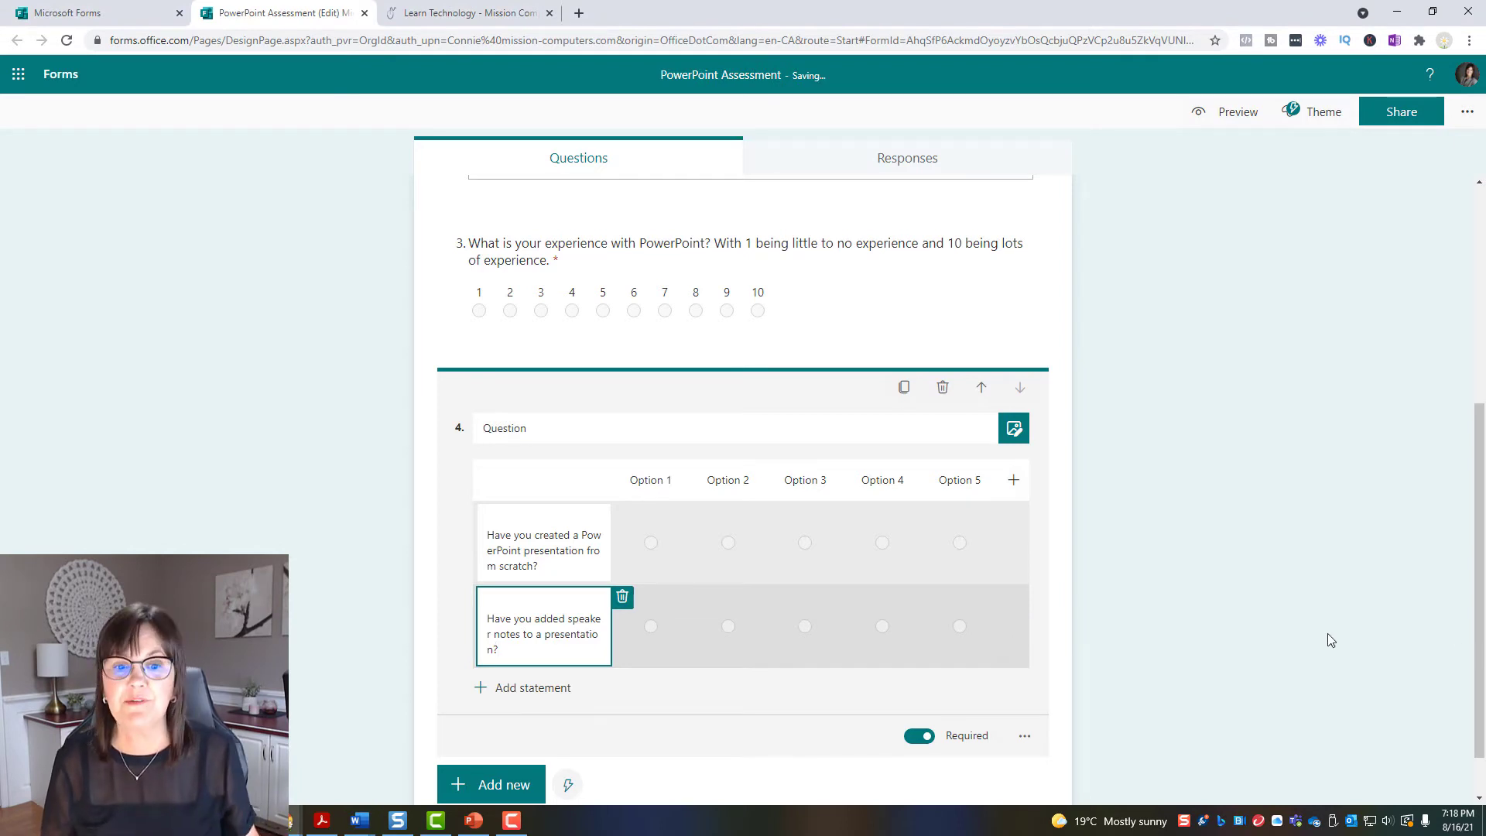
left_click(530, 690)
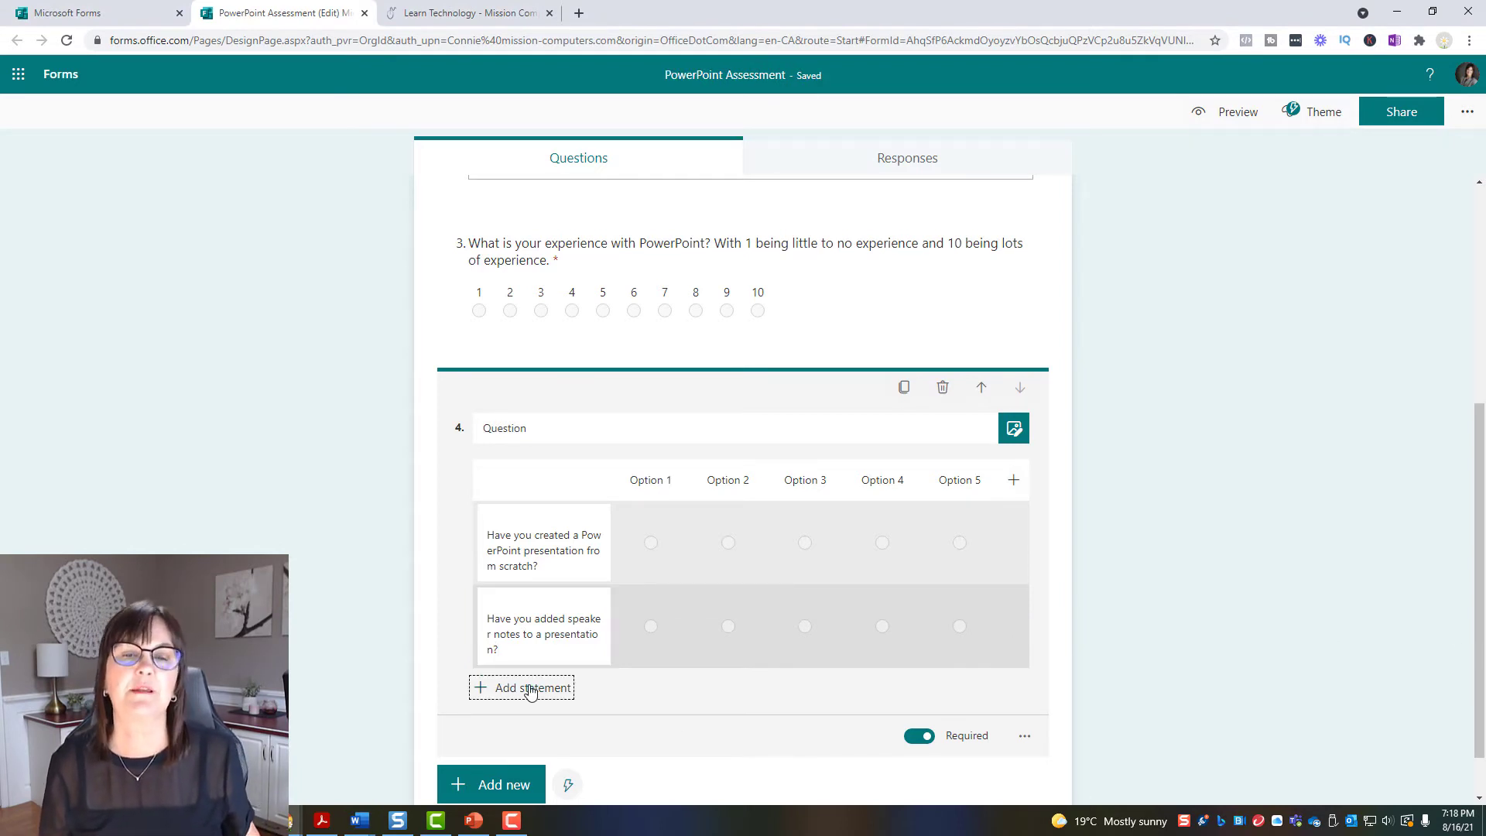
type("Have you added Charts to a presentation?")
left_click(1148, 654)
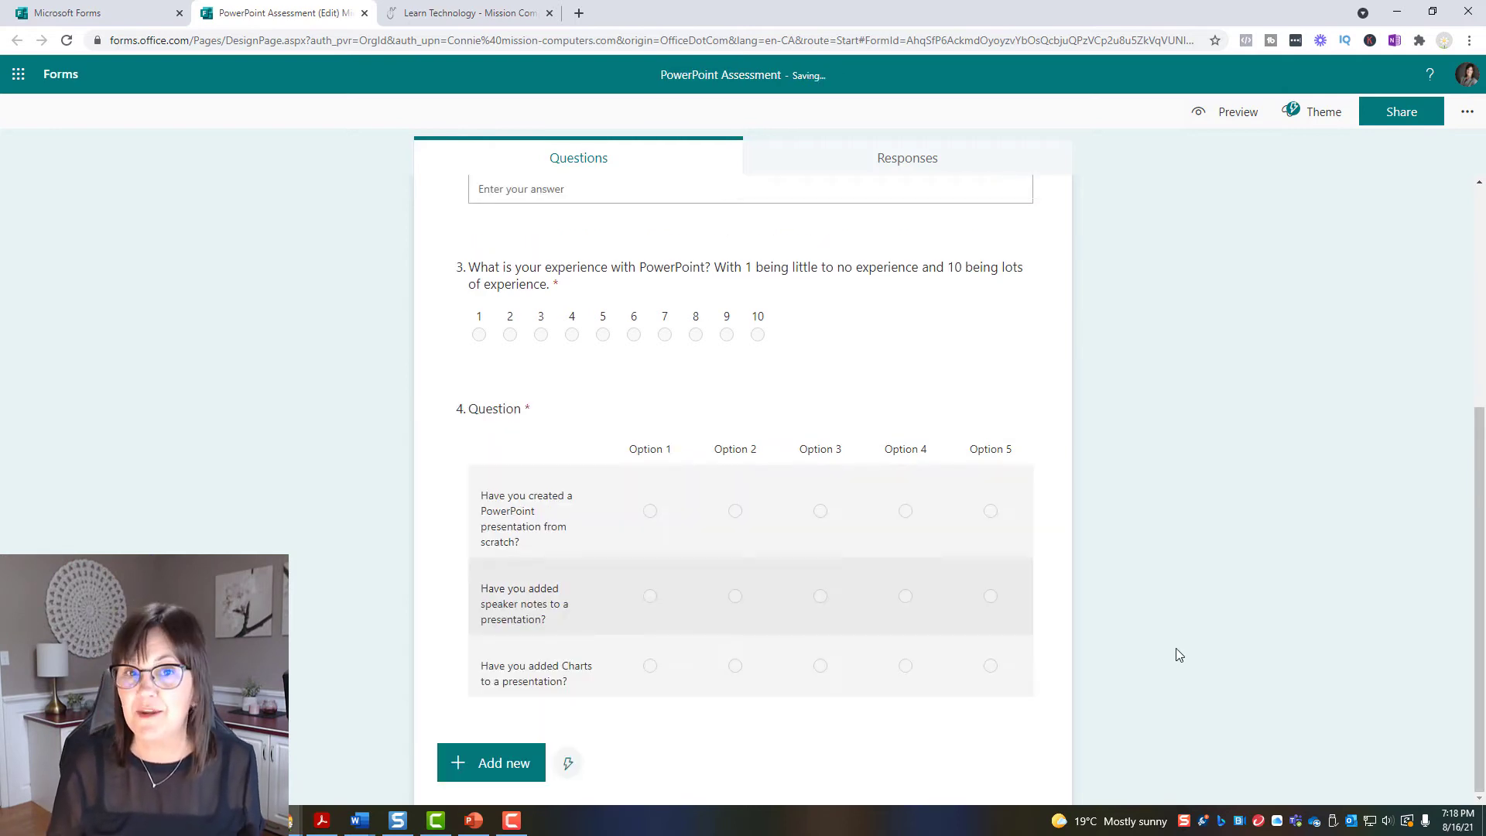
Title the Likert question "Tell me about your experience with each of the following." and name its first three options "No, Never", "Sometimes" and "Yes, Always"
left_click(518, 716)
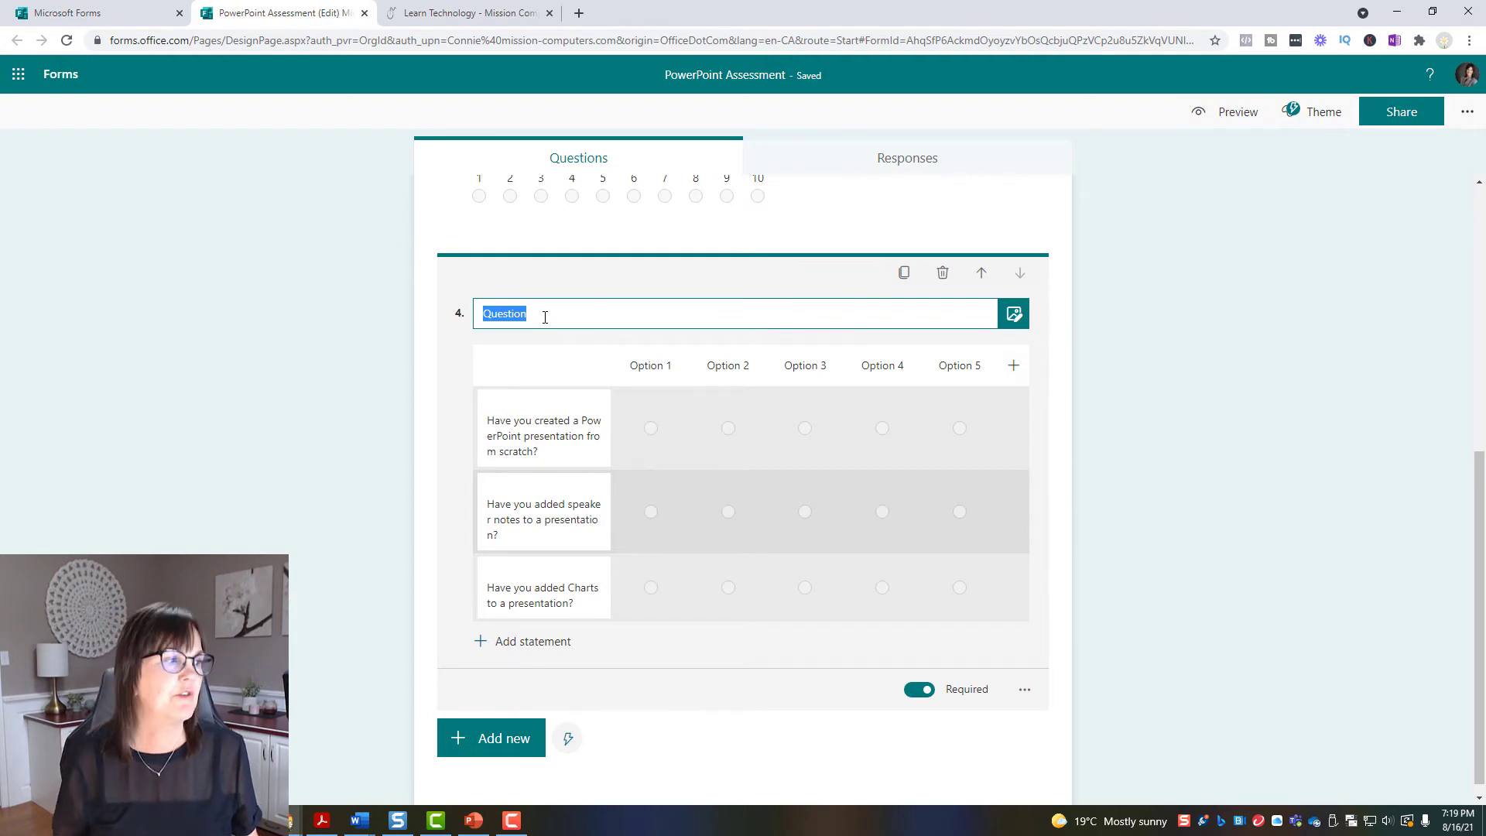
type("Tell me about your experience with each of the following.")
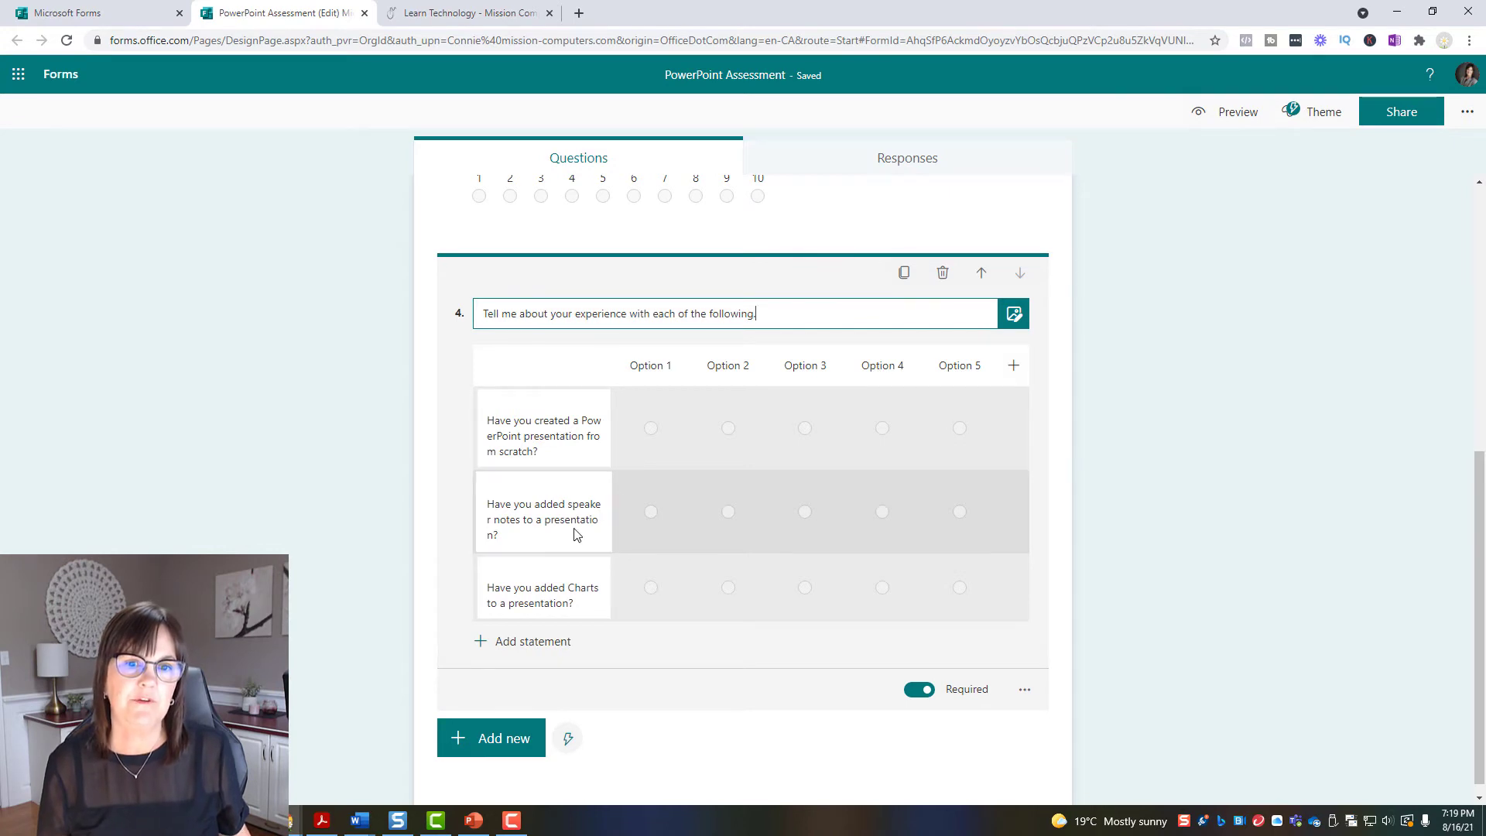
left_click(648, 365)
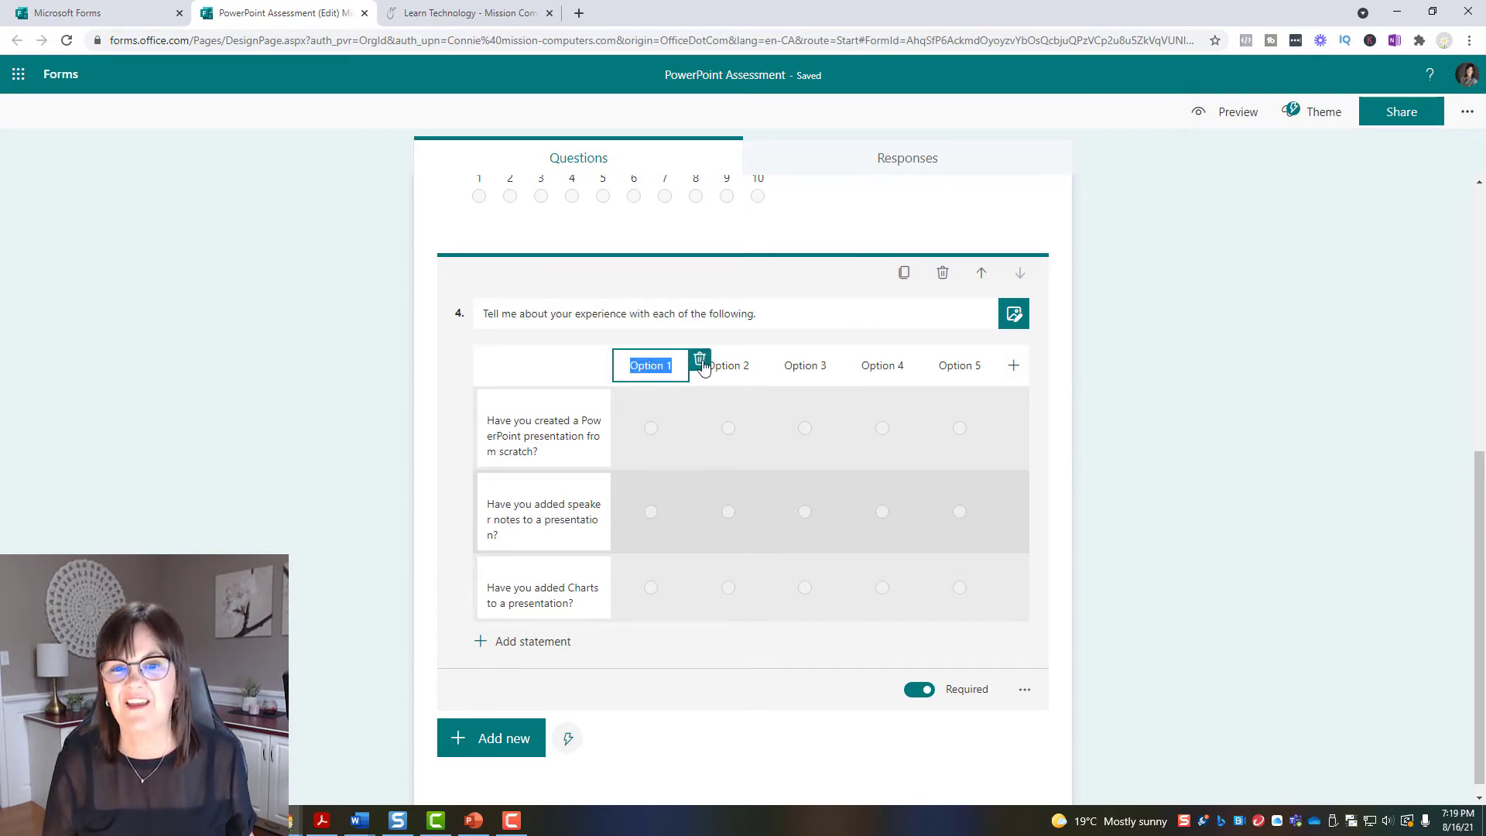
type("No, Never")
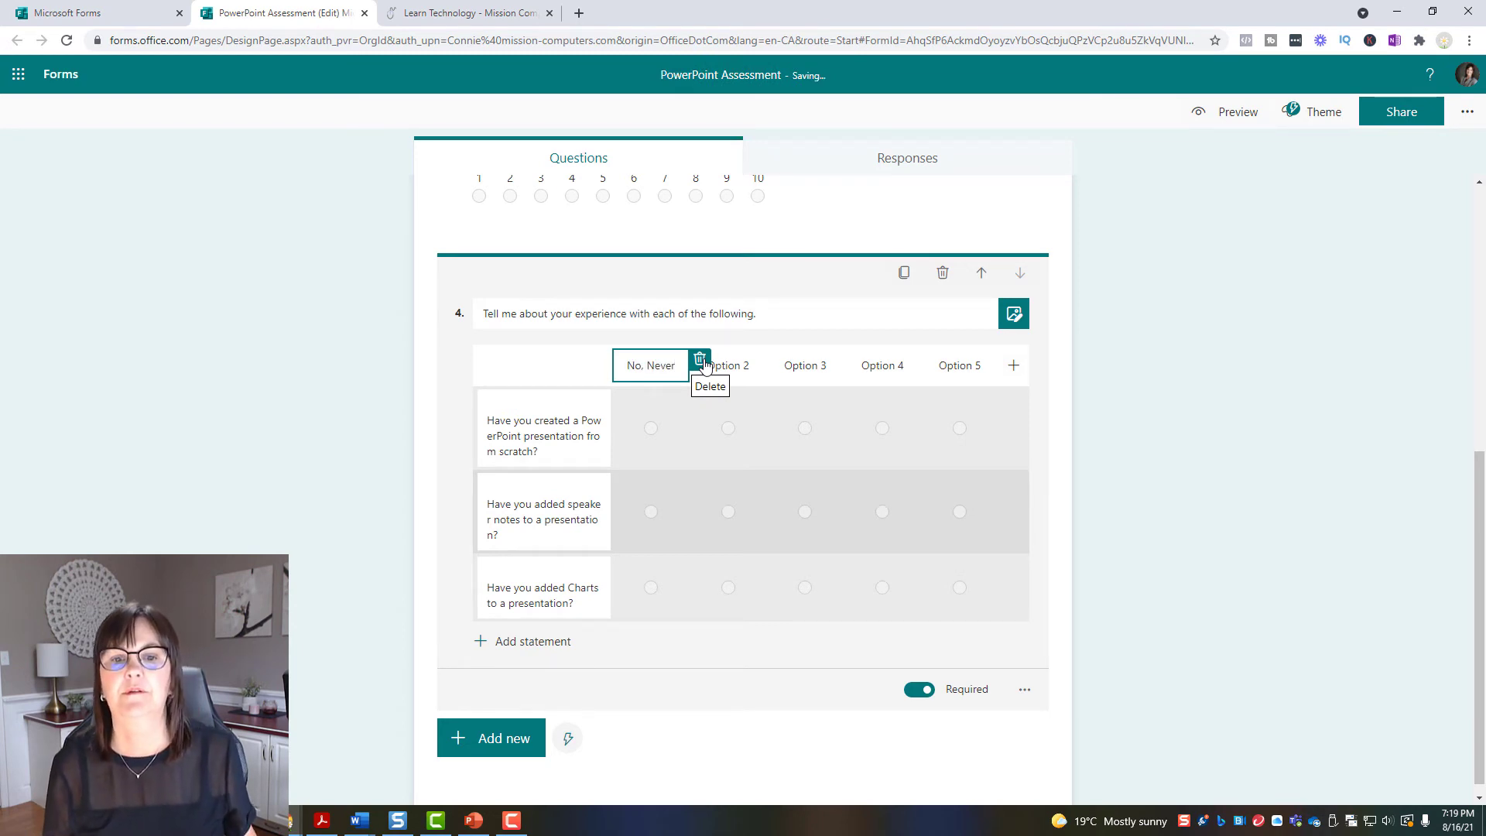
left_click(754, 361)
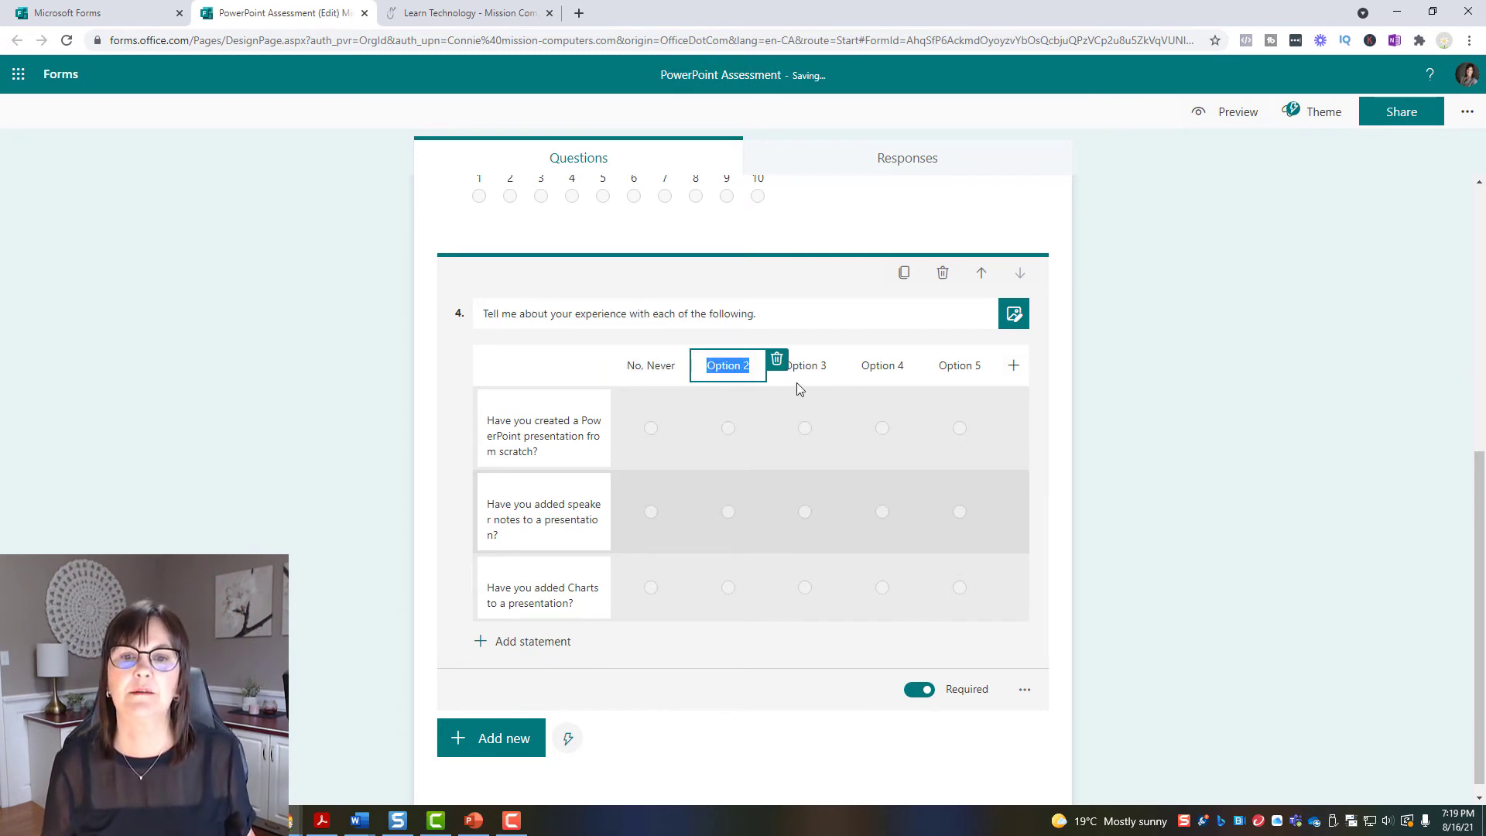
type("Sometime")
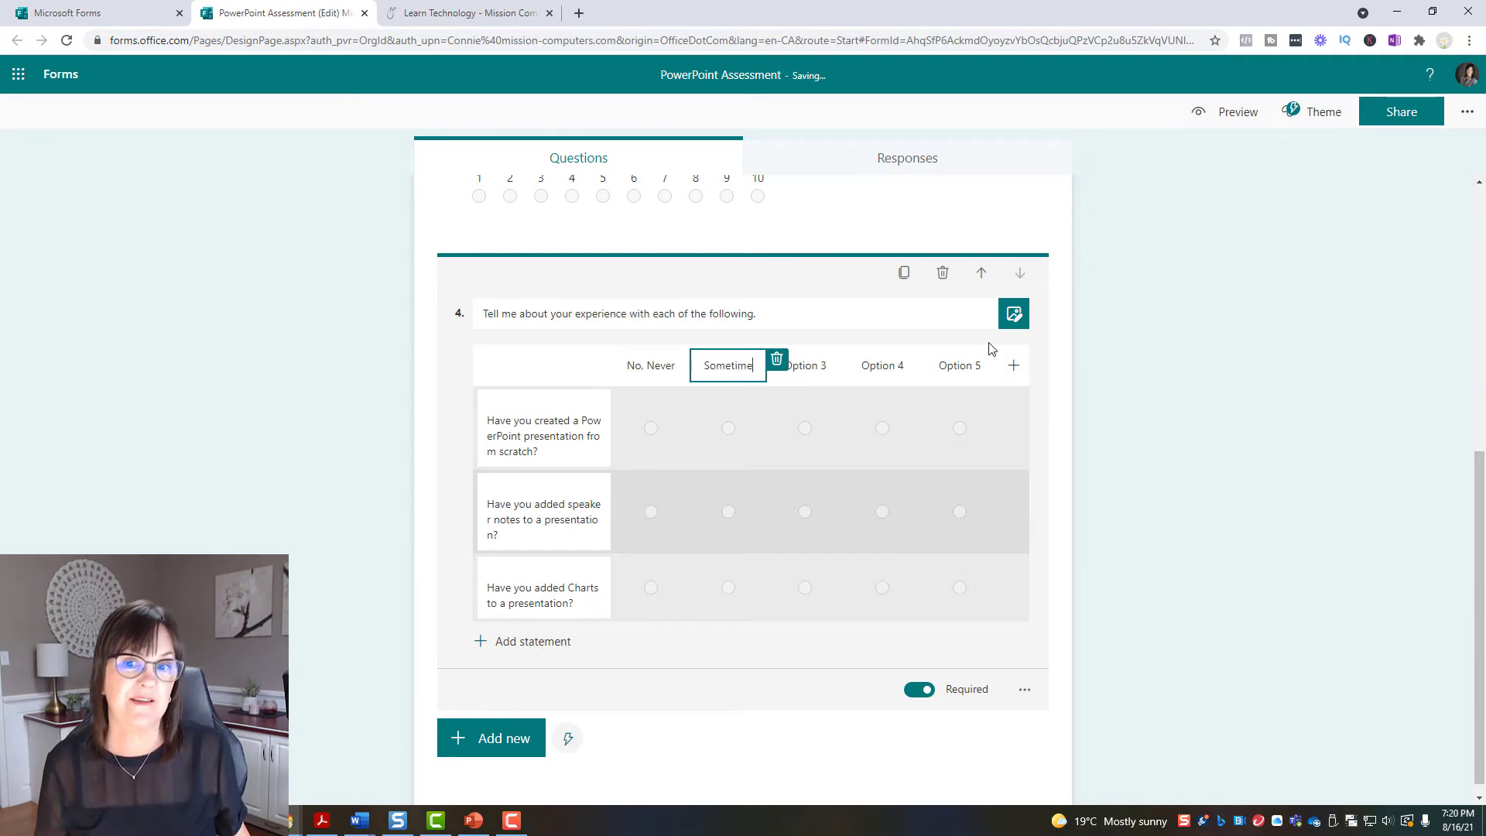
type("s")
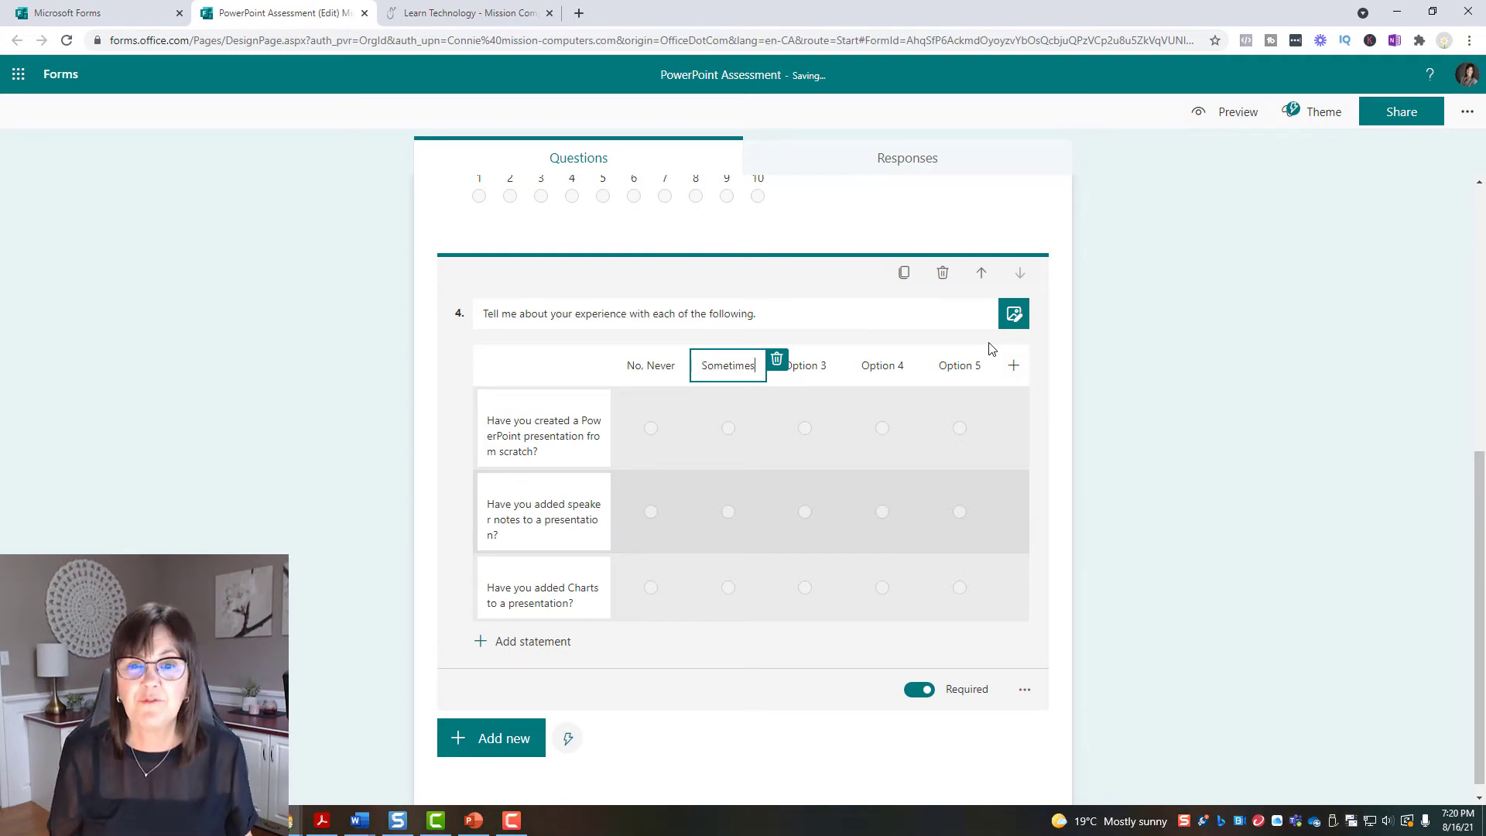
left_click(805, 365)
type("Yes, Always")
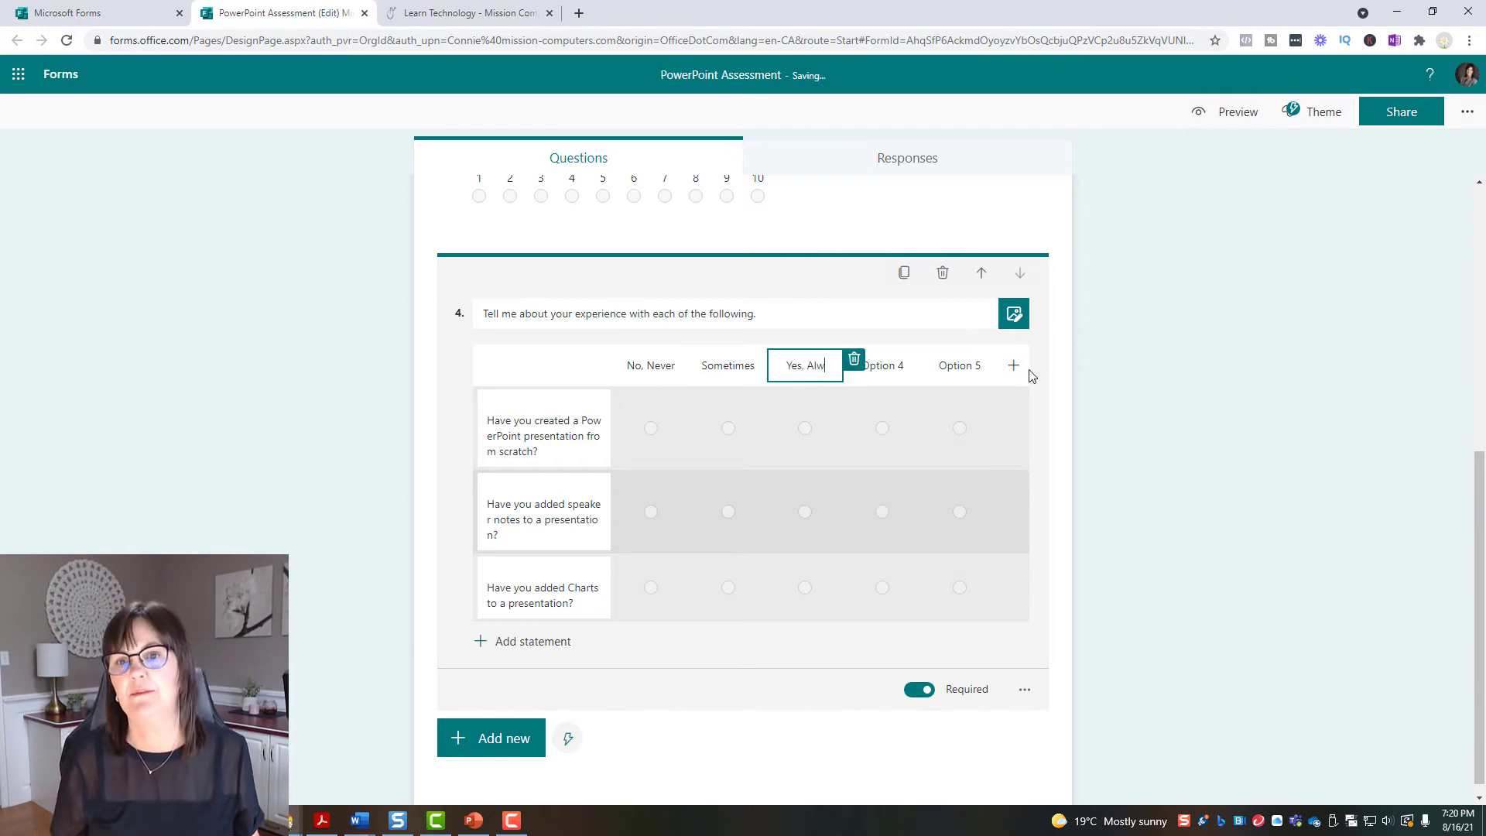
Delete the unused Option 4 and Option 5 columns from the Likert question
left_click(924, 368)
left_click(918, 369)
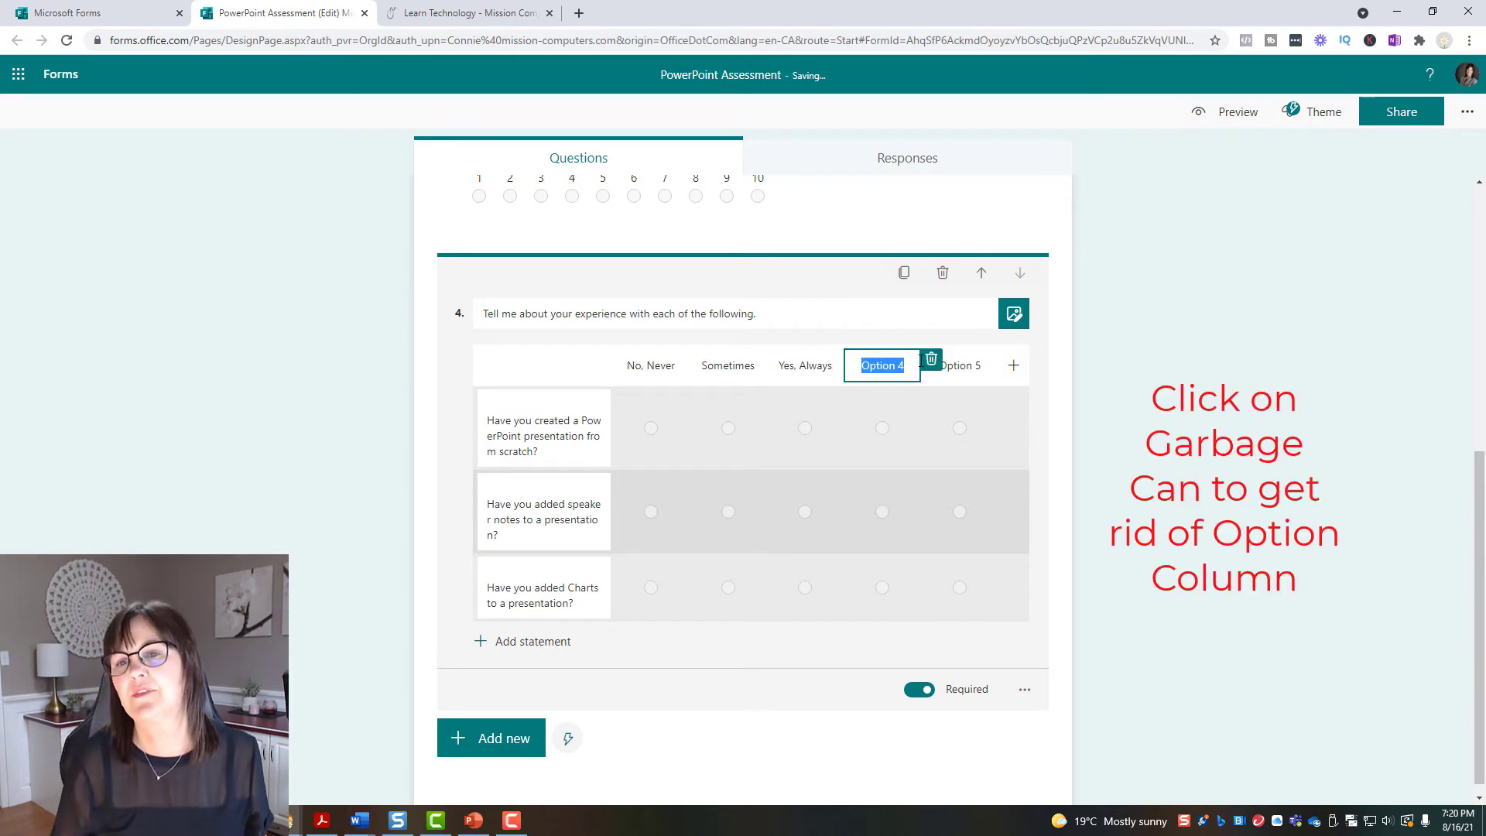
left_click(932, 359)
left_click(1009, 359)
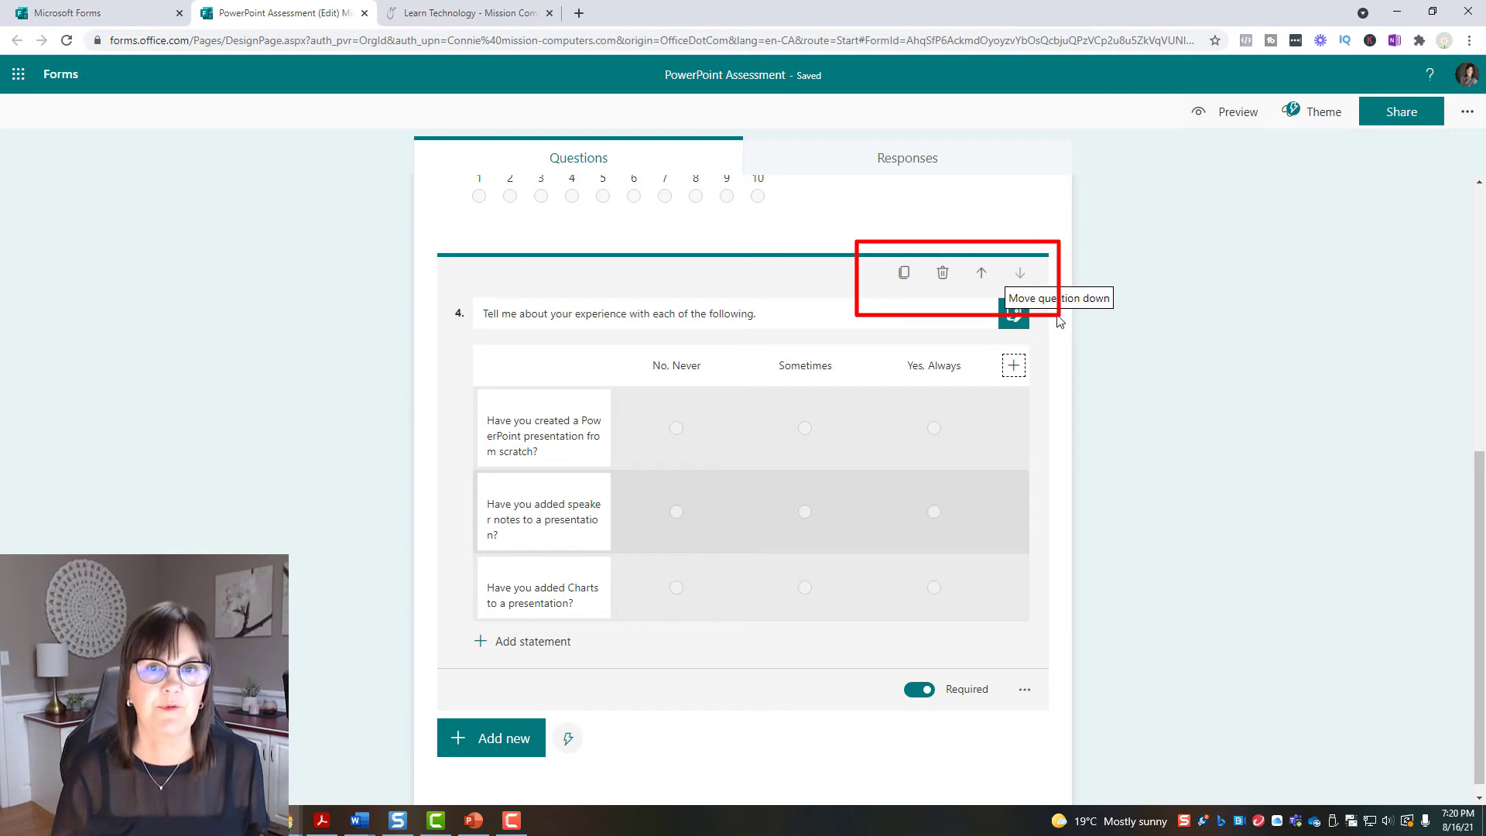
scroll(1121, 559, "down", 5)
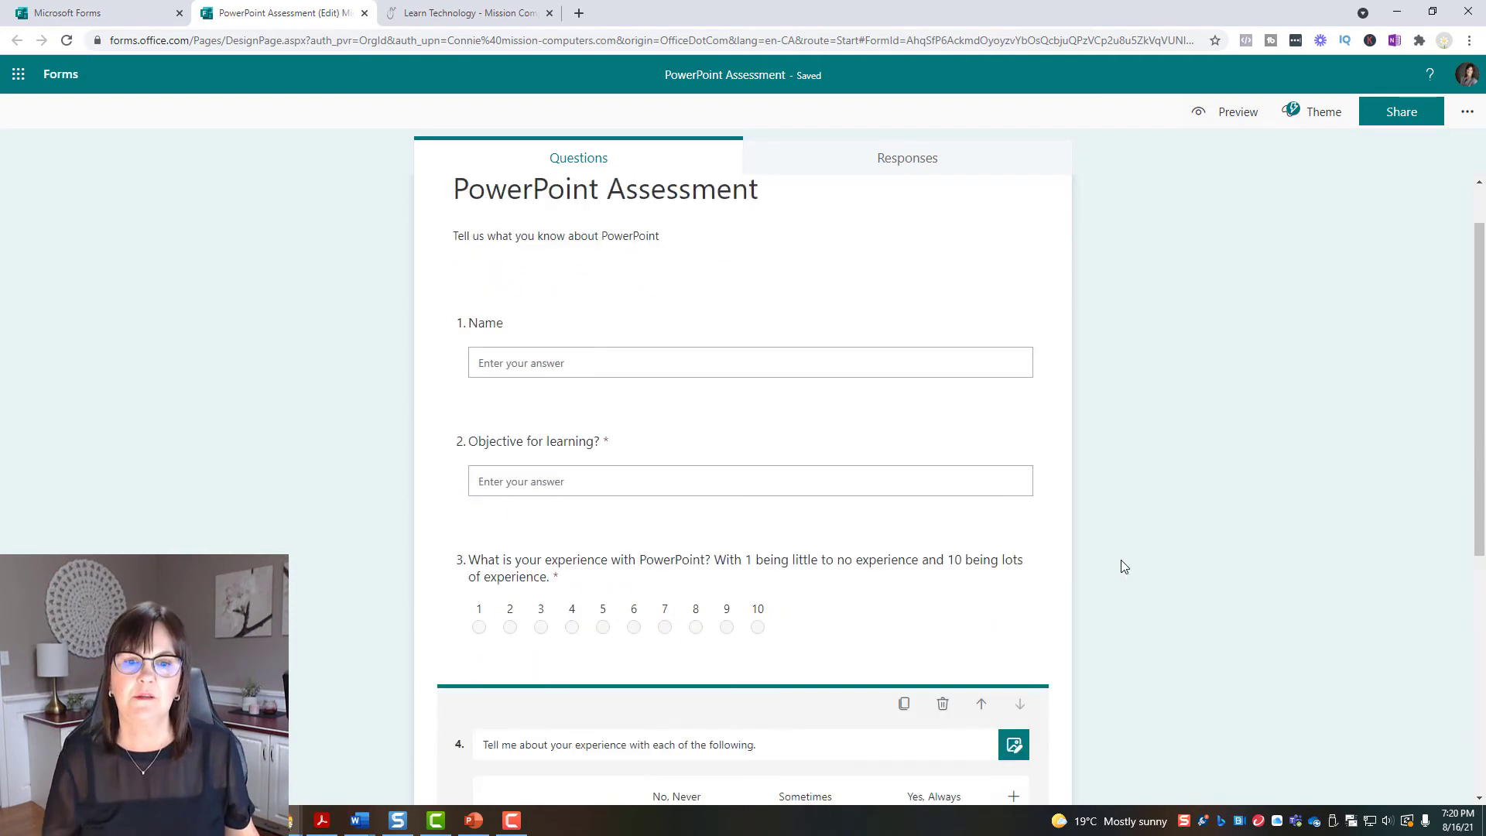
Add a Choice question as question 5 asking "What is your preference for Training Location?"
scroll(1122, 657, "down", 2)
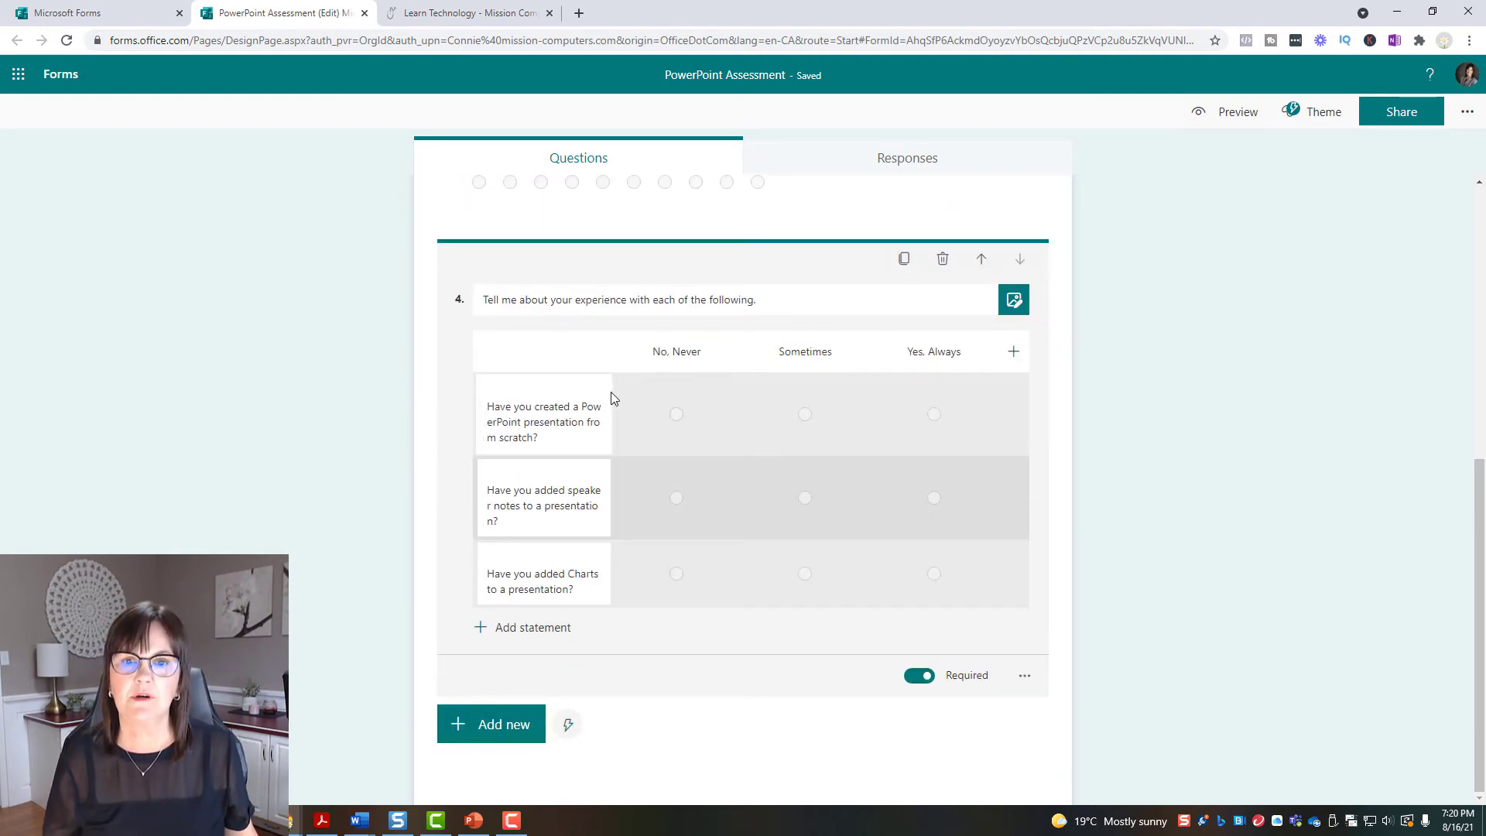
scroll(741, 550, "up", 7)
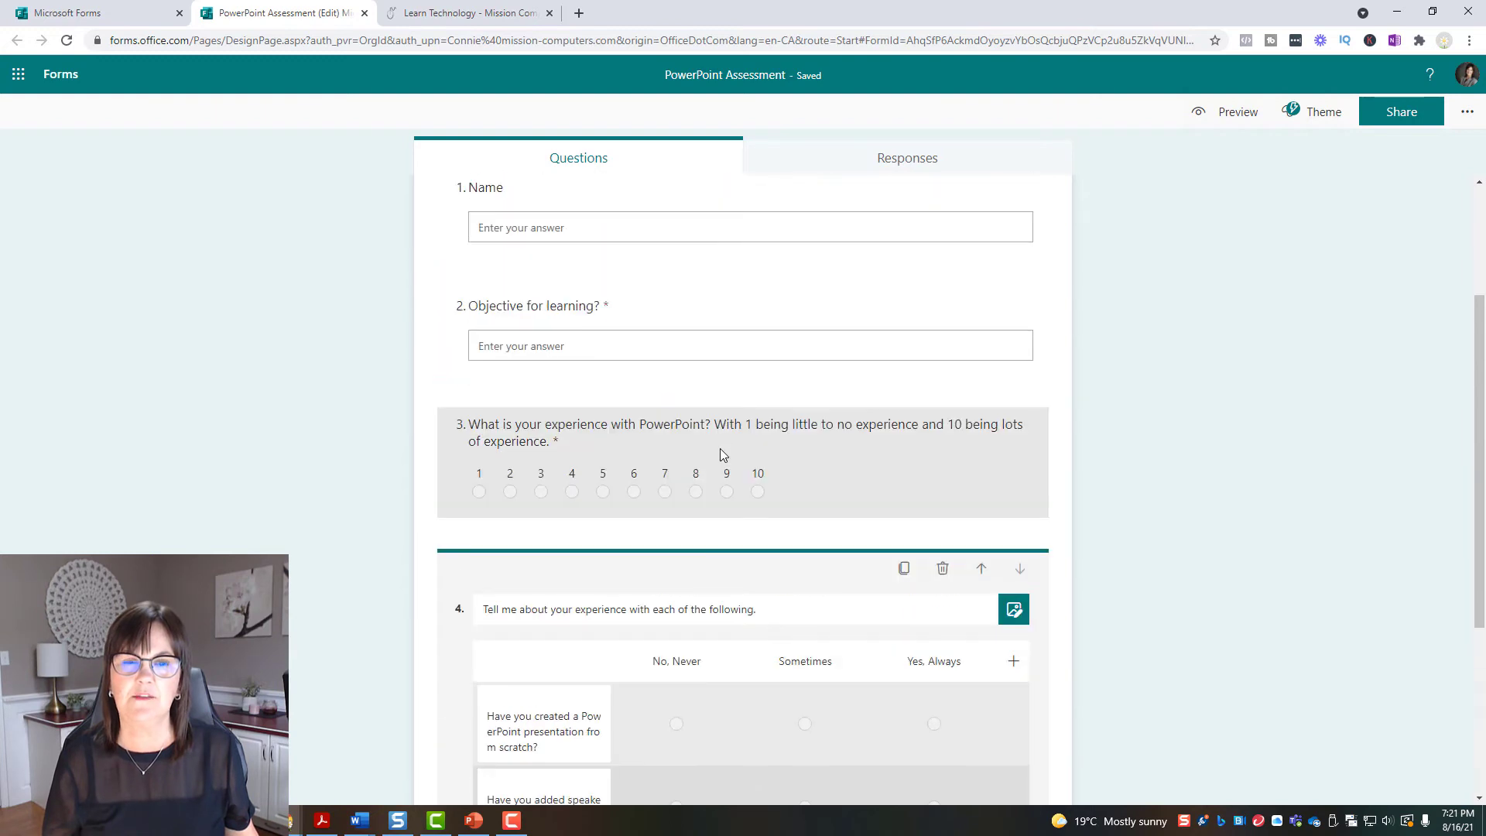
scroll(809, 481, "down", 2)
scroll(830, 602, "down", 5)
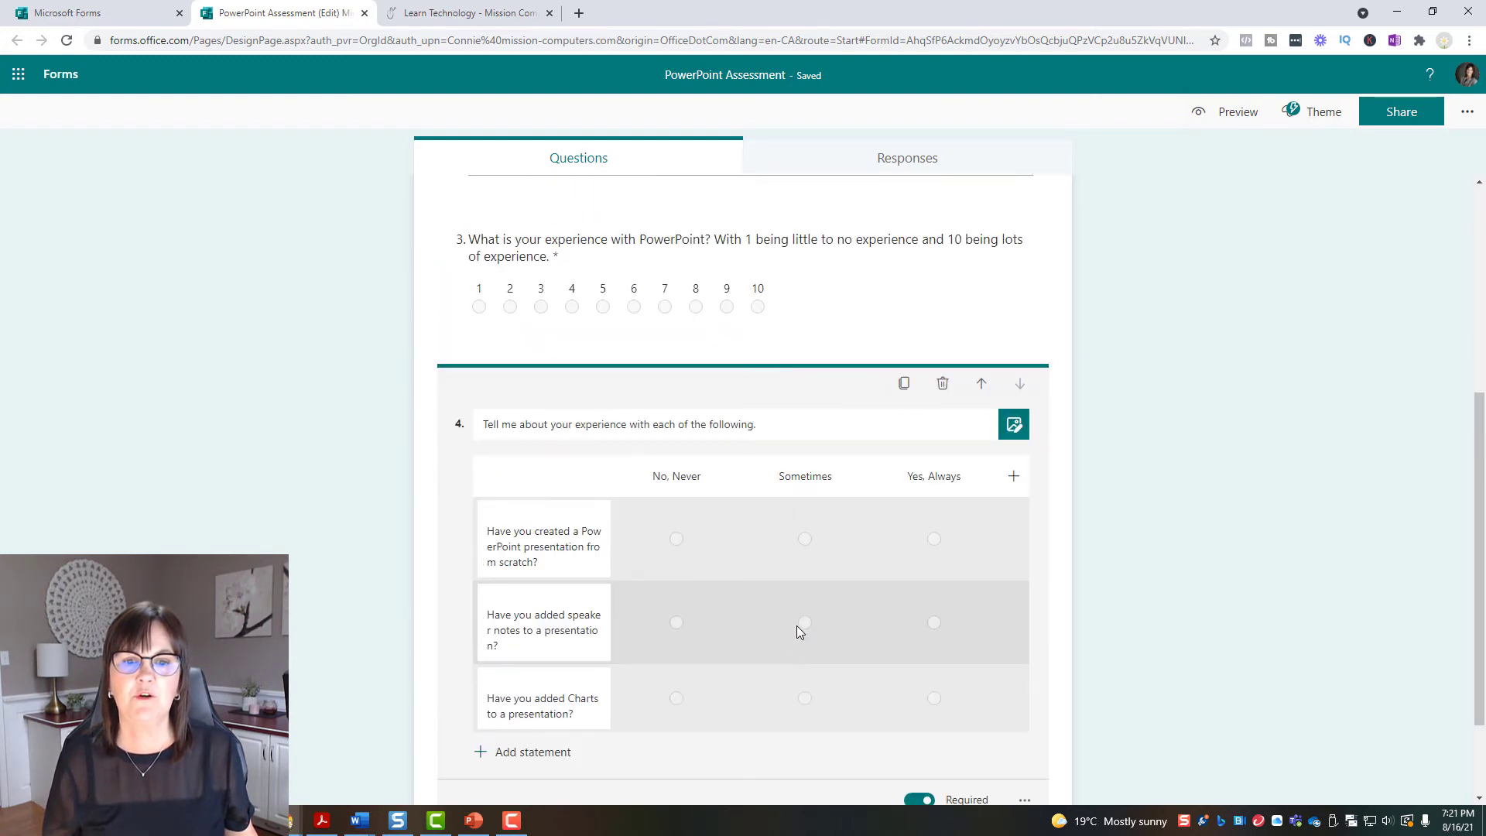
left_click(504, 731)
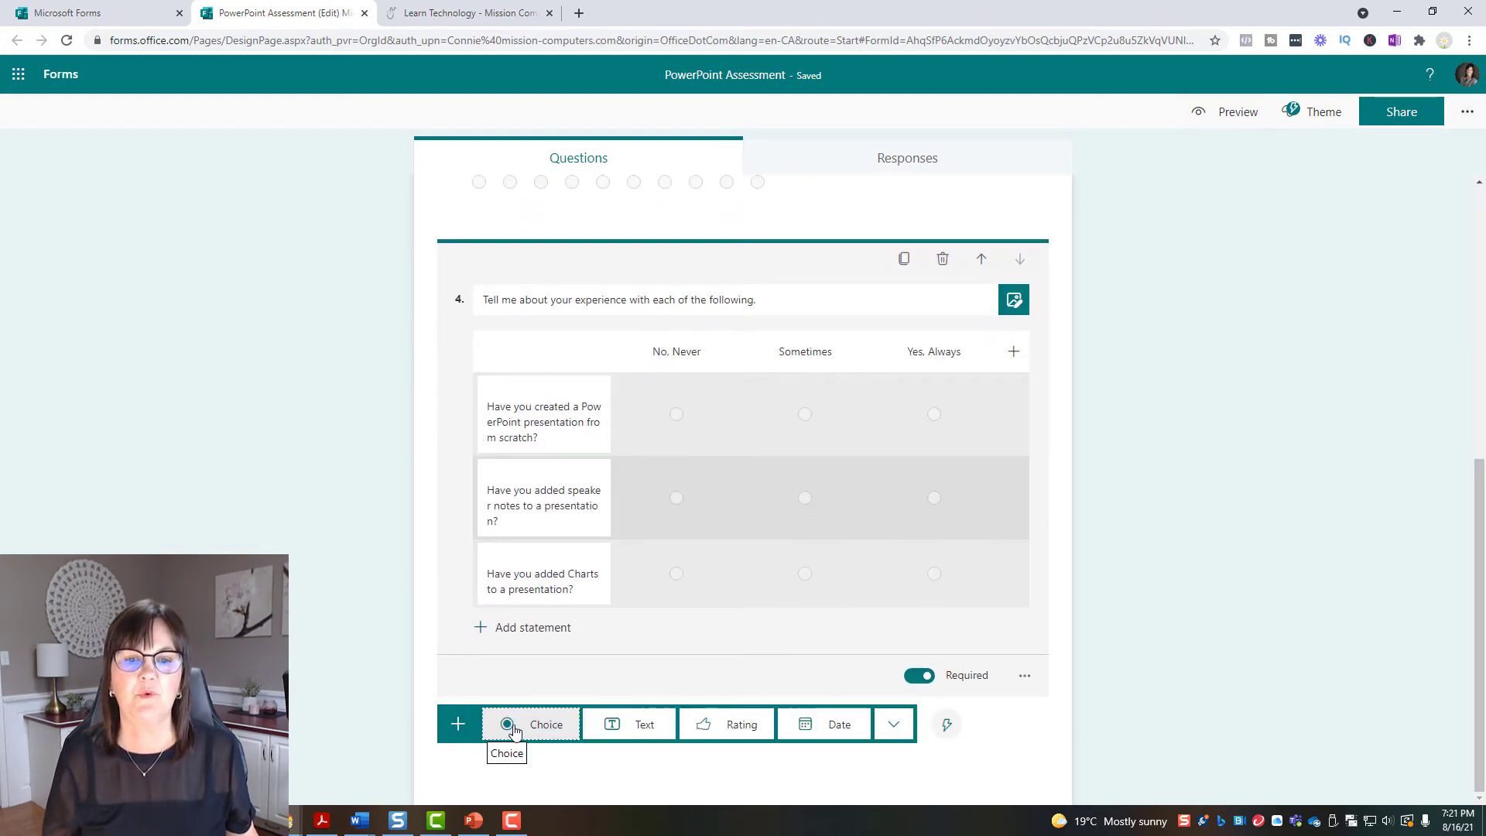
left_click(563, 729)
type("What is your preference for Training Location?")
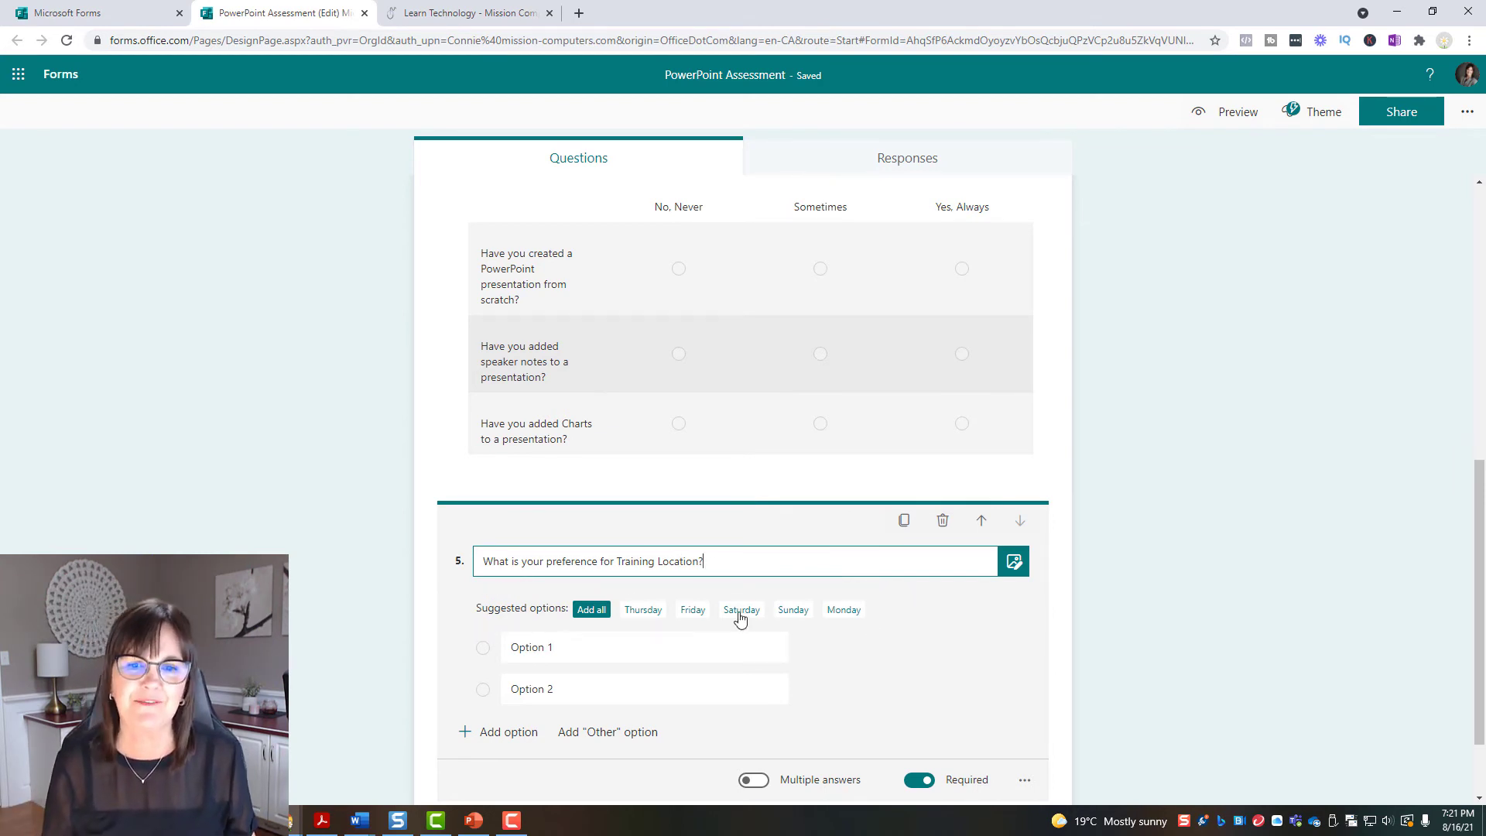
Name the two answer options of the training location question "Online Class" and "Onsite"
left_click(541, 650)
type("Online")
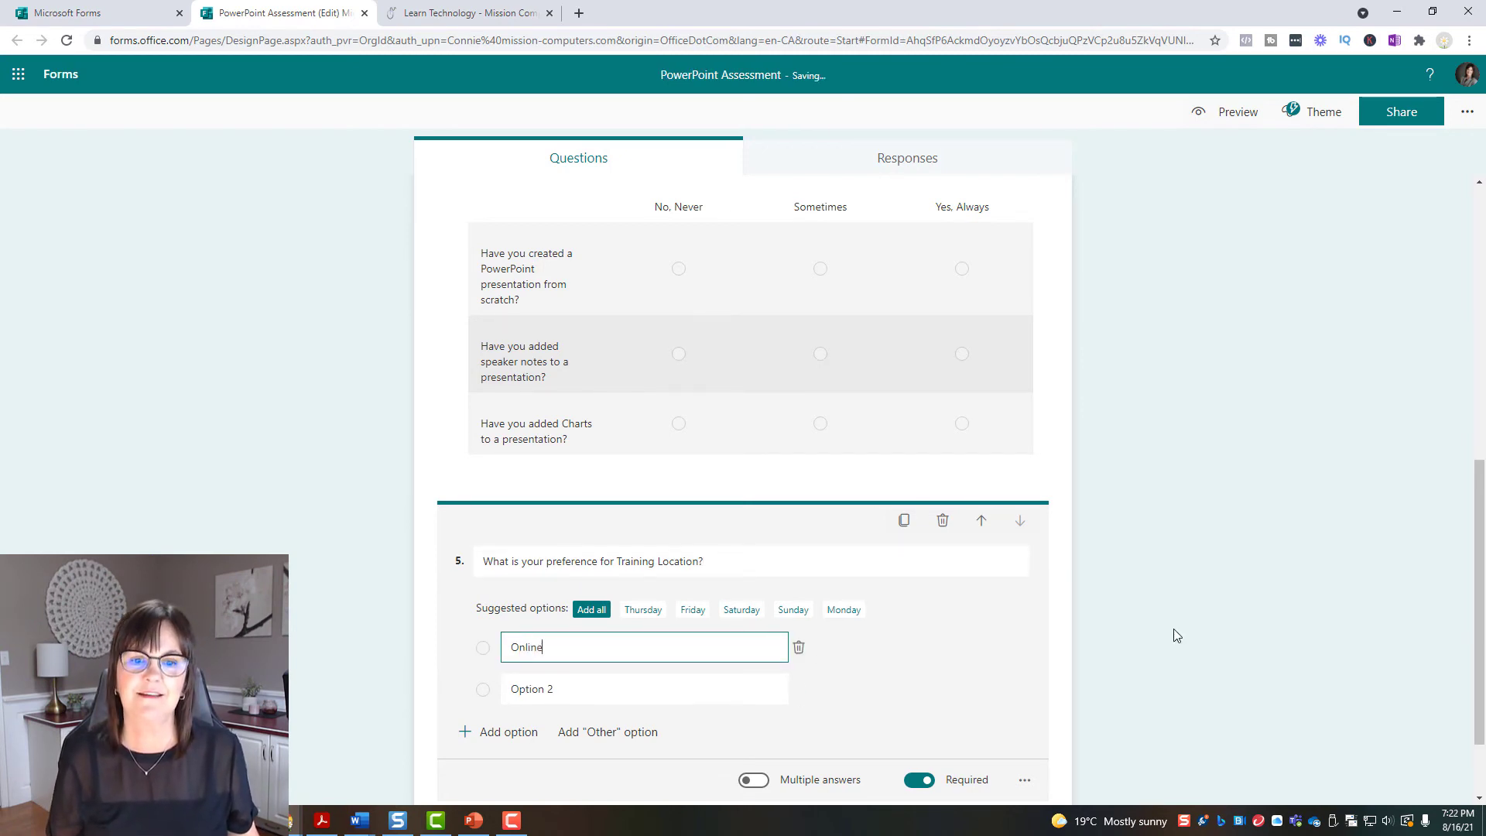
type(" Class")
left_click(575, 675)
type("Onsite")
left_click(962, 713)
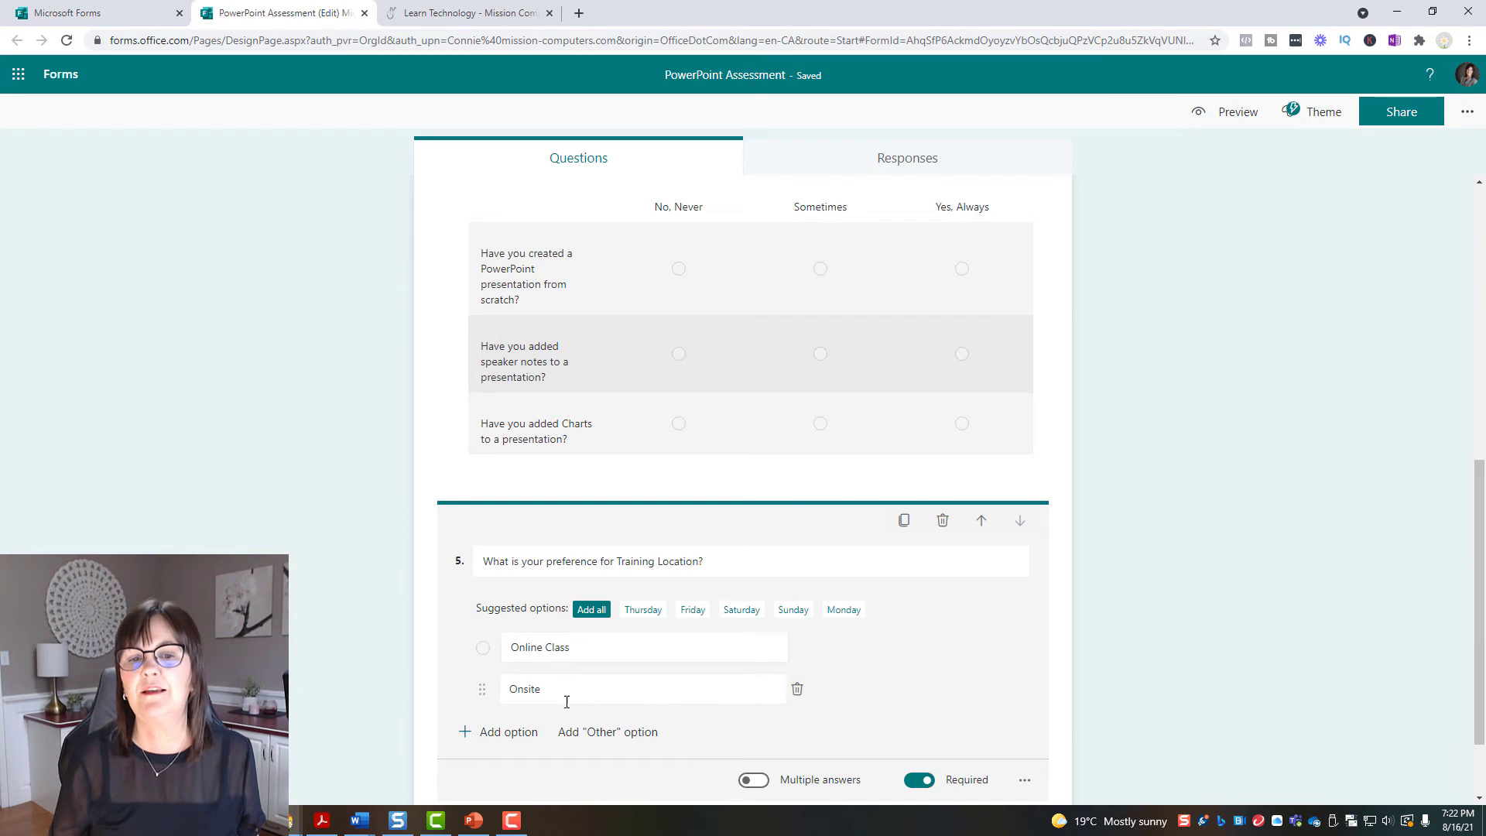
Look through the additional settings available for the training location question
scroll(774, 671, "down", 2)
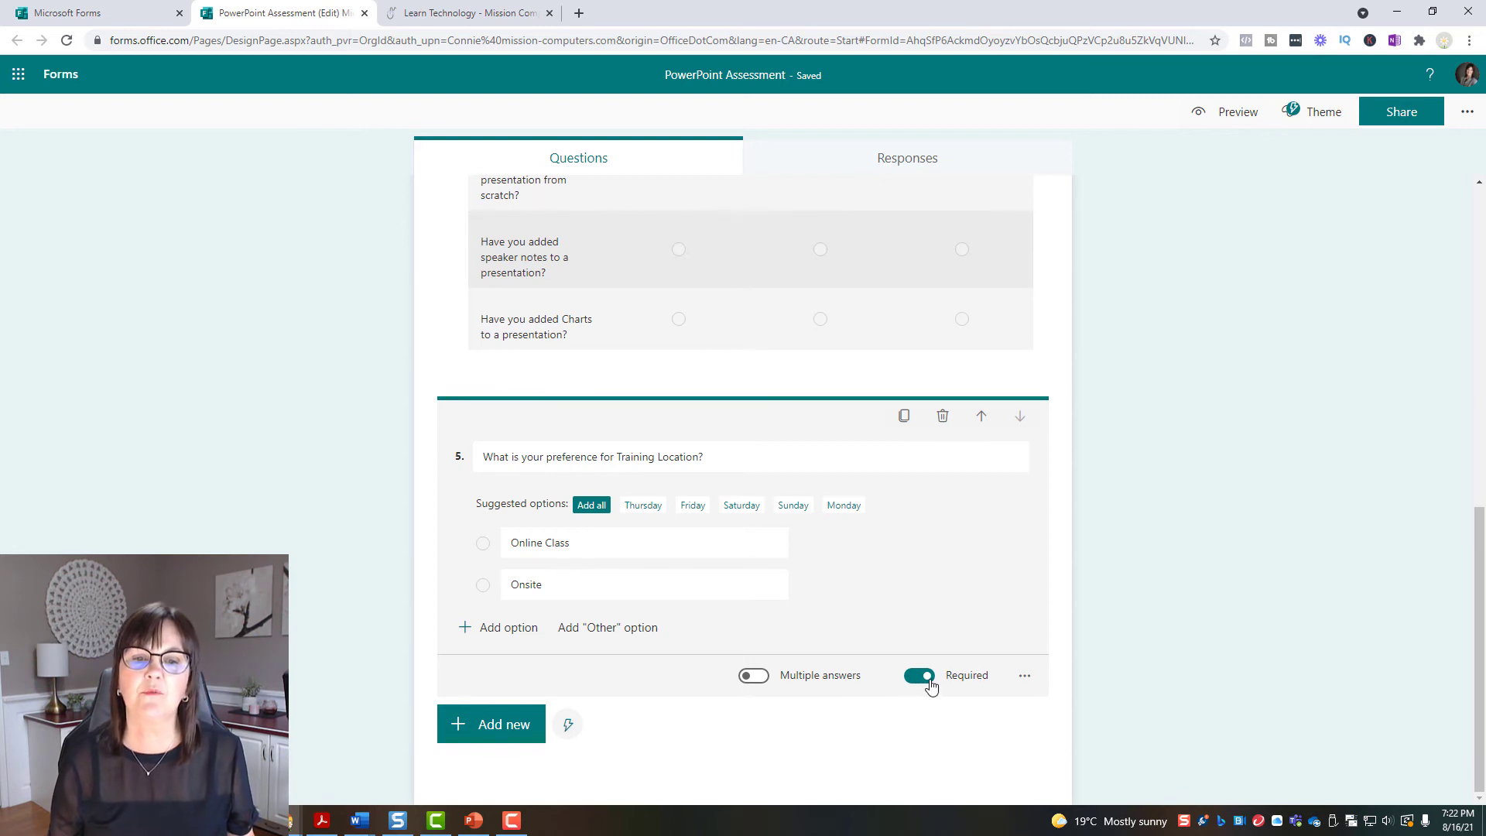
left_click(1026, 679)
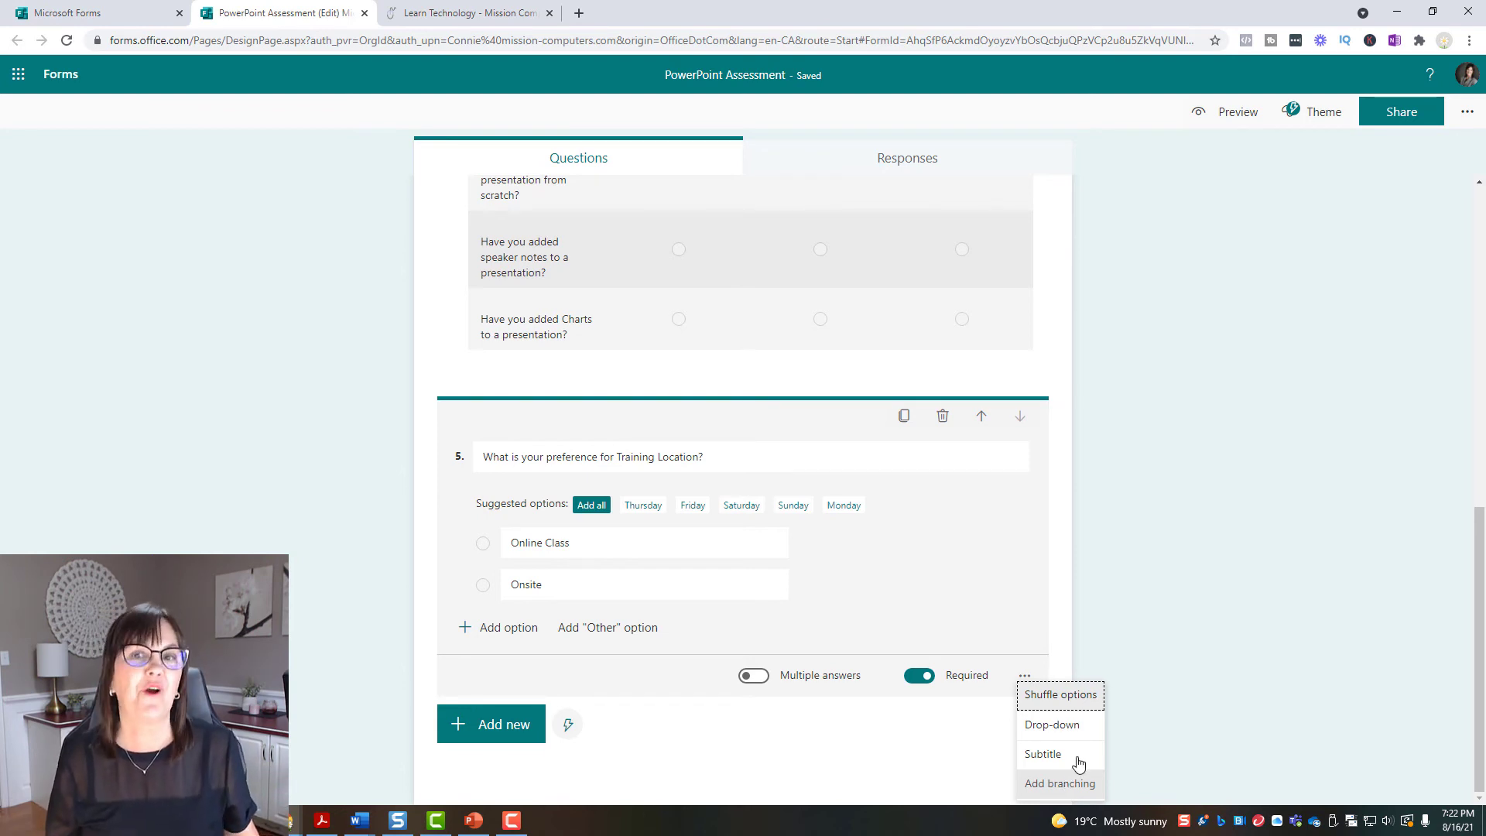
left_click(743, 727)
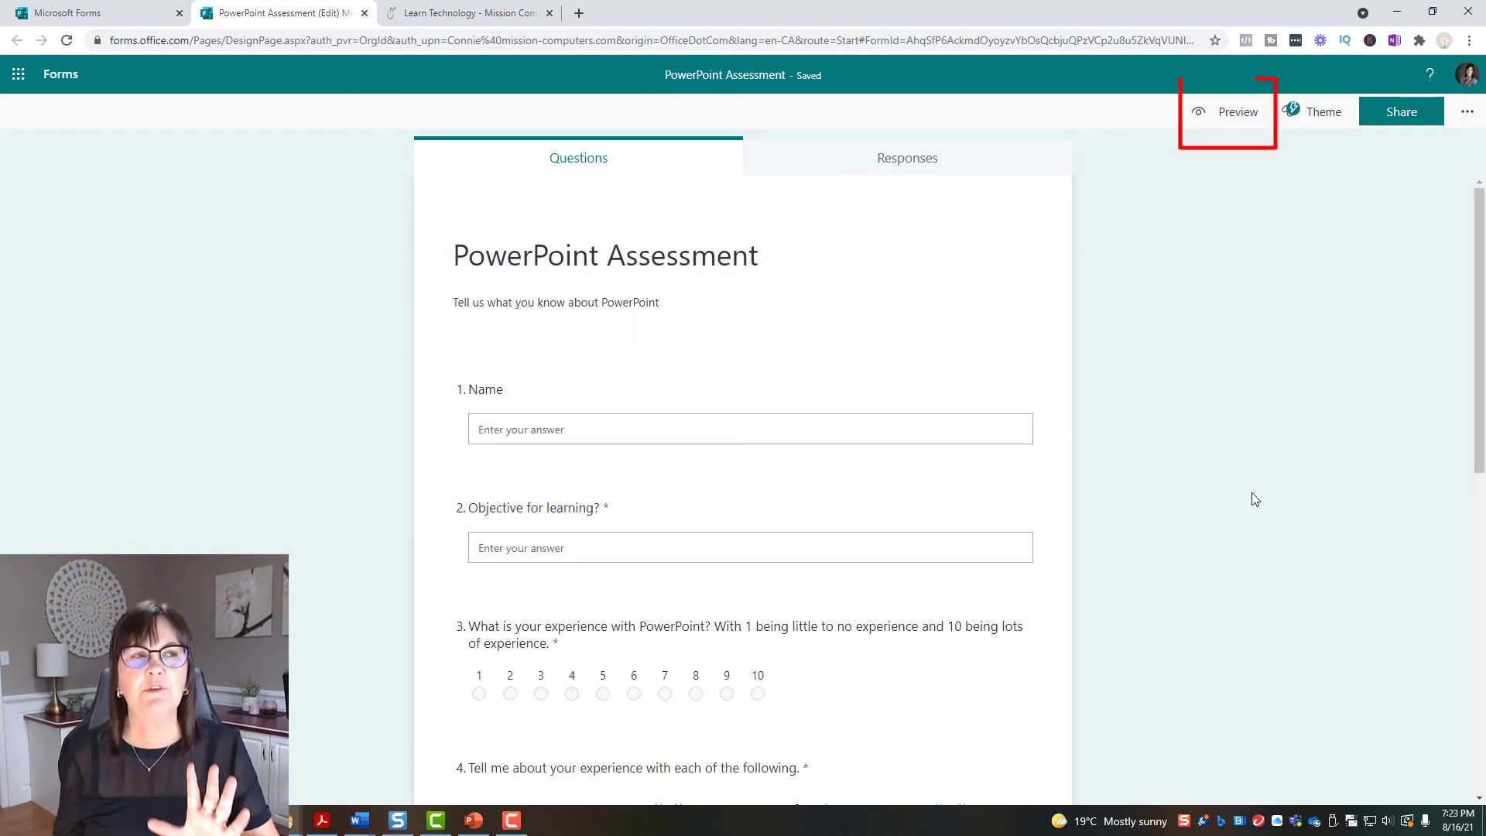
Preview the whole form in the computer view and in the mobile view
left_click(1229, 115)
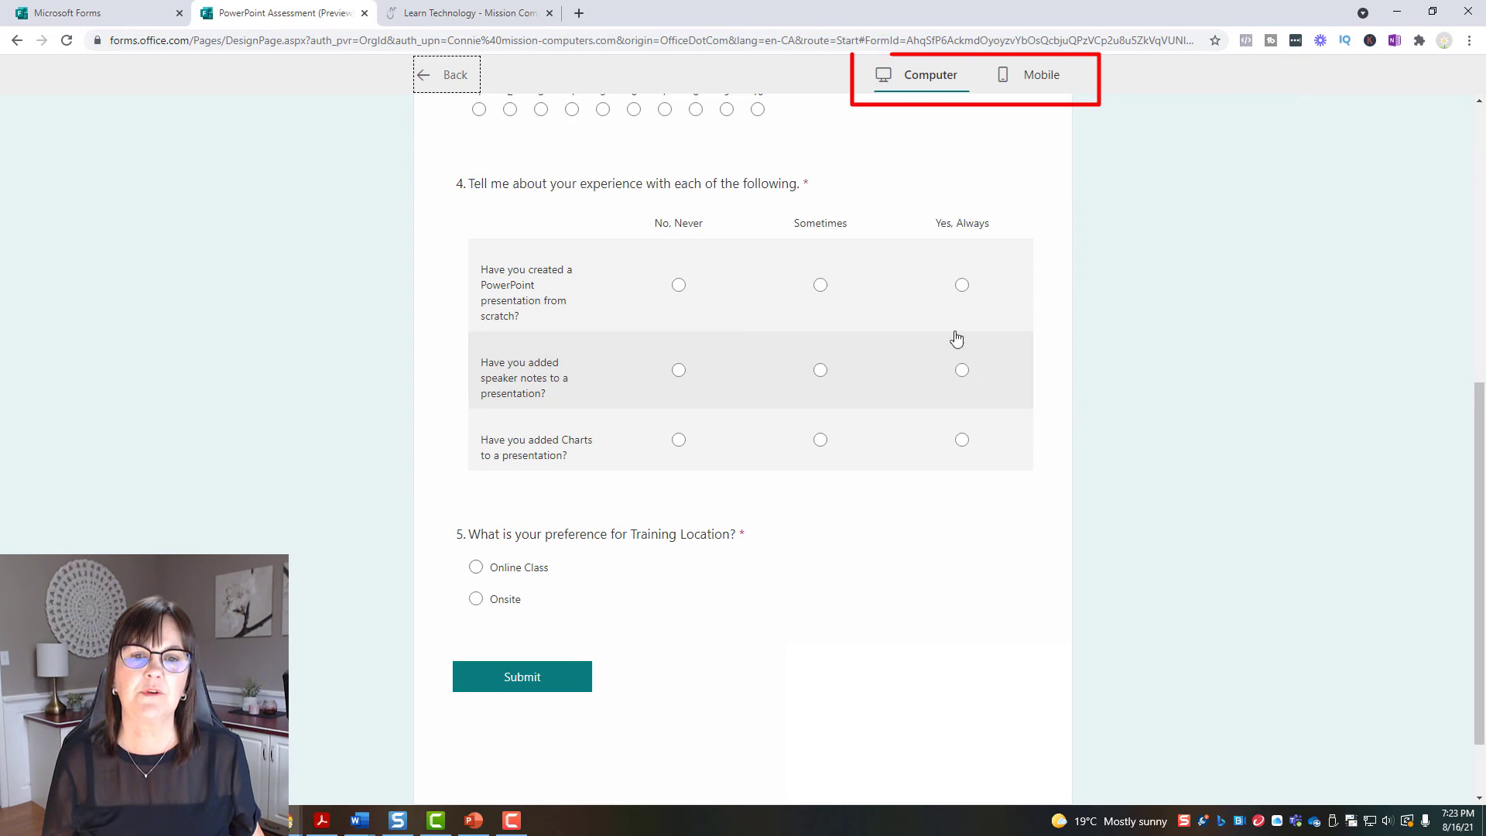
scroll(929, 557, "up", 4)
scroll(960, 410, "up", 3)
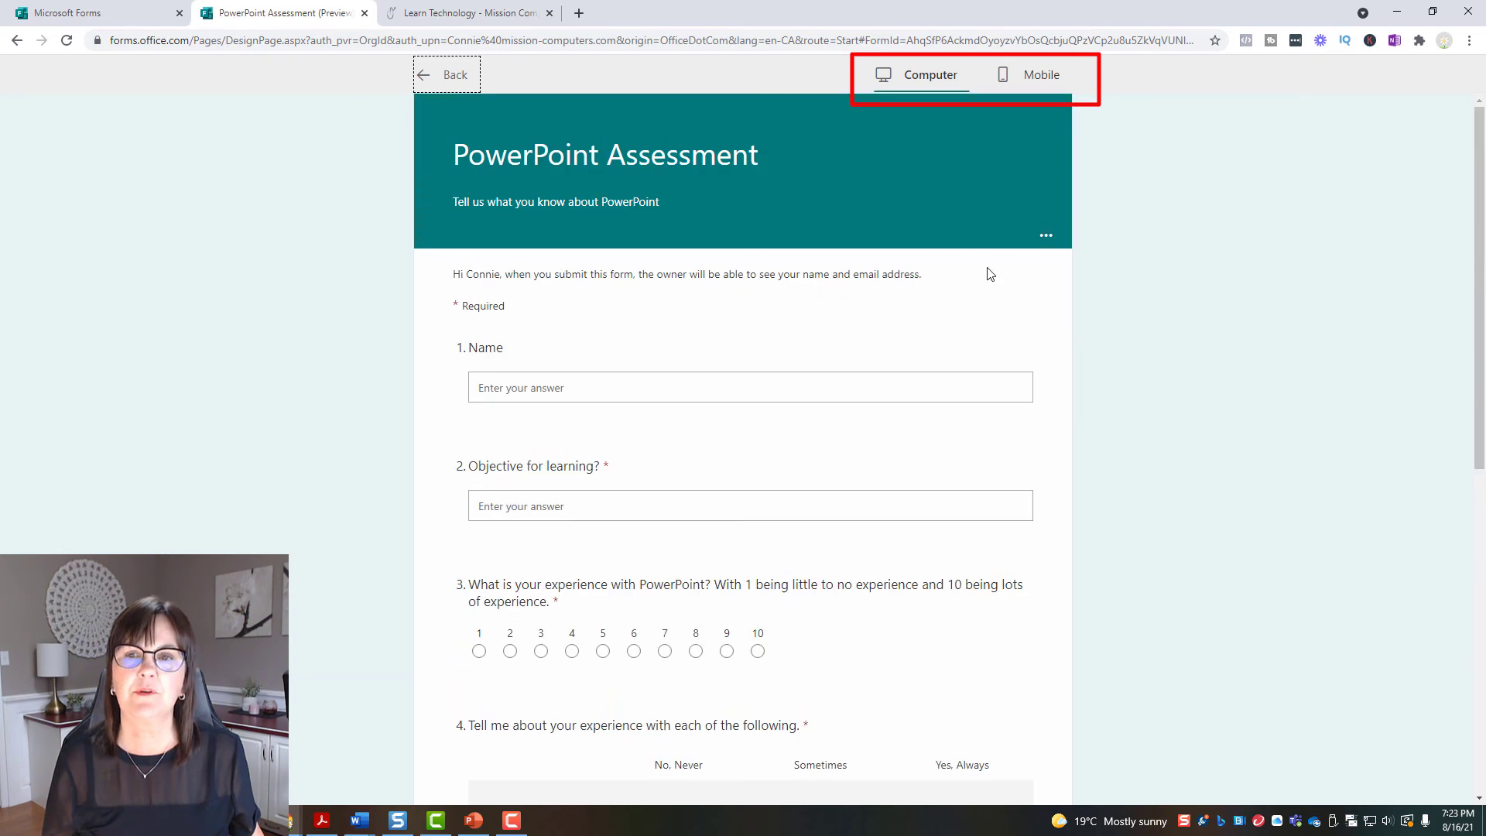
left_click(1029, 84)
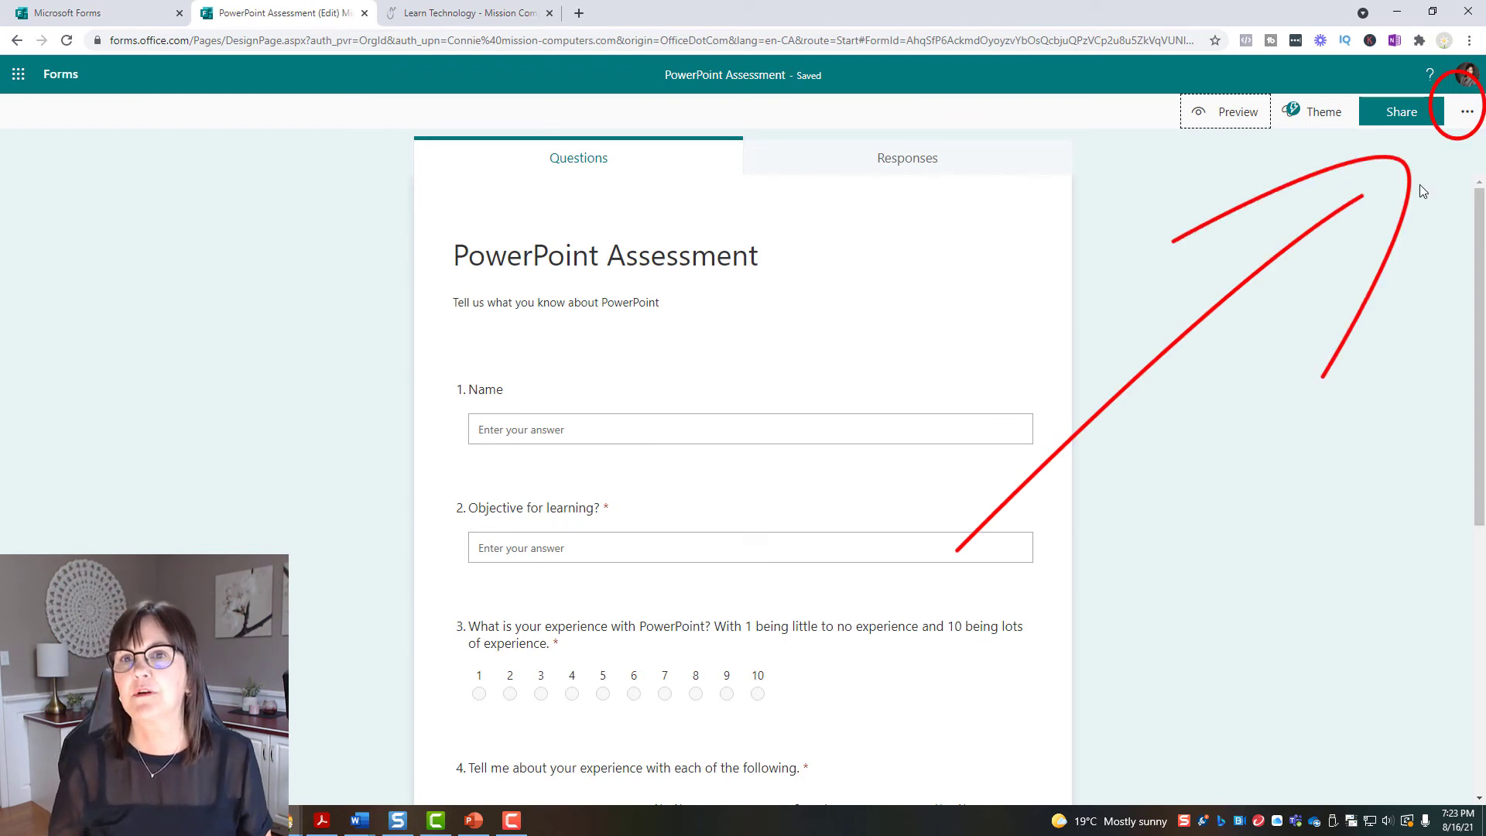
Change the form's response settings so that anyone can respond
left_click(1469, 114)
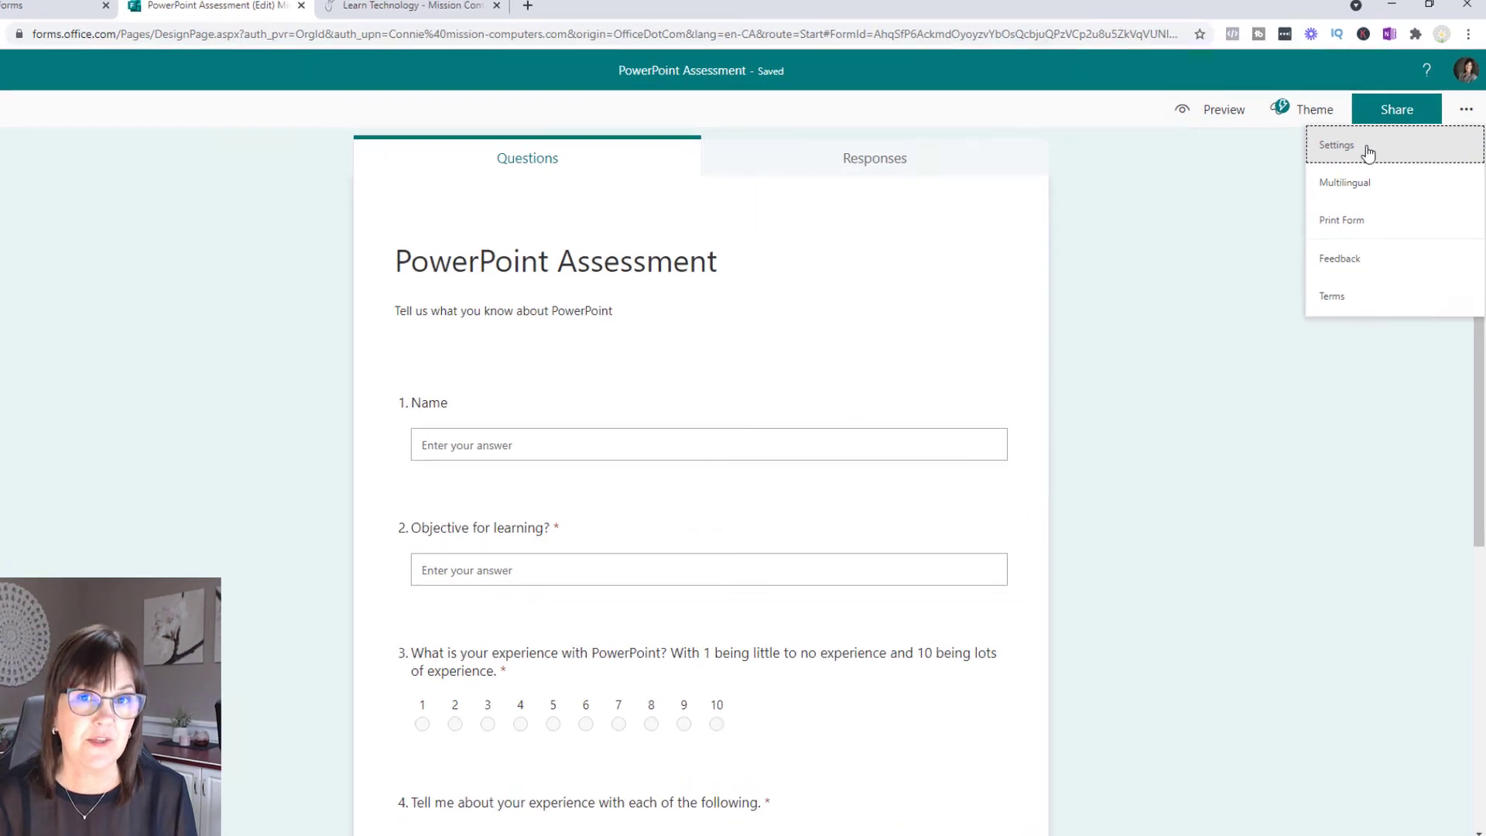
left_click(1376, 152)
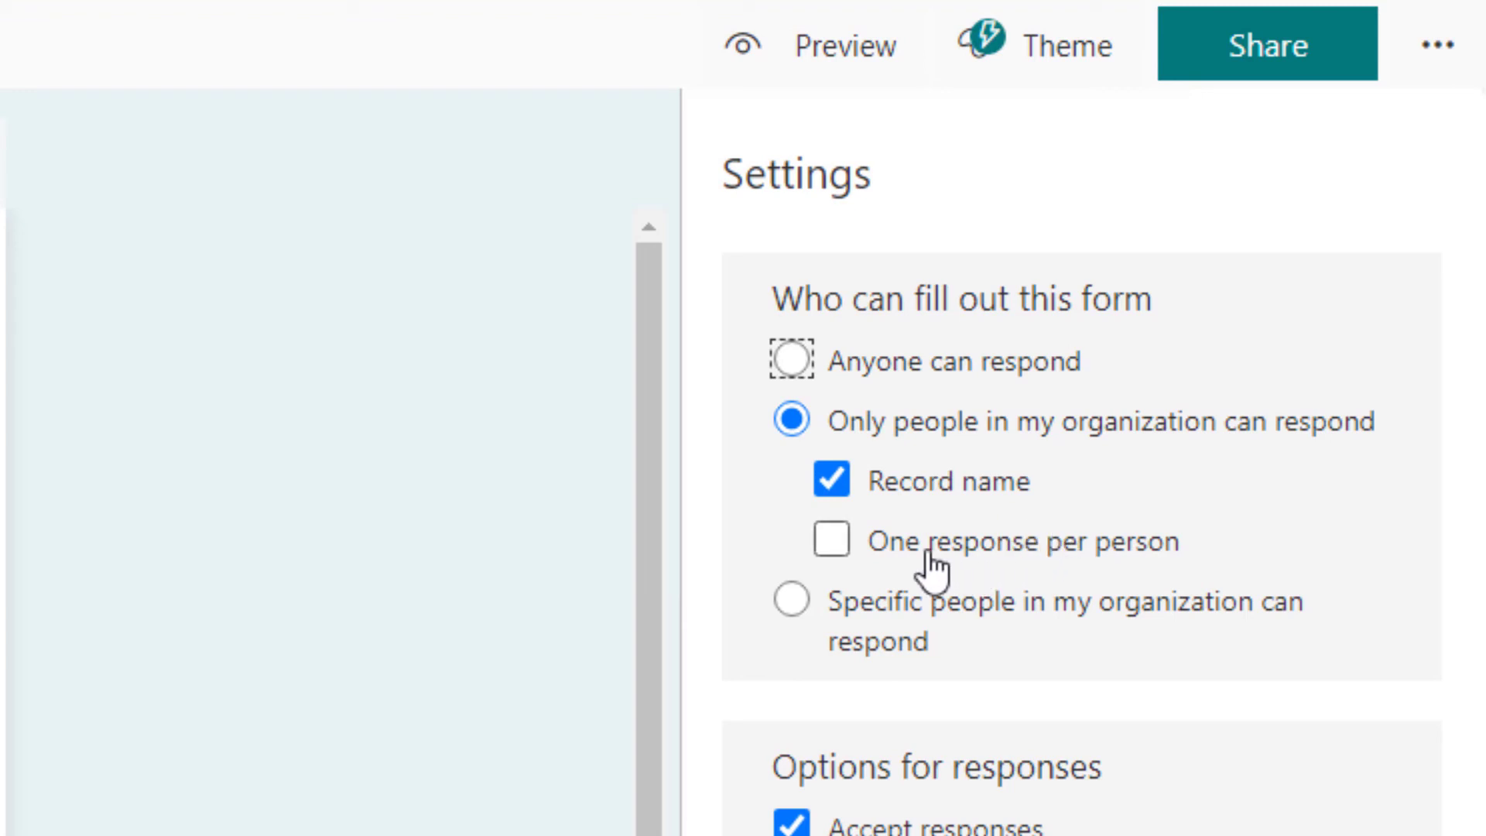
left_click(828, 546)
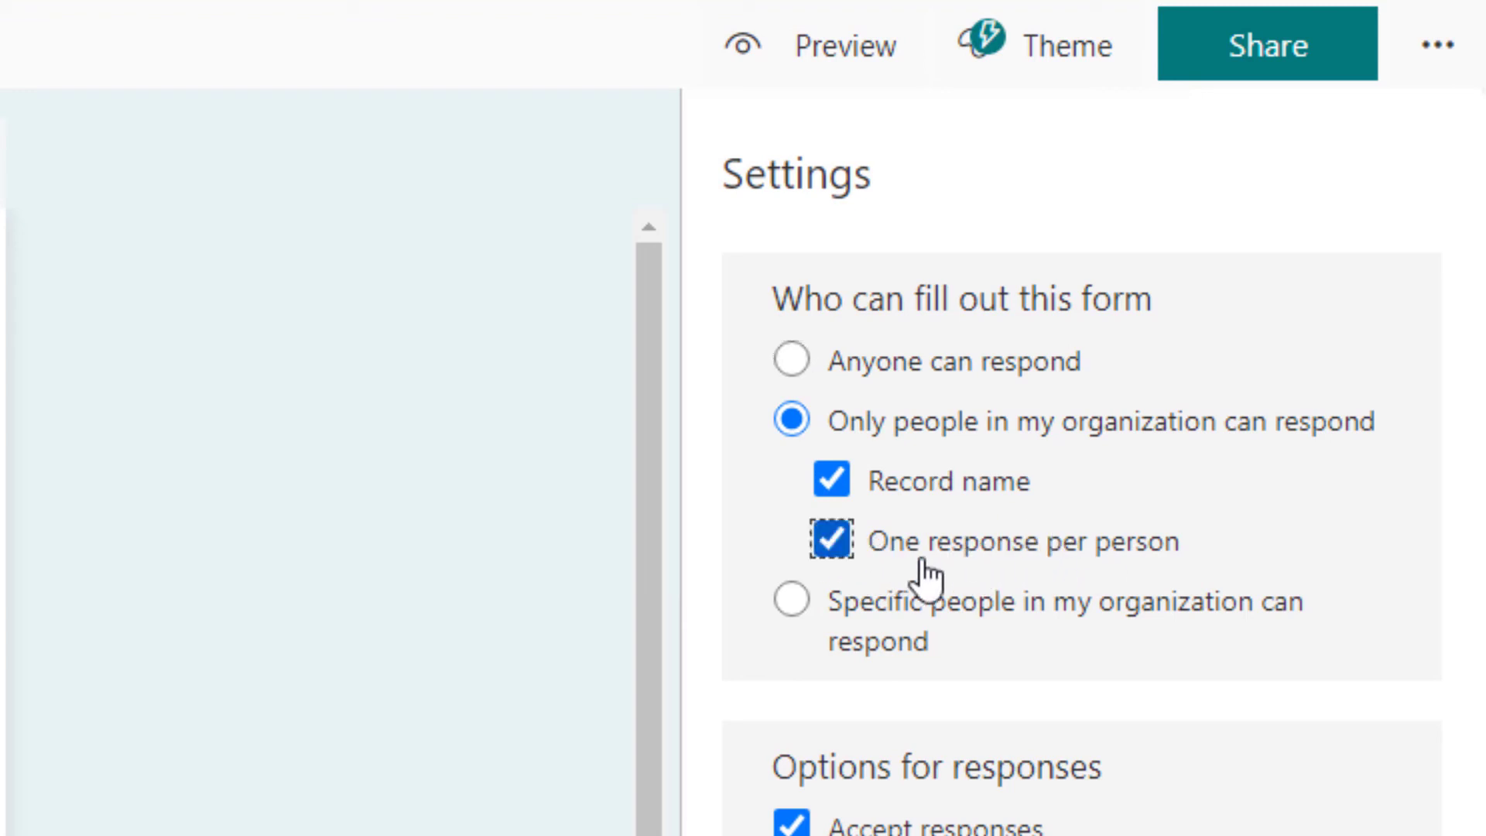
left_click(833, 542)
left_click(791, 358)
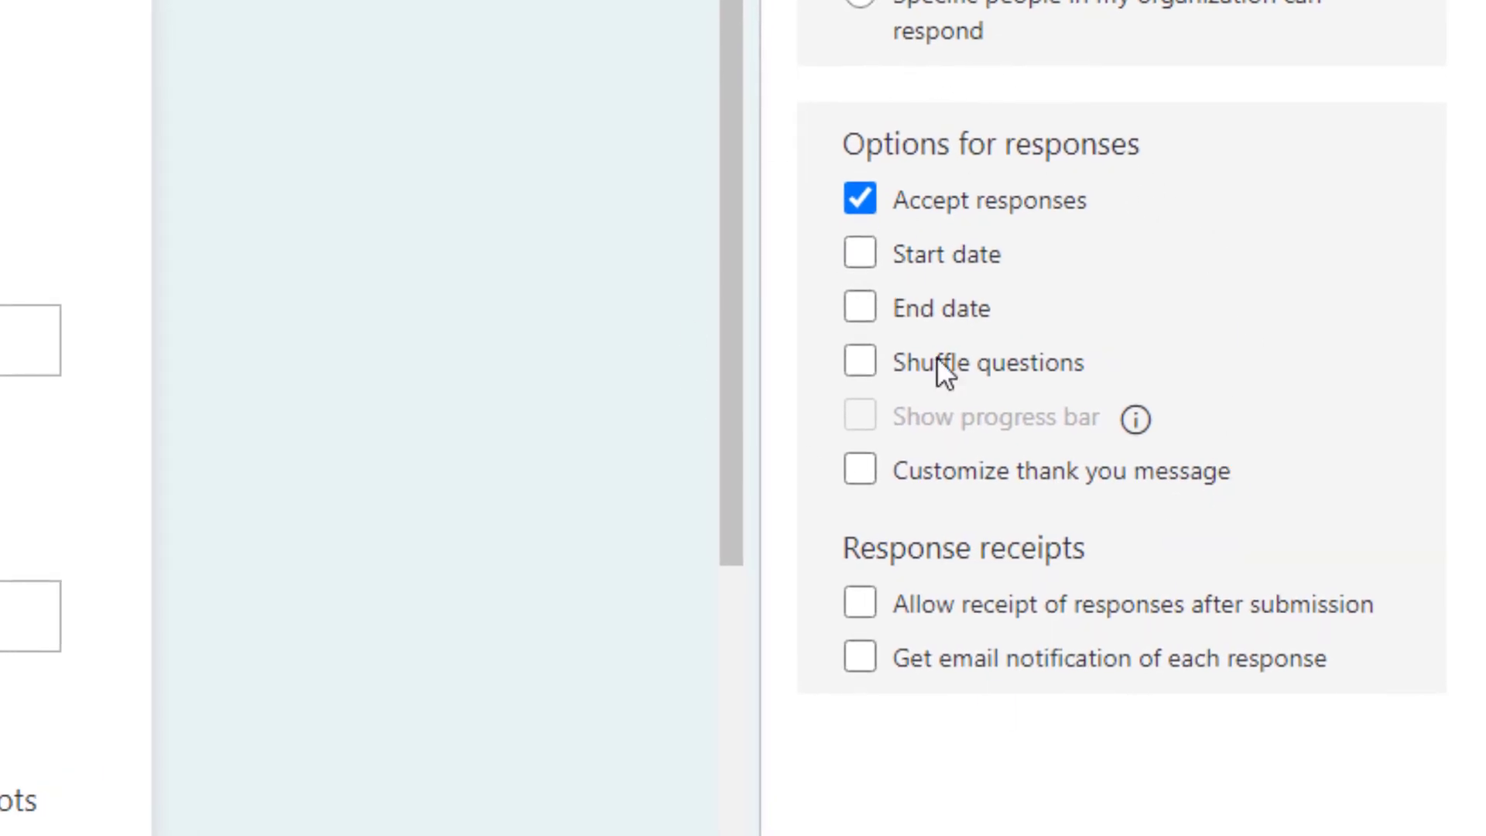
left_click(856, 264)
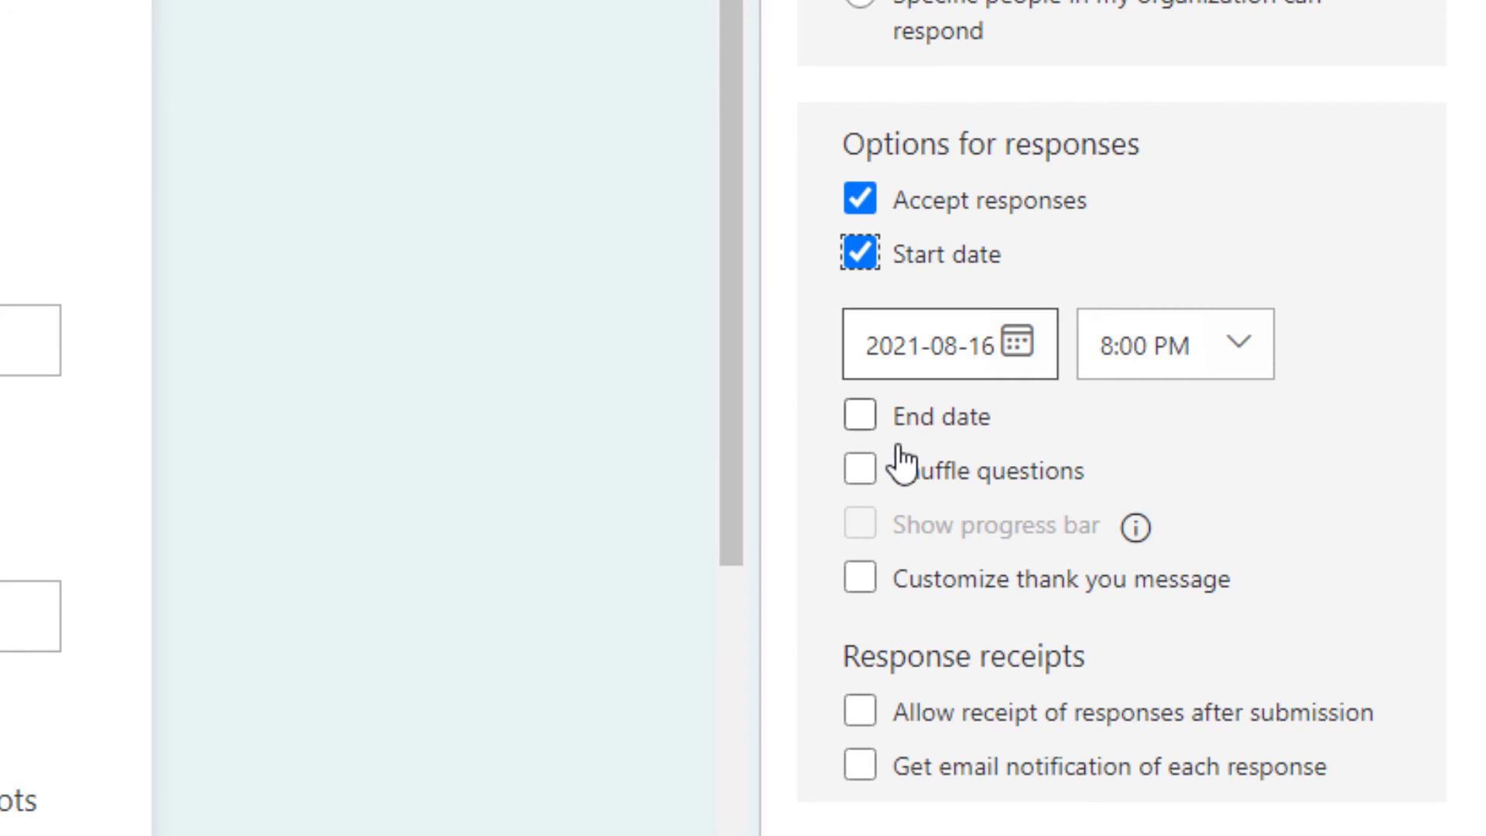
left_click(861, 253)
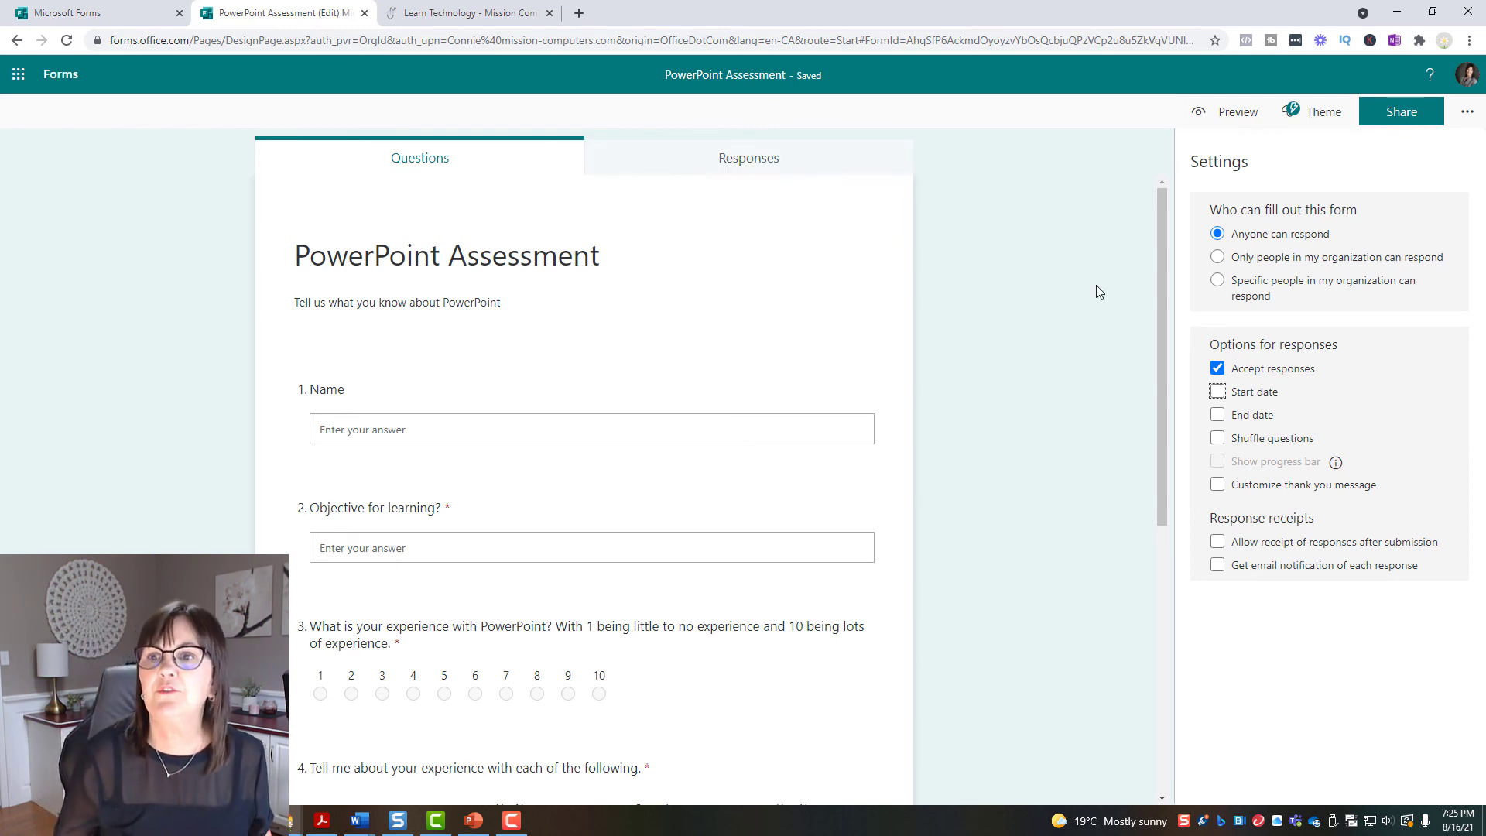
Open the form's sharing options and copy its response link as a shortened URL
left_click(1397, 117)
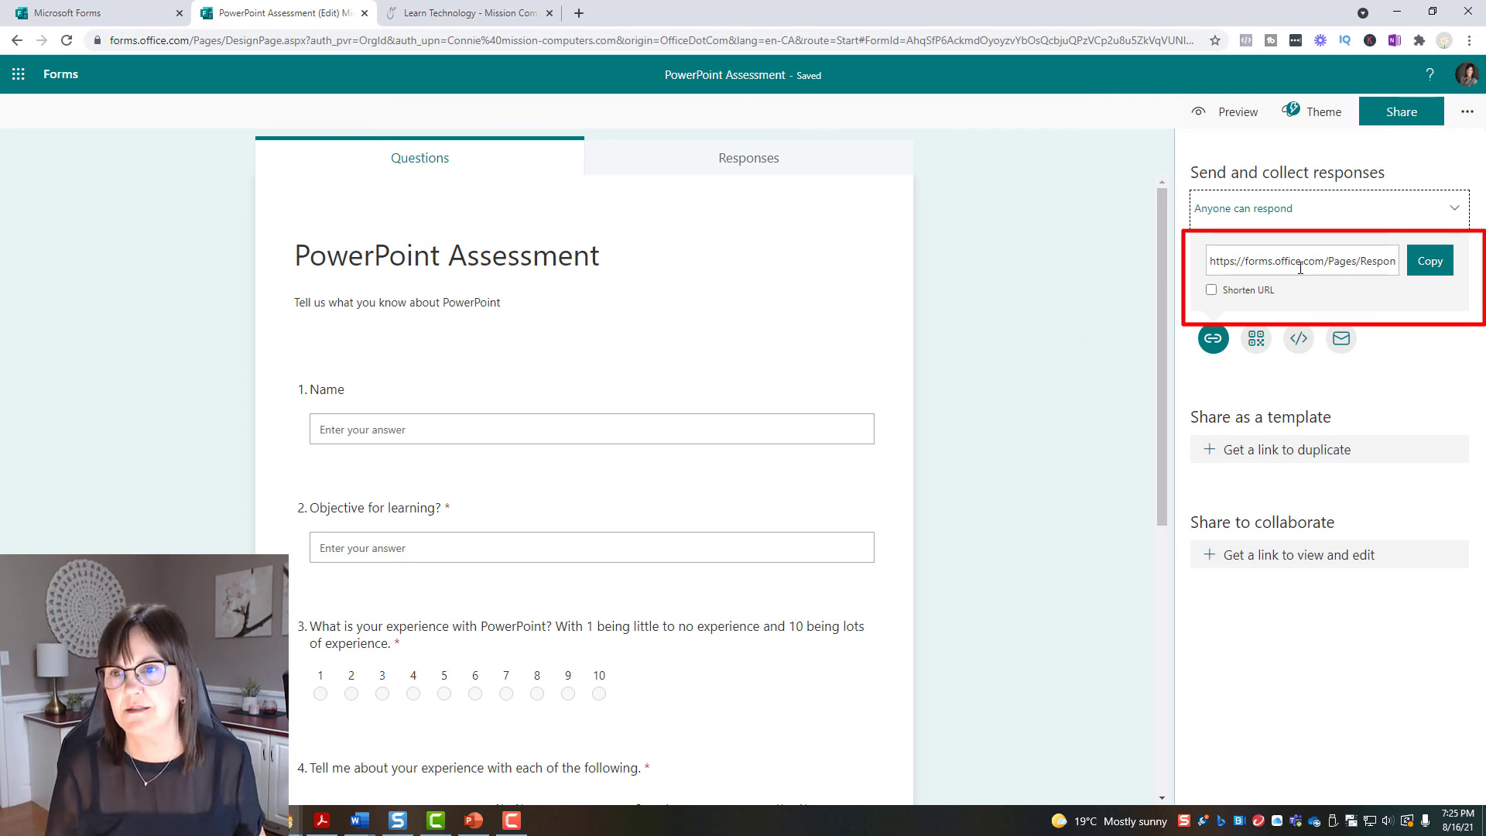
left_click(1428, 263)
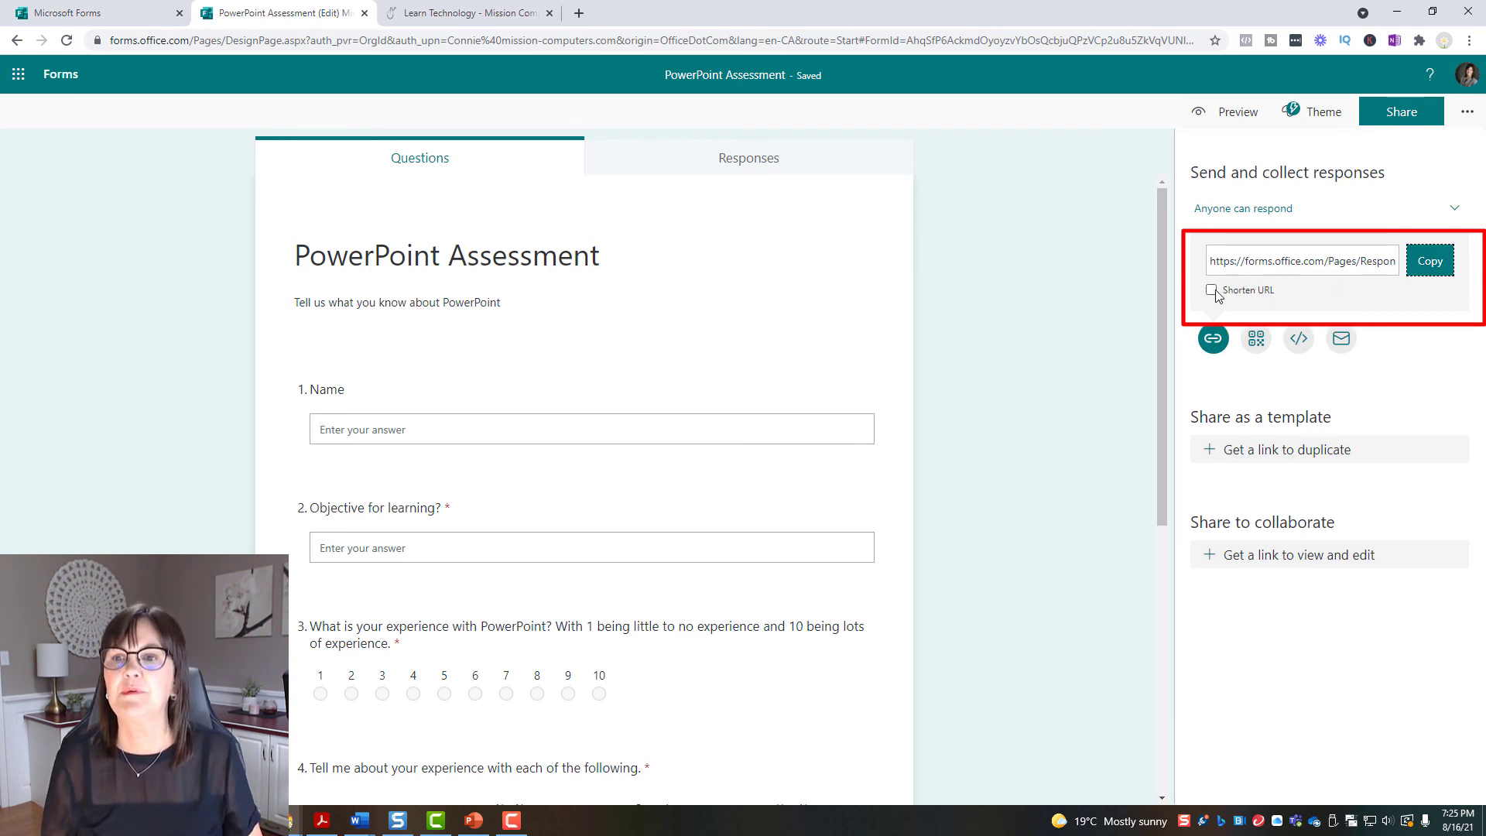
left_click(1222, 297)
left_click(1434, 265)
left_click(1433, 265)
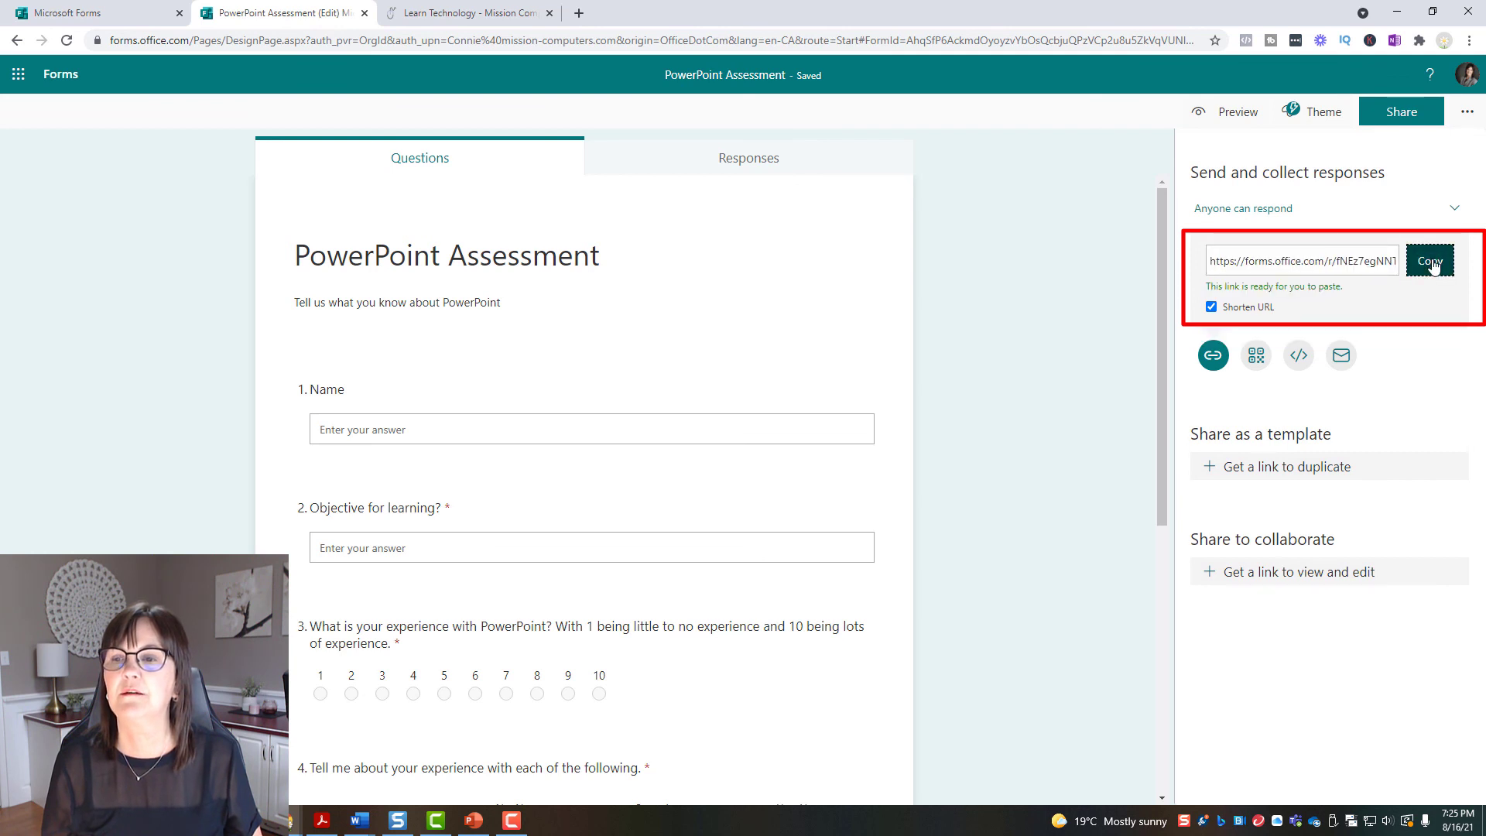
Load the copied link in the Mission Computers website's browser tab, examine the response form, and return to the form editor
left_click(451, 12)
left_click(230, 36)
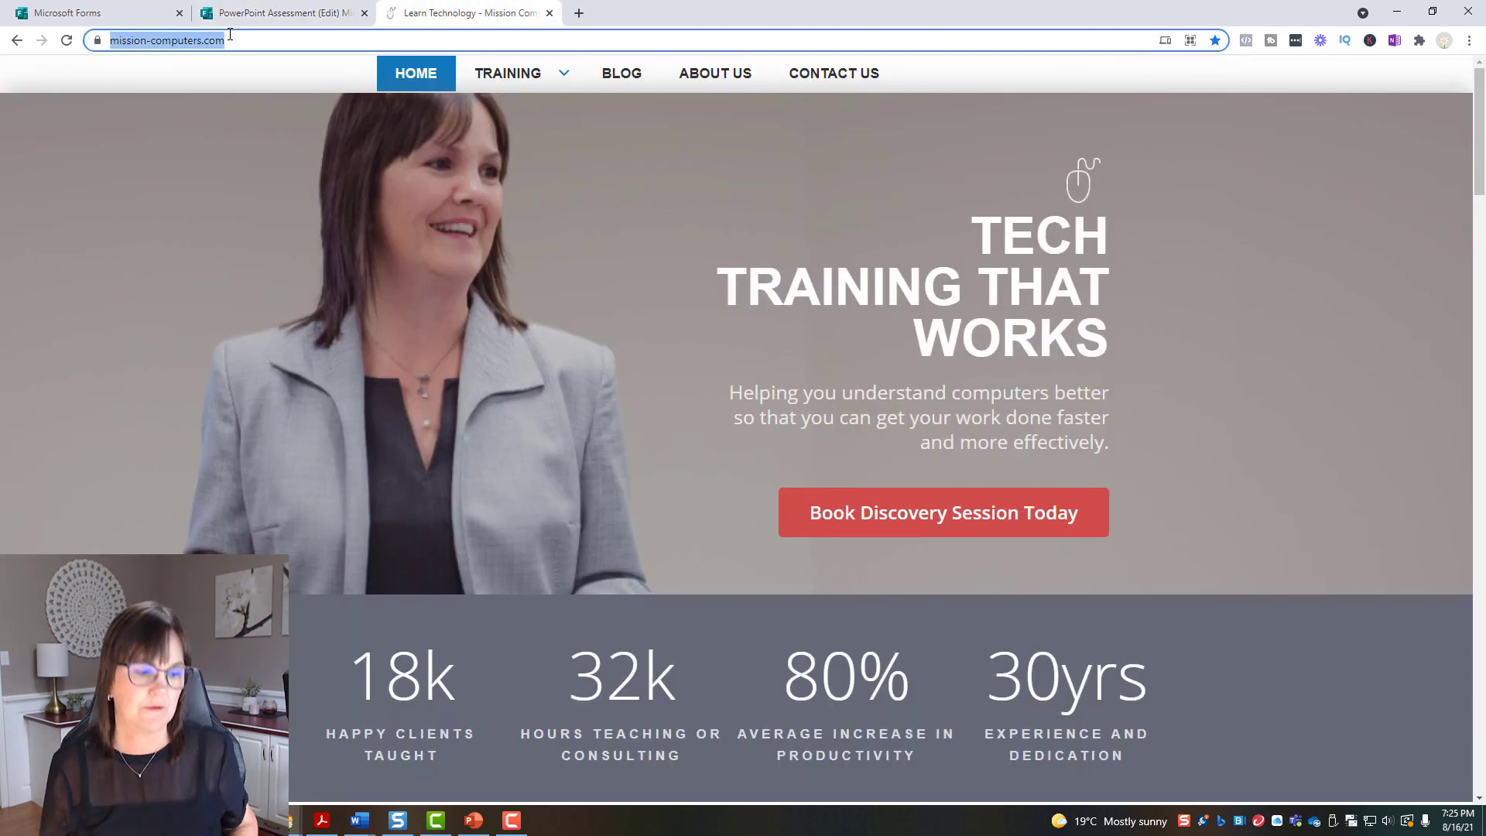
key("ctrl+v")
key("Return")
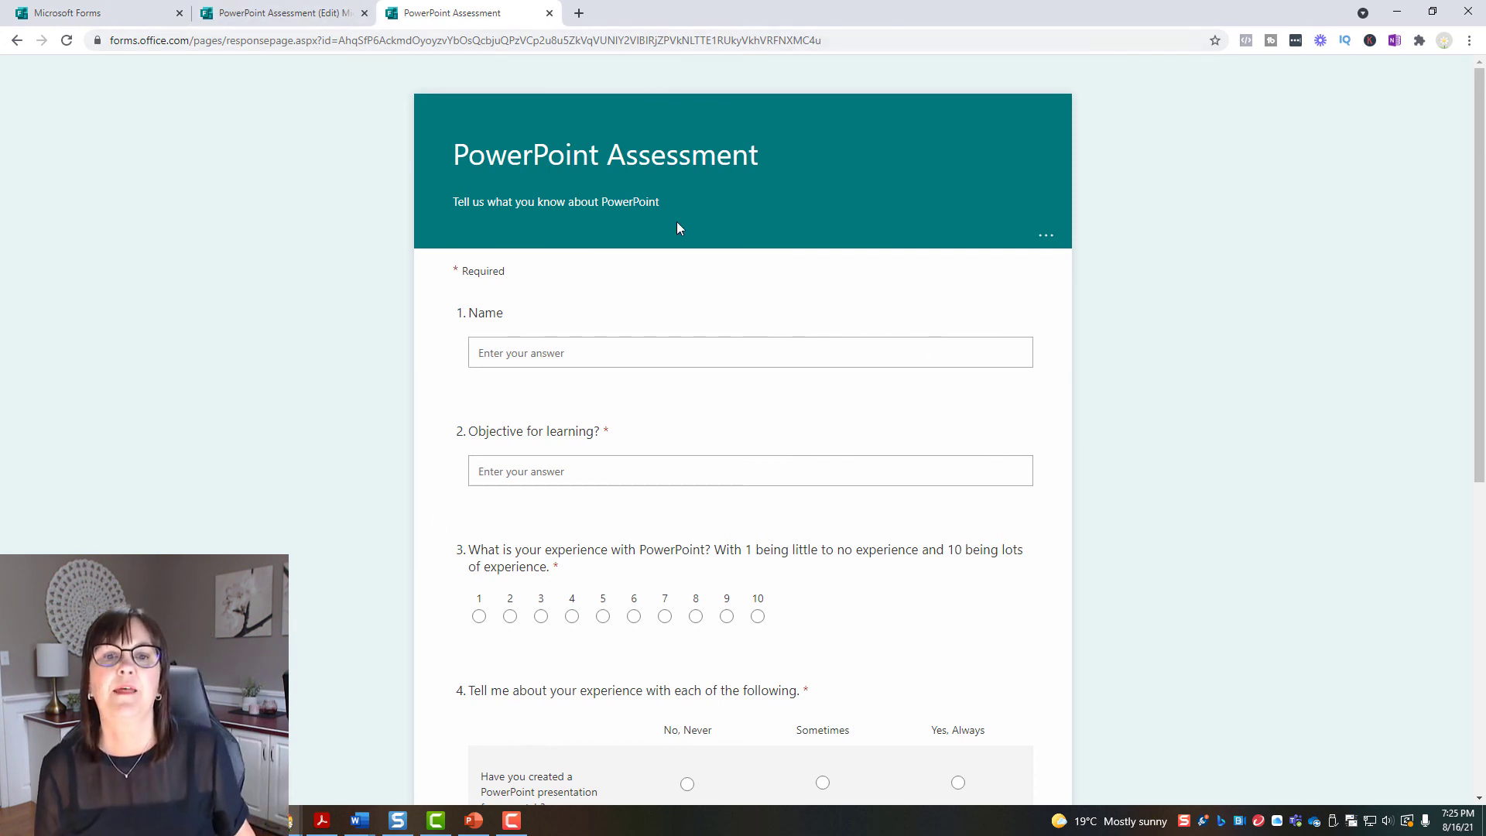
scroll(677, 225, "down", 5)
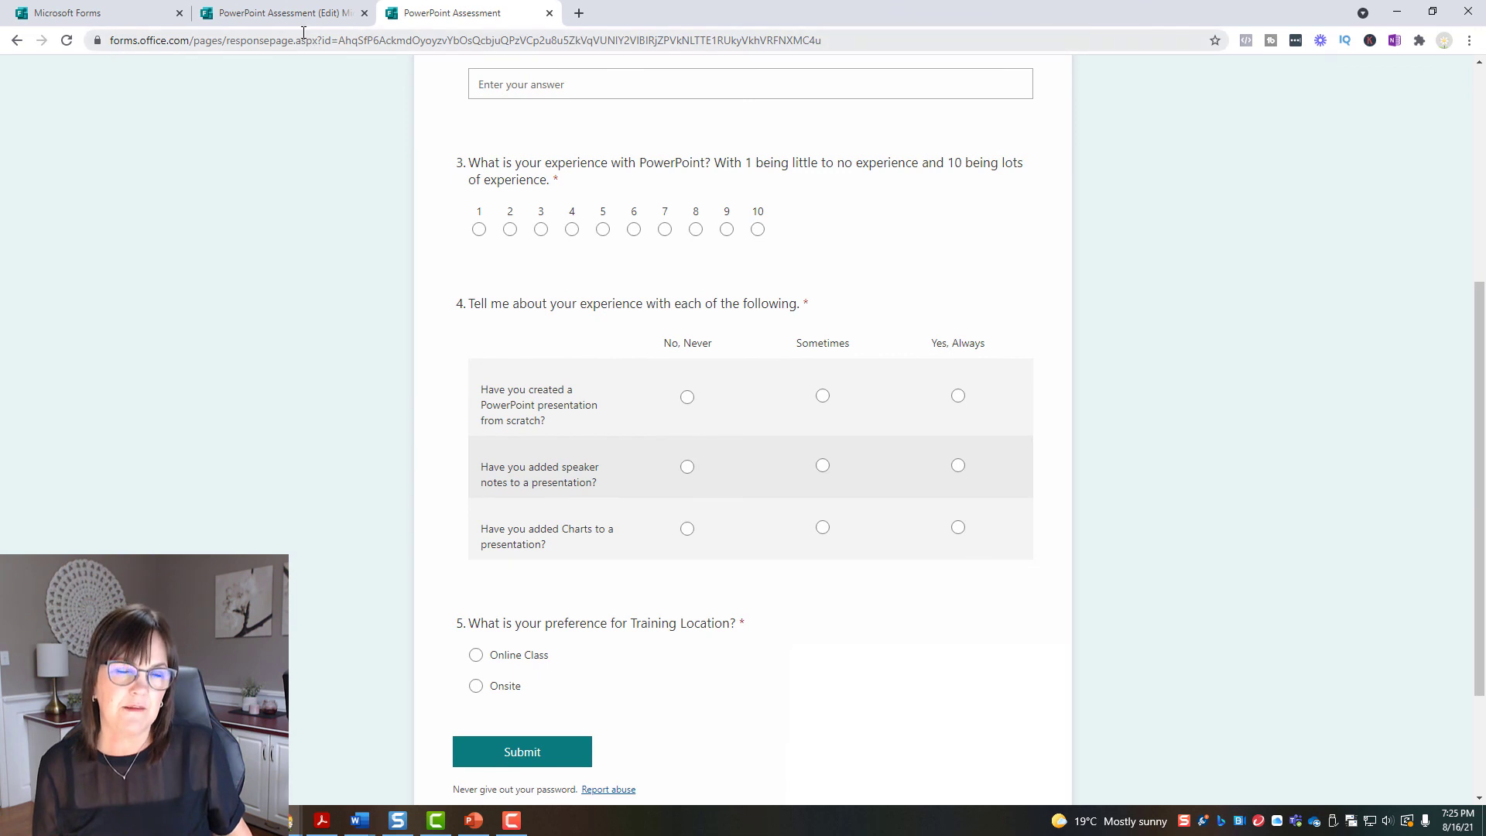
scroll(619, 298, "down", 2)
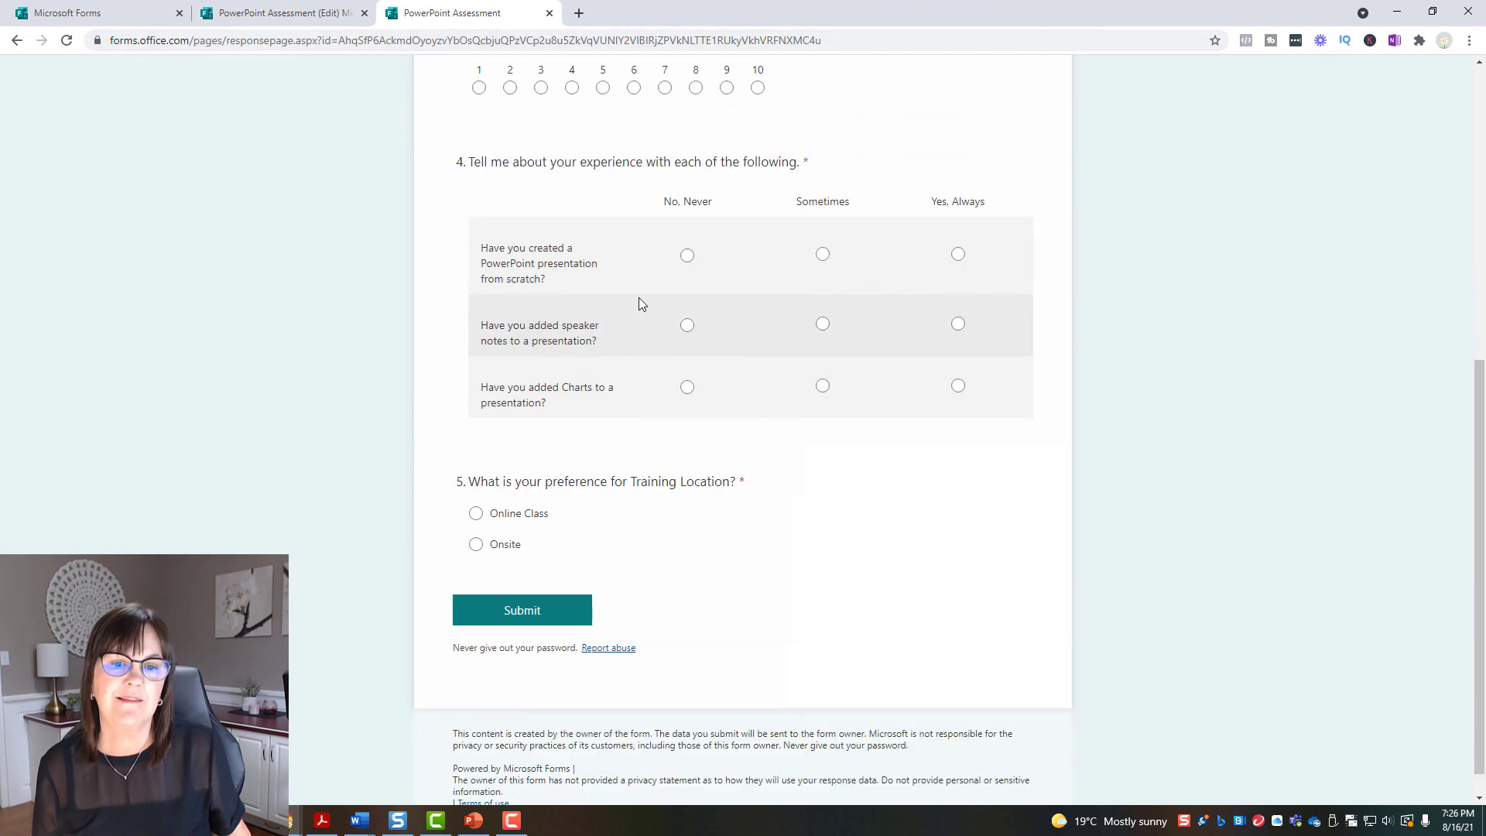
scroll(640, 306, "up", 5)
scroll(642, 313, "up", 3)
left_click(283, 14)
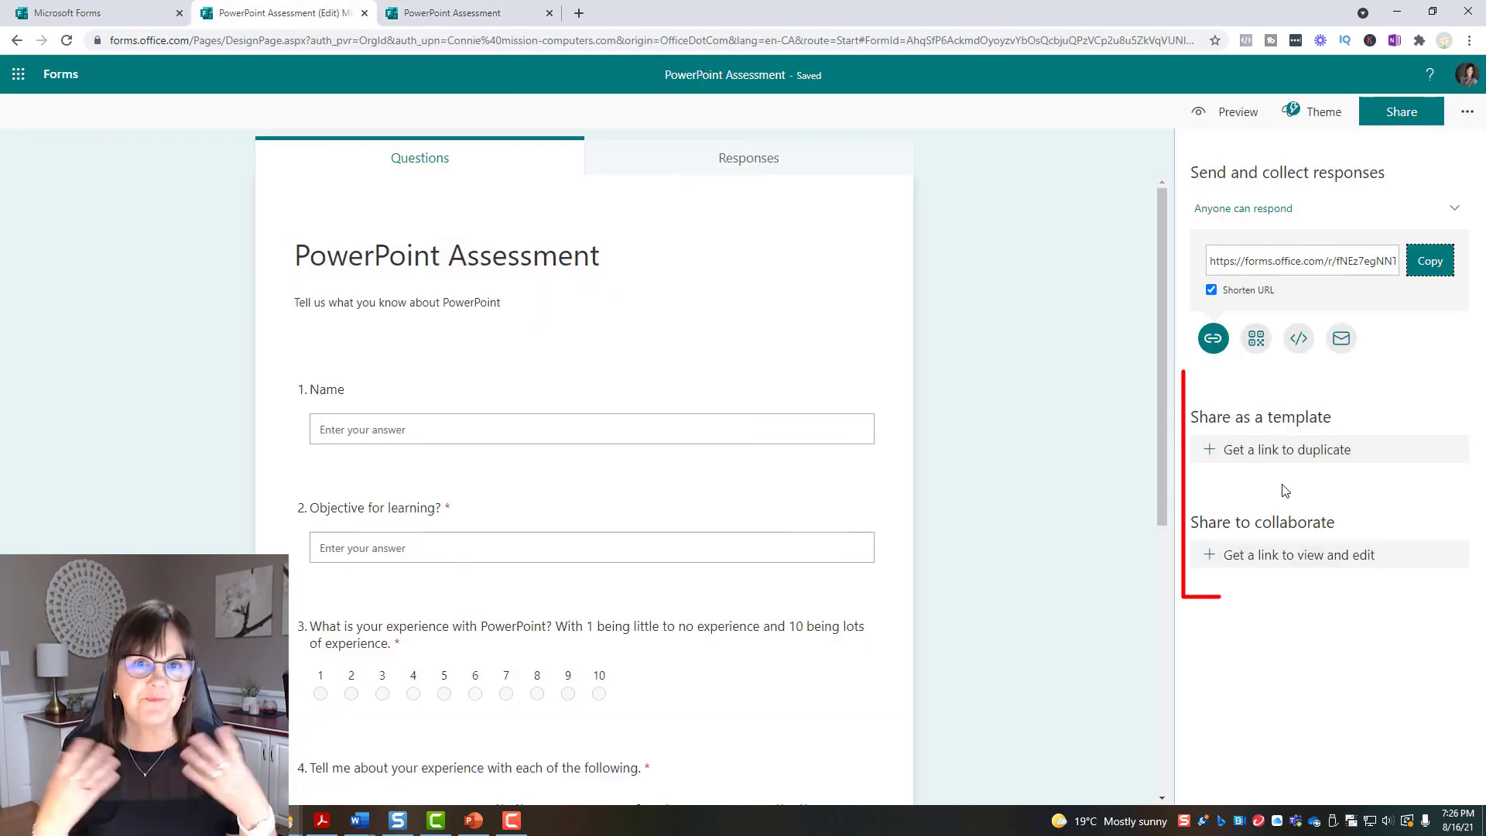